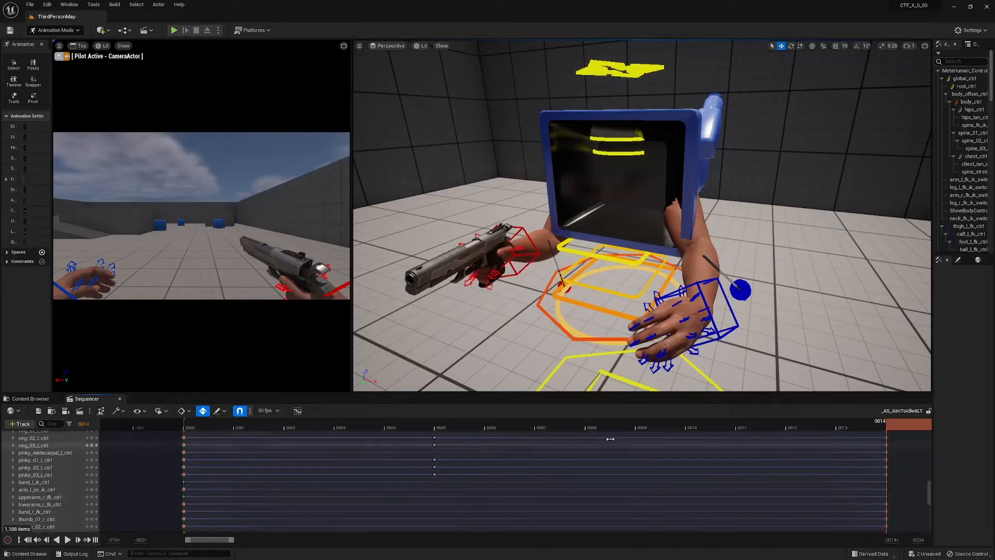
Step: Try to move the left hand's IK control in the viewport and undo the move
drag(929, 495, 929, 437)
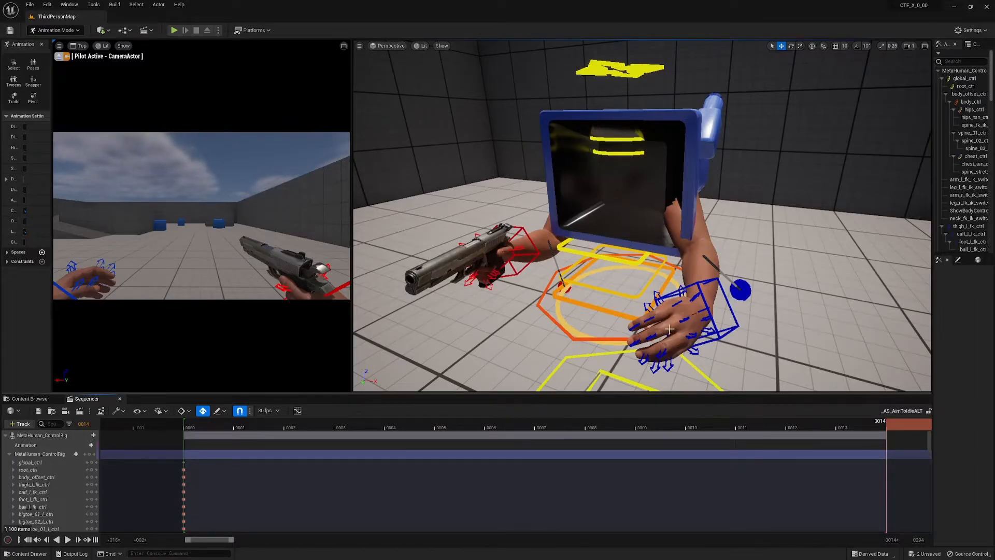
click(716, 280)
drag(702, 317, 668, 291)
key(ctrl+z)
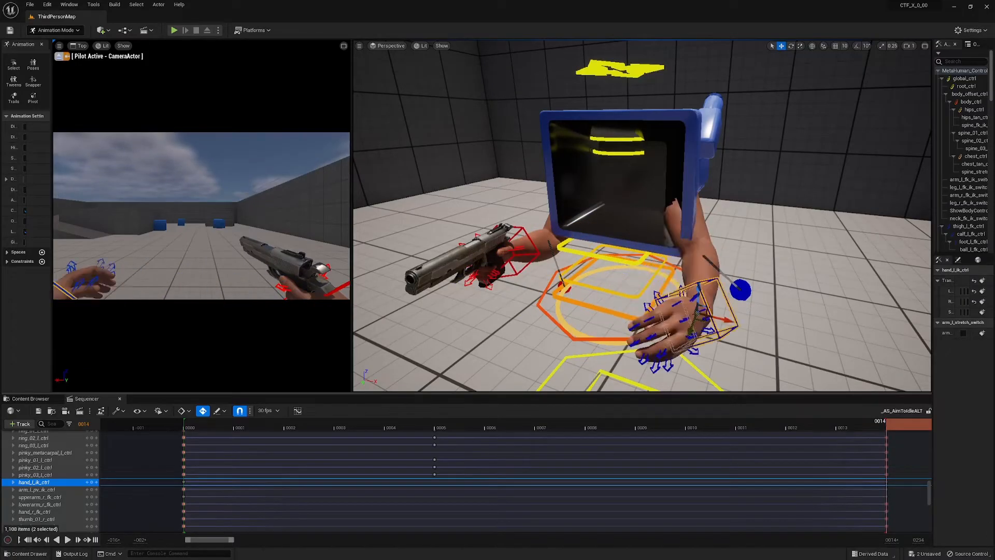
Step: Hide the rig's control shapes and scrub the timeline from frame 13 back towards the start to preview the animation
click(24, 147)
click(815, 428)
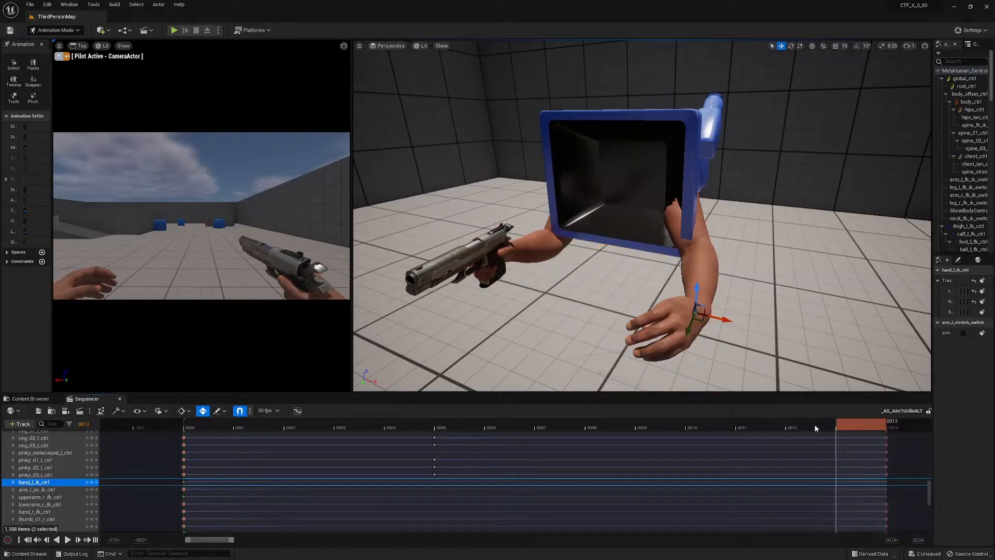
drag(815, 428, 244, 446)
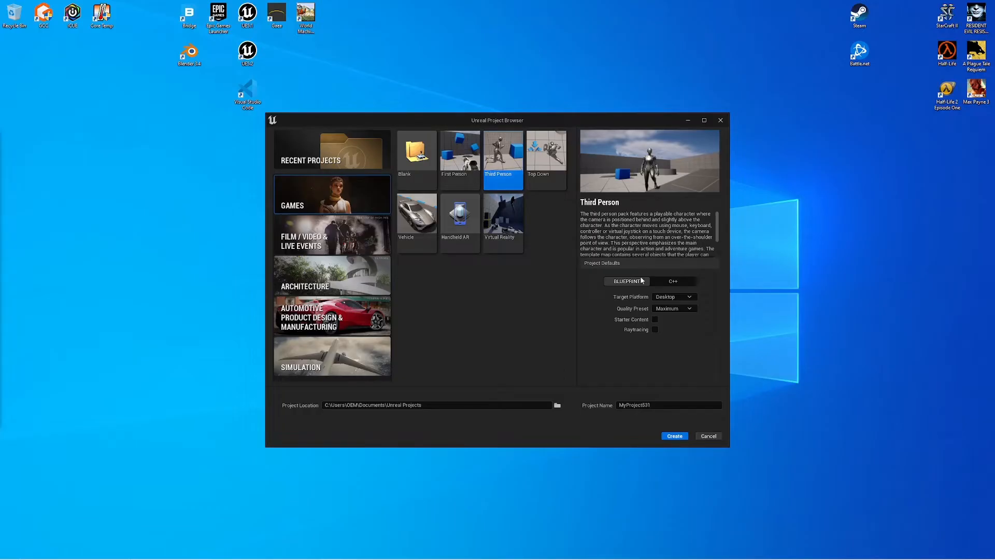
Step: Create a Third Person Blueprint project named MyProject531 and enlarge the viewport with an open floor area in view
click(675, 436)
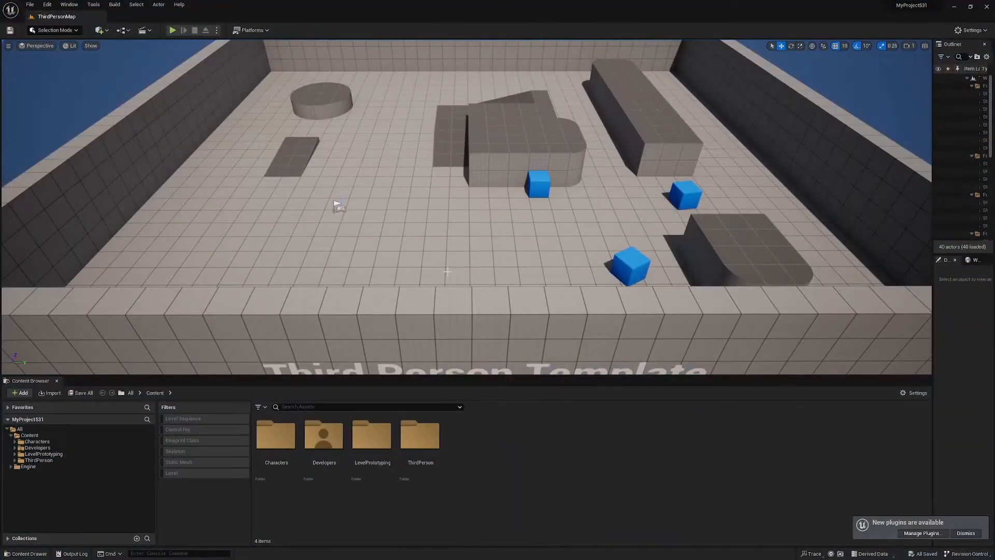
drag(578, 377, 598, 418)
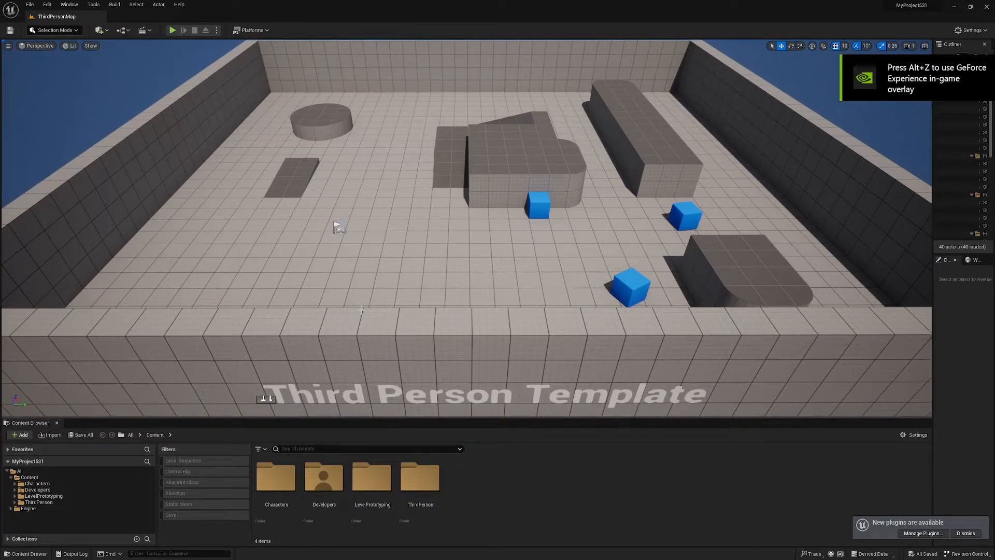
right_drag(355, 280, 248, 272)
key(w)
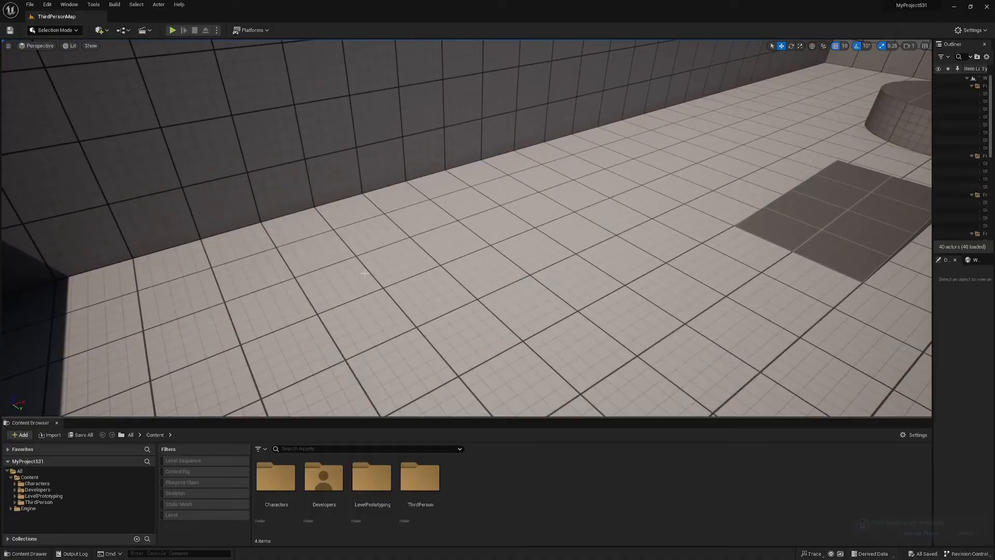
Step: Place the CR_Mannequin_Body control rig from Characters/Mannequins/Rigs onto the level's open floor
click(34, 483)
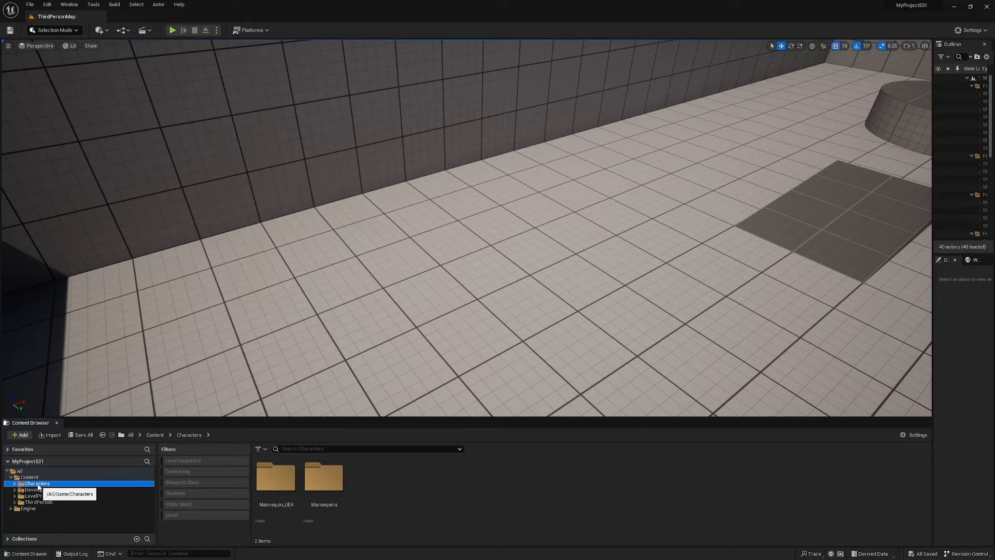
double_click(329, 490)
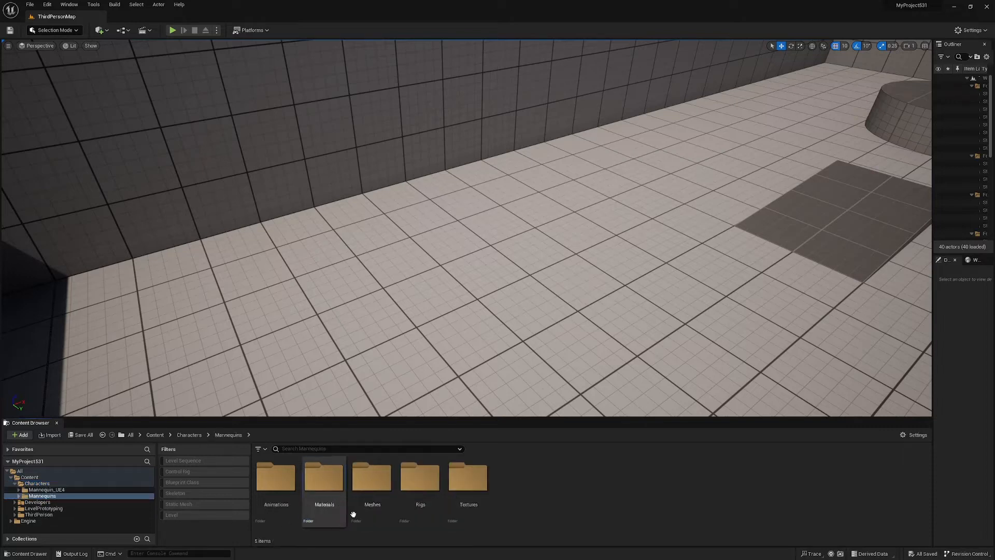
double_click(418, 479)
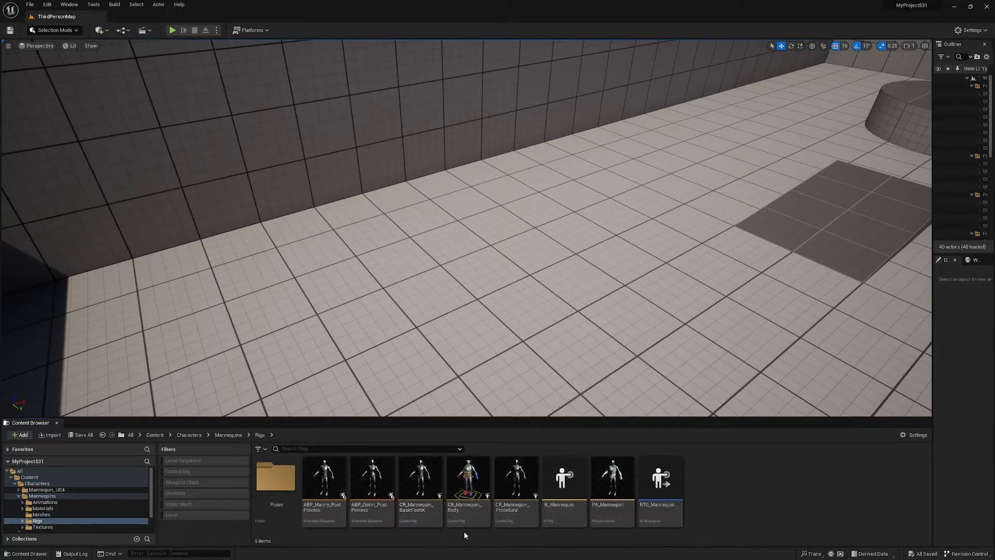
mouse_move(468, 498)
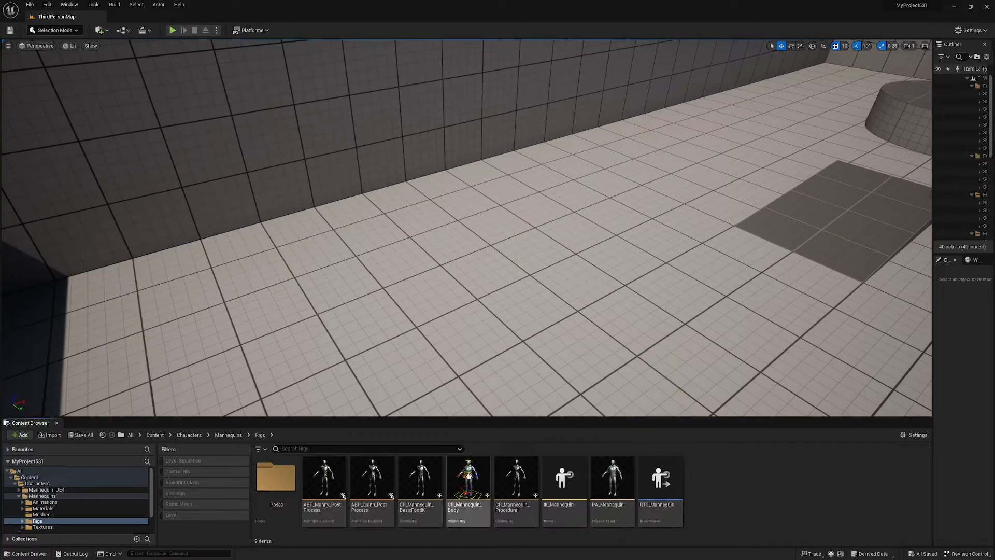
click(468, 484)
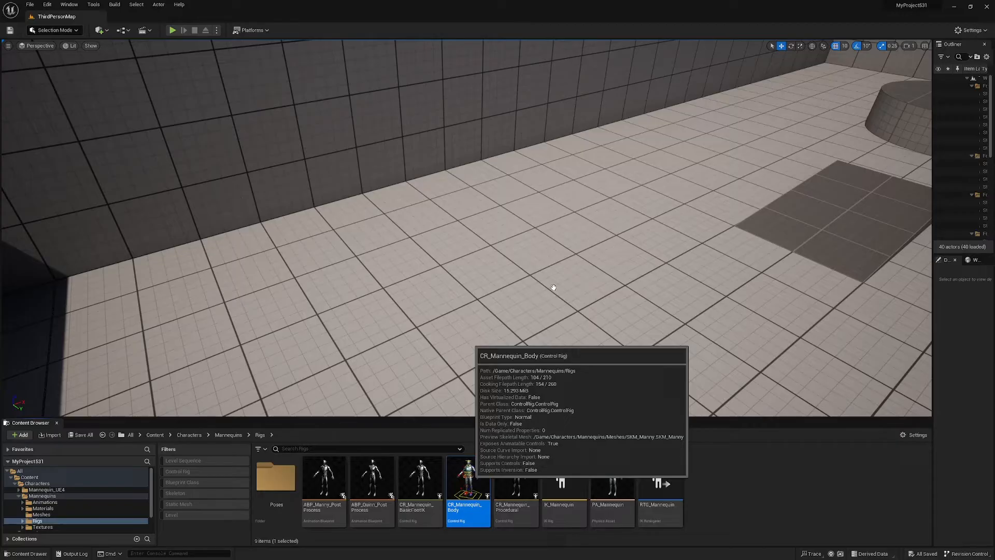
drag(529, 248, 490, 248)
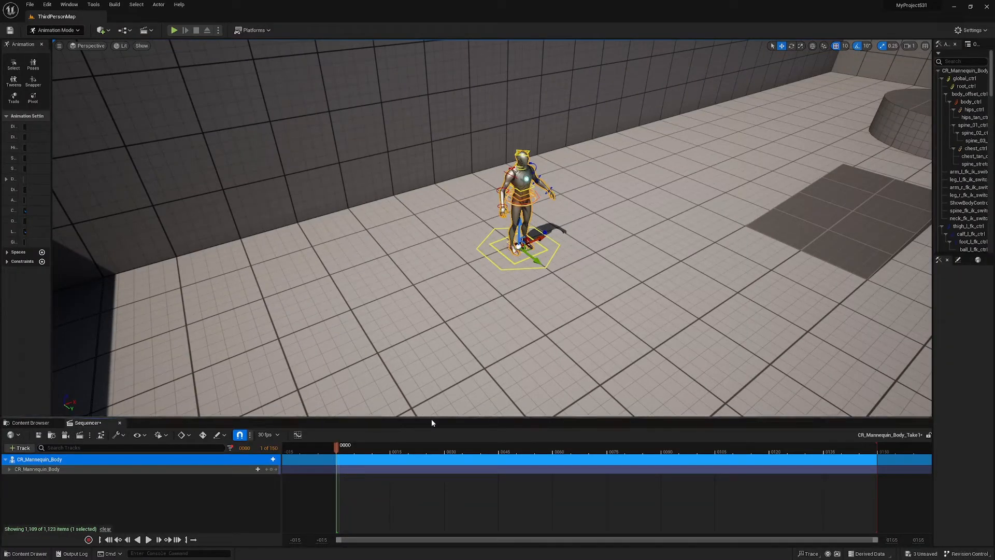
Step: Resize the editor layout so the Sequencer, Anim Outliner and Animation settings are all readable beside the viewport
drag(434, 418, 472, 340)
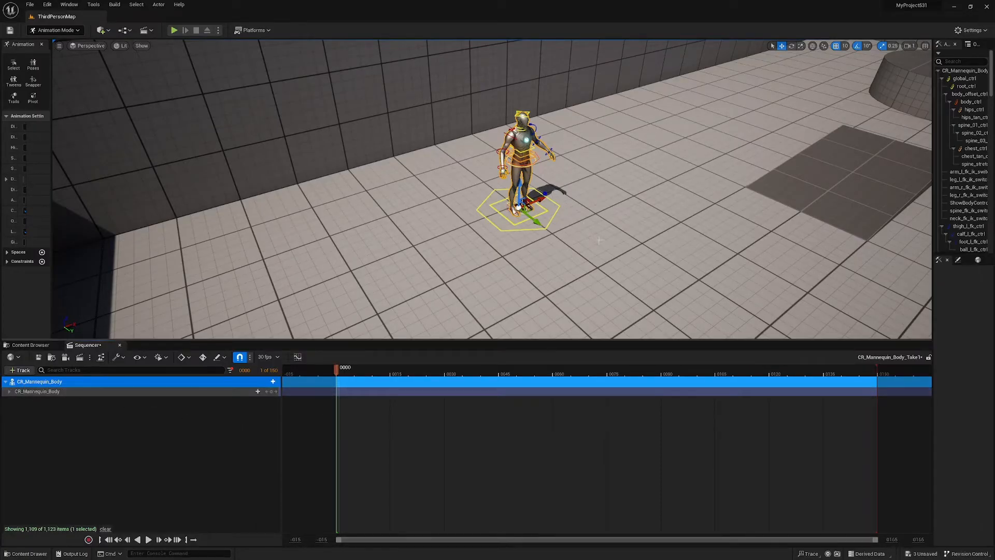
drag(933, 221, 765, 228)
drag(646, 340, 647, 366)
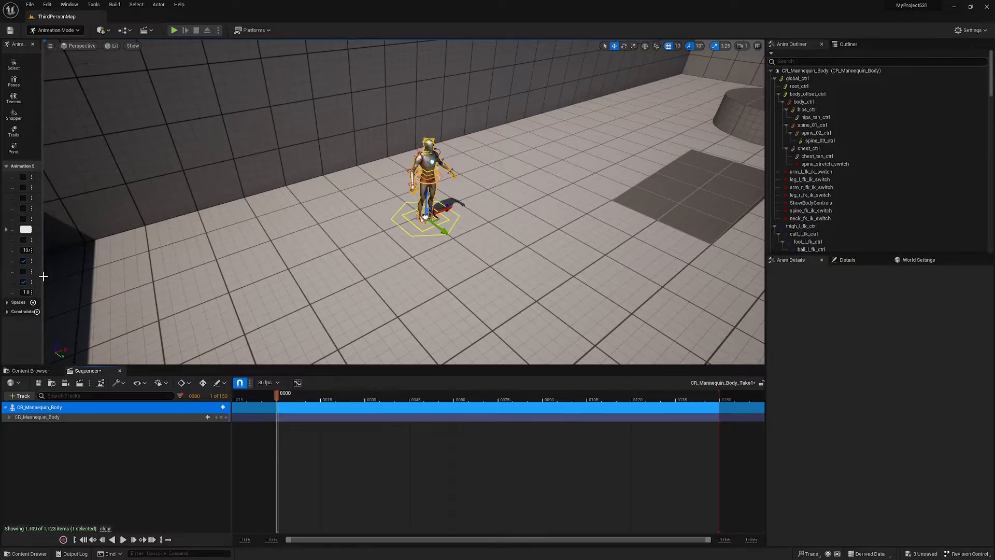
drag(43, 274, 185, 327)
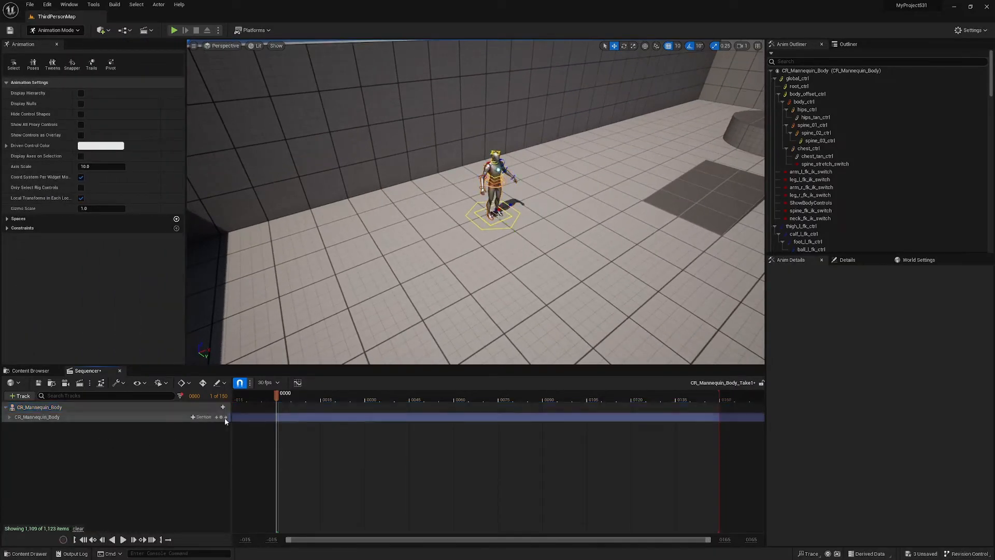
Step: Delete the mannequin's track from the sequence and add the CR_Mannequin_Body actor back to it
key(Delete)
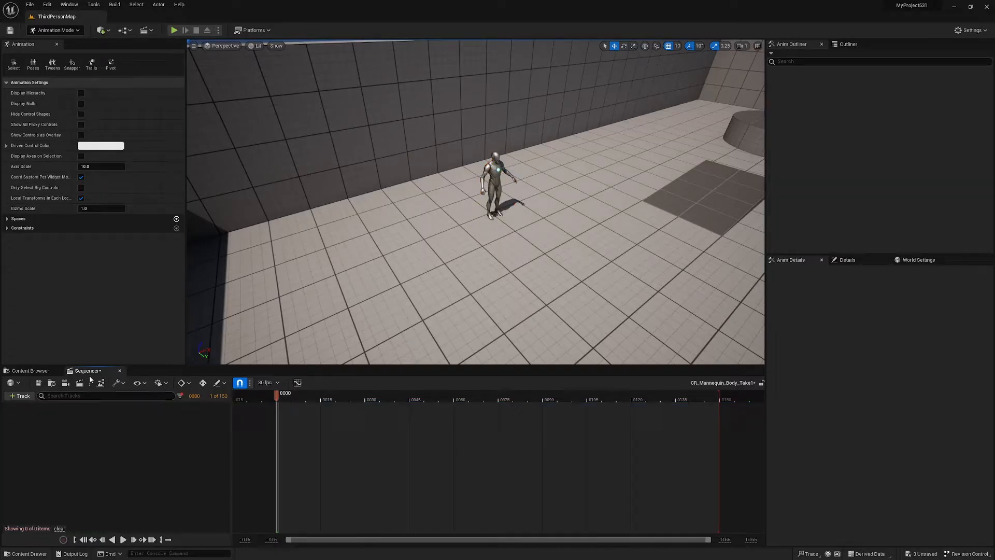
click(498, 188)
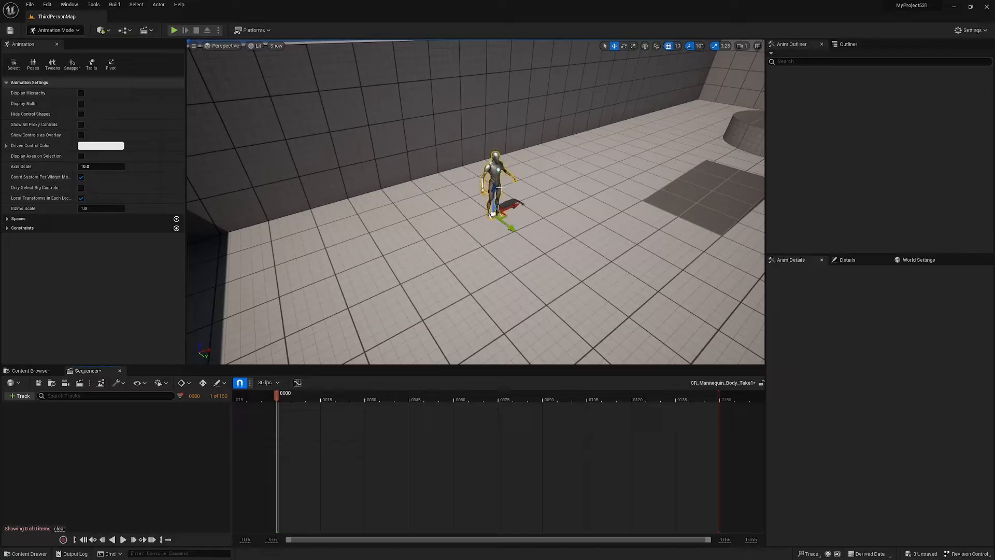
click(848, 44)
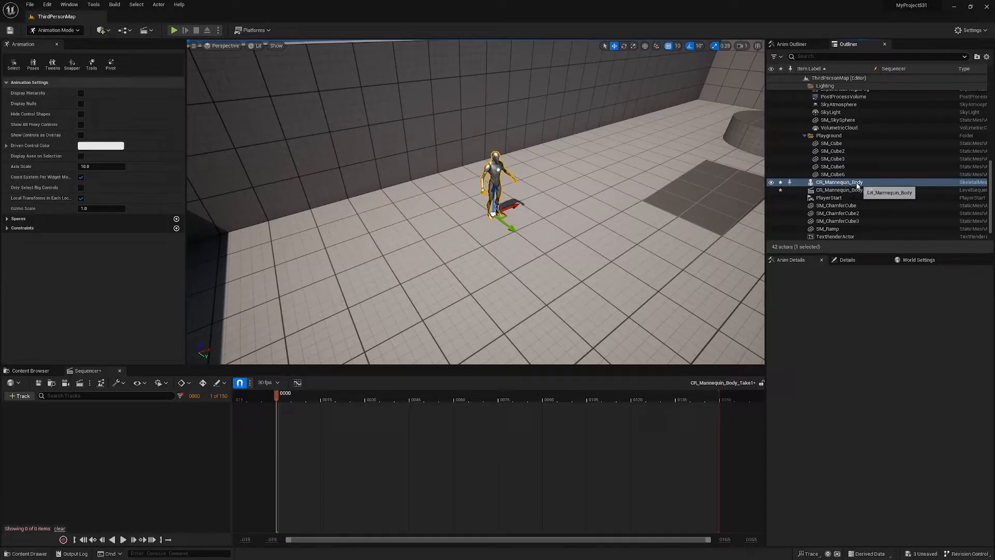
drag(869, 182, 72, 415)
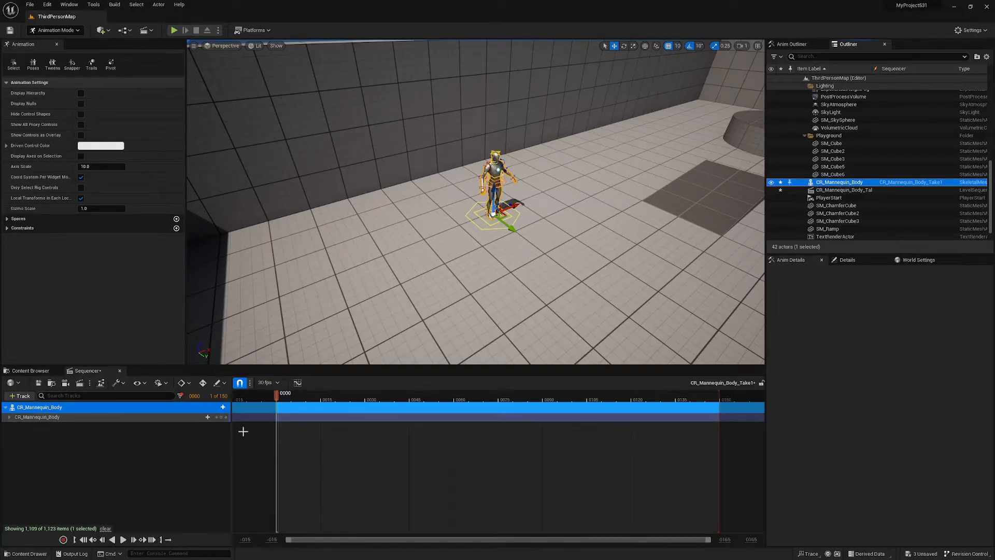
Step: Create a level sequence named NewLevelSequence in the Content folder and add the CR_Mannequin_Body actor to it
click(120, 370)
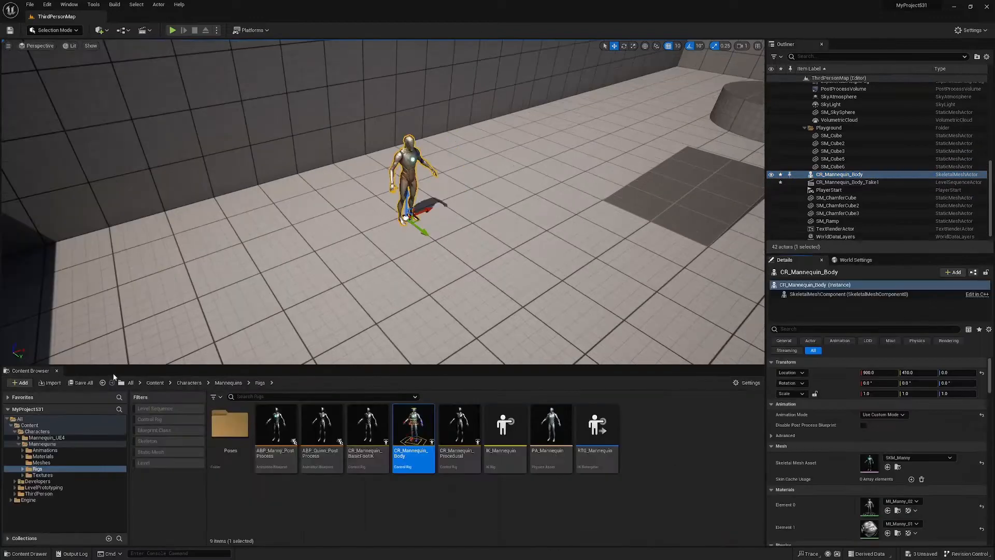
click(145, 31)
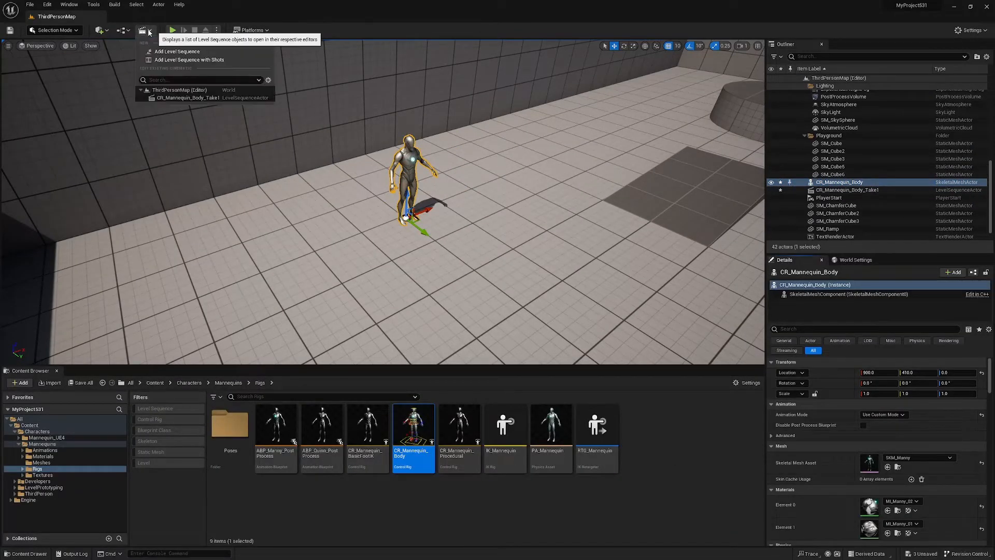
click(180, 51)
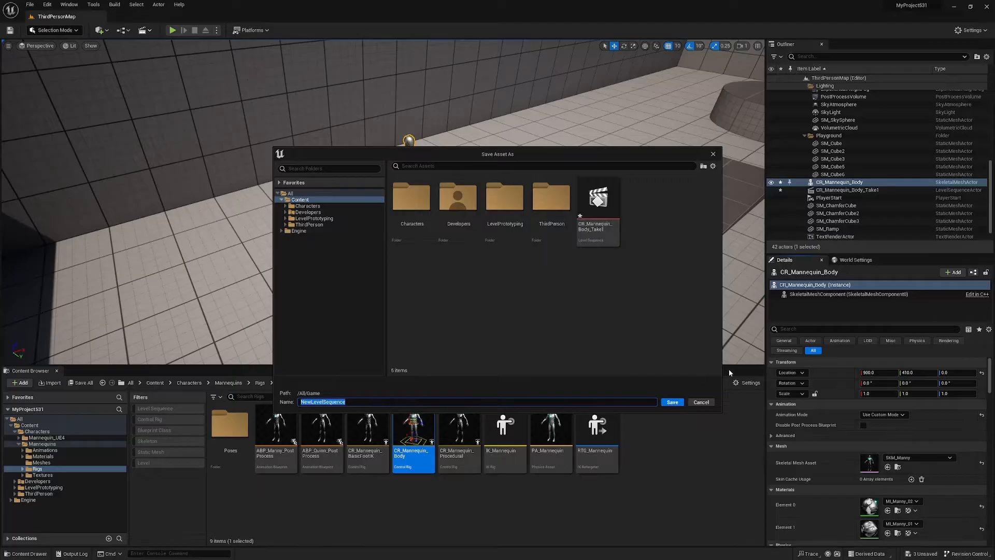
click(672, 402)
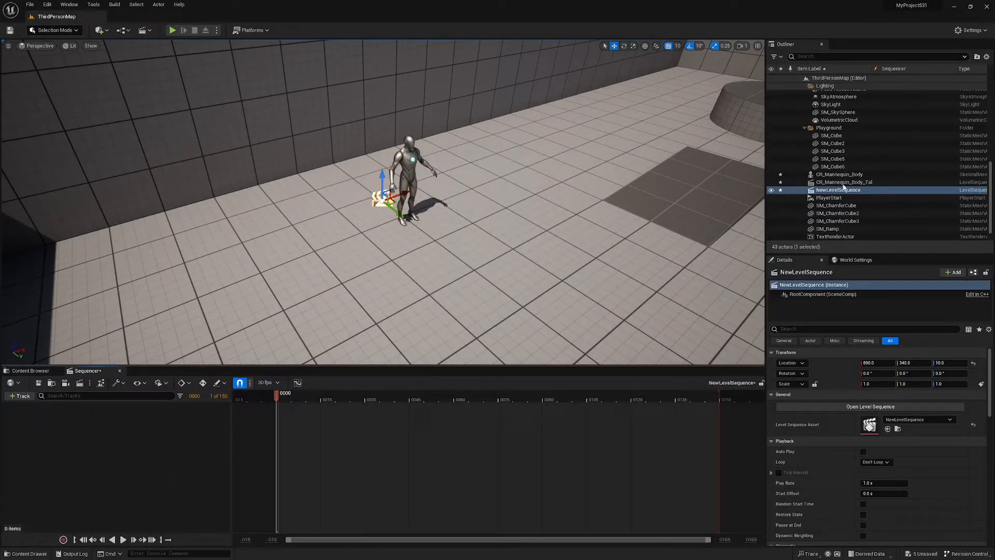
click(840, 174)
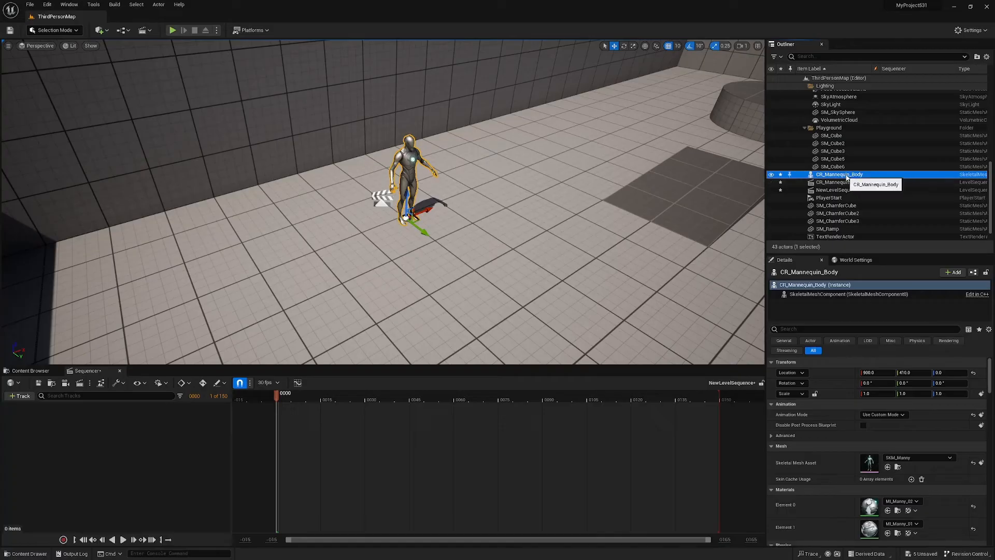
drag(847, 177, 62, 428)
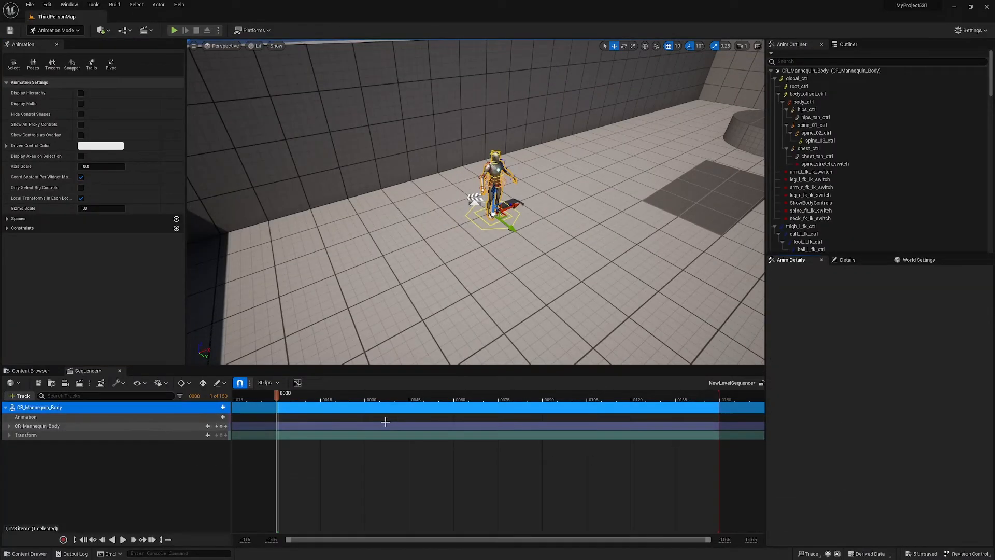
Step: Move the mannequin's right lower-arm control, lowerarm_r_fk_ctrl, slightly away from the body
right_drag(496, 266, 470, 242)
key(w)
key(d)
key(a)
click(440, 190)
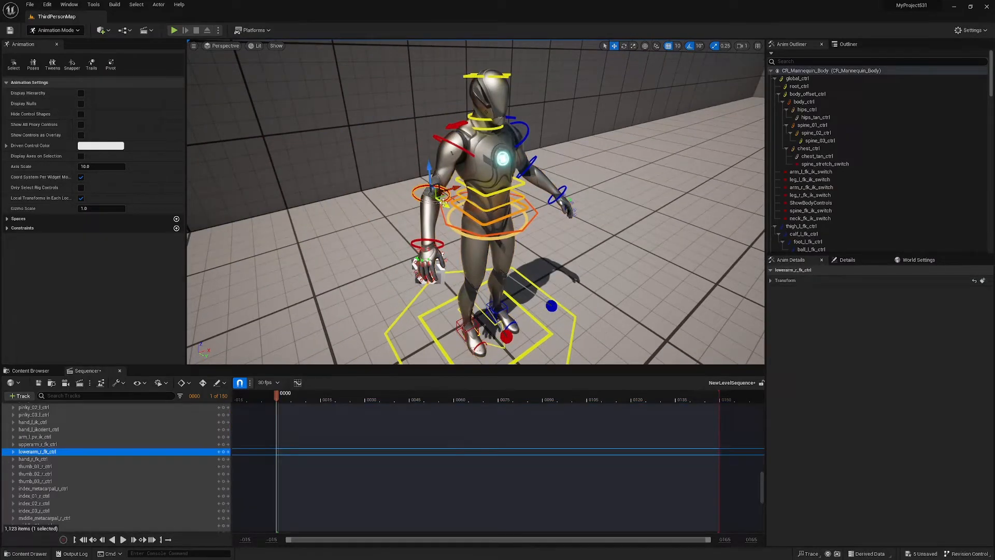
drag(444, 202, 435, 198)
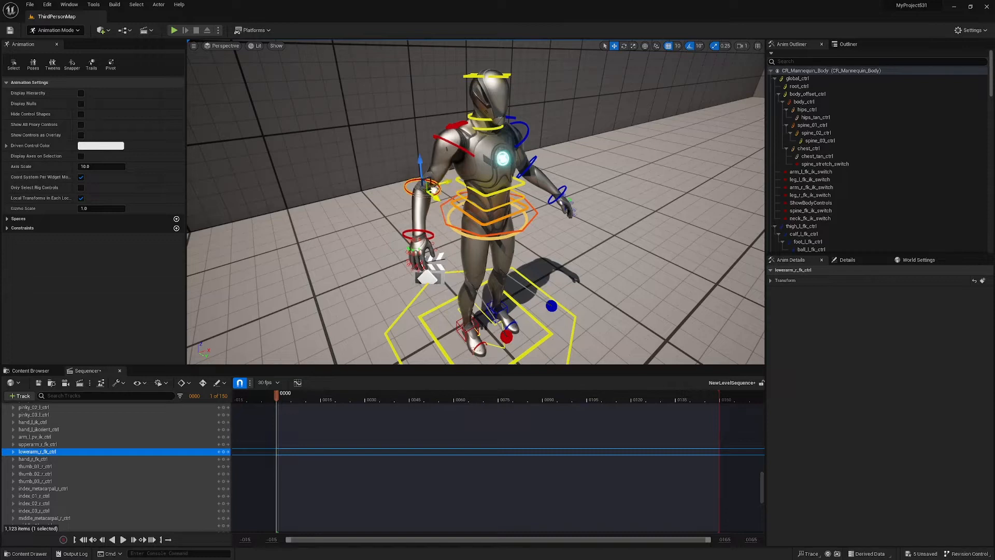
key(ctrl+z)
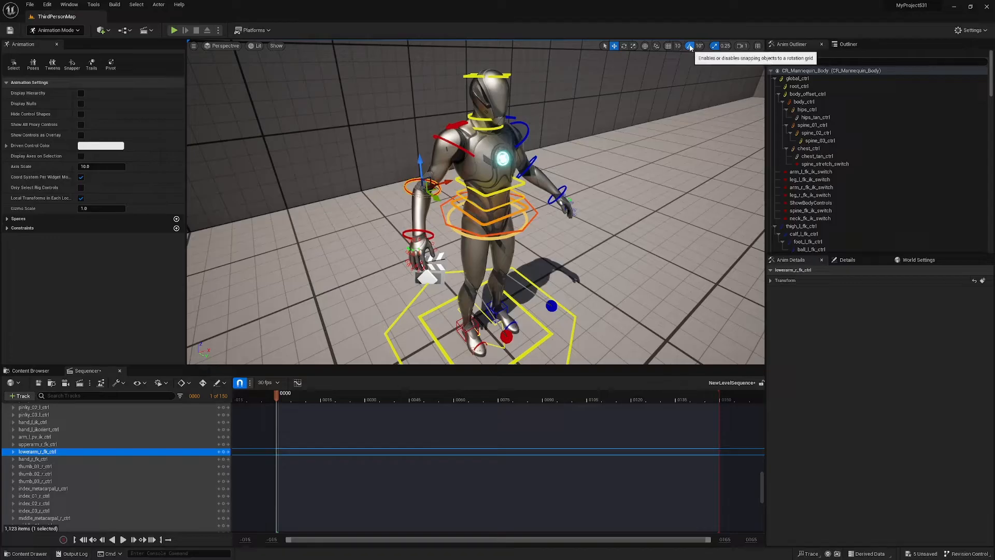
Step: Turn off rotation snapping and nudge the right lower-arm control slightly
click(690, 46)
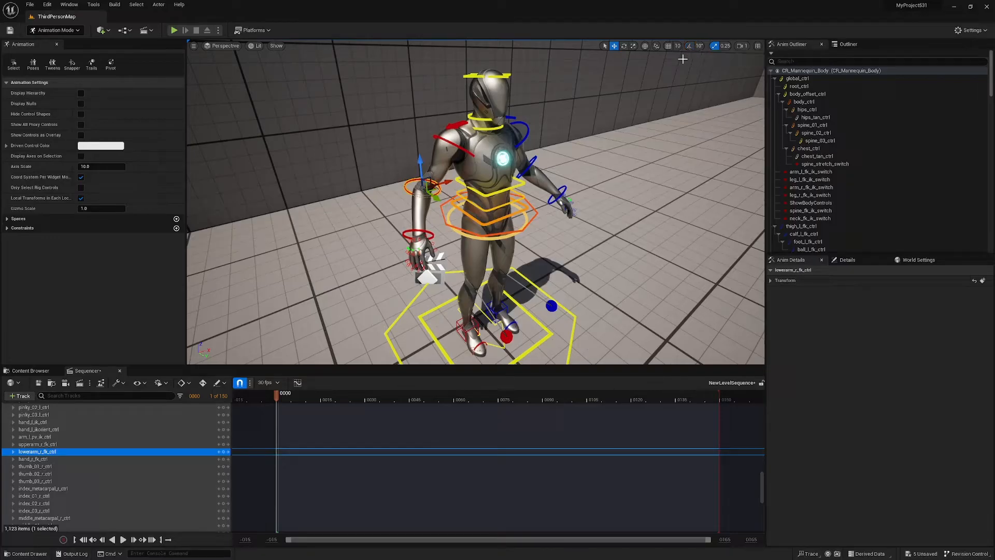
mouse_move(436, 195)
mouse_down()
mouse_move(426, 182)
mouse_move(436, 193)
mouse_up()
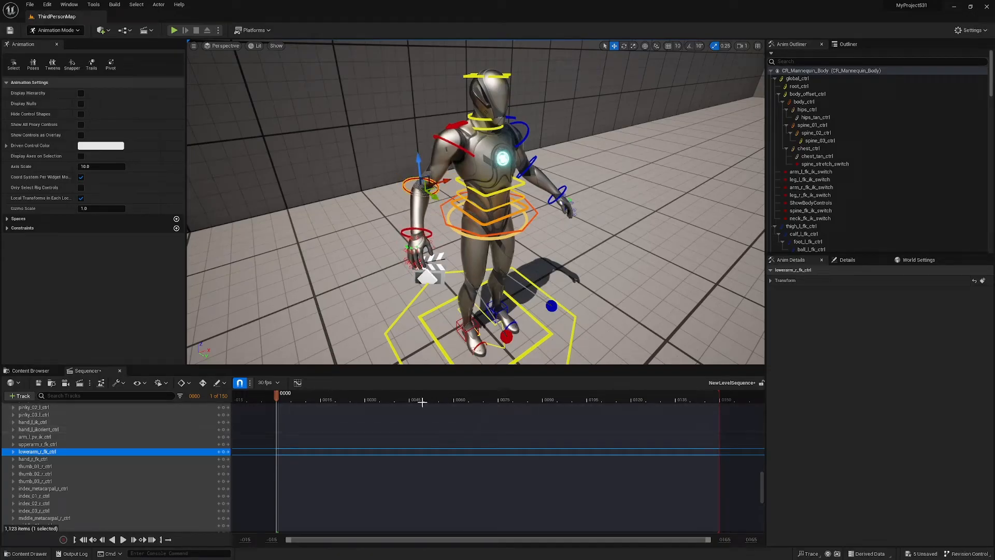
Step: Key all CR_Mannequin_Body controls at frame 0 and turn on automatic keying
drag(762, 484, 764, 400)
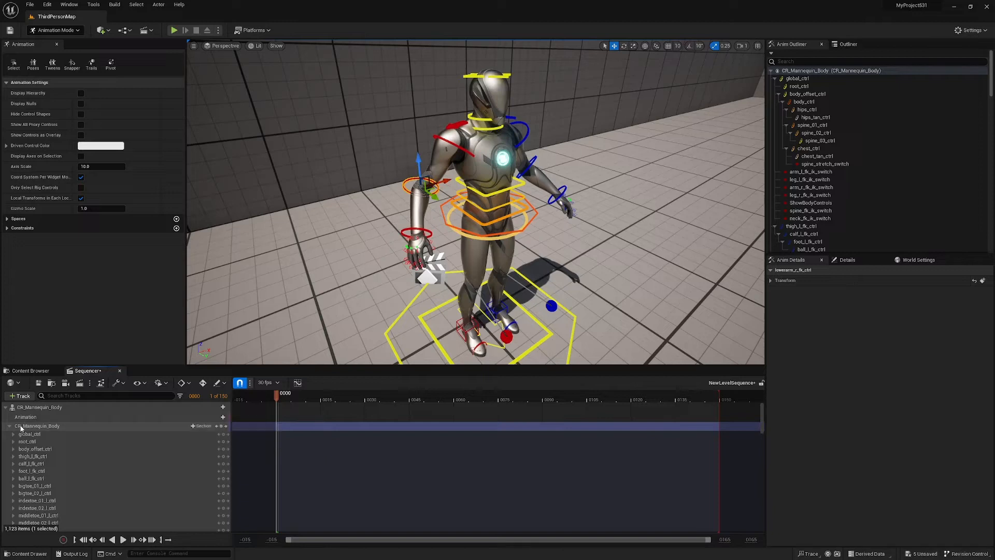
click(221, 426)
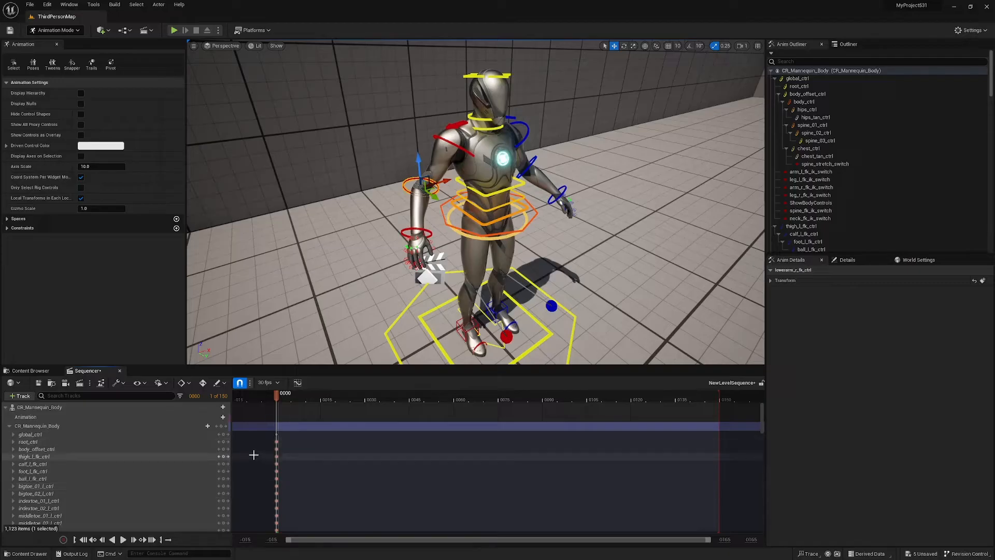
click(204, 383)
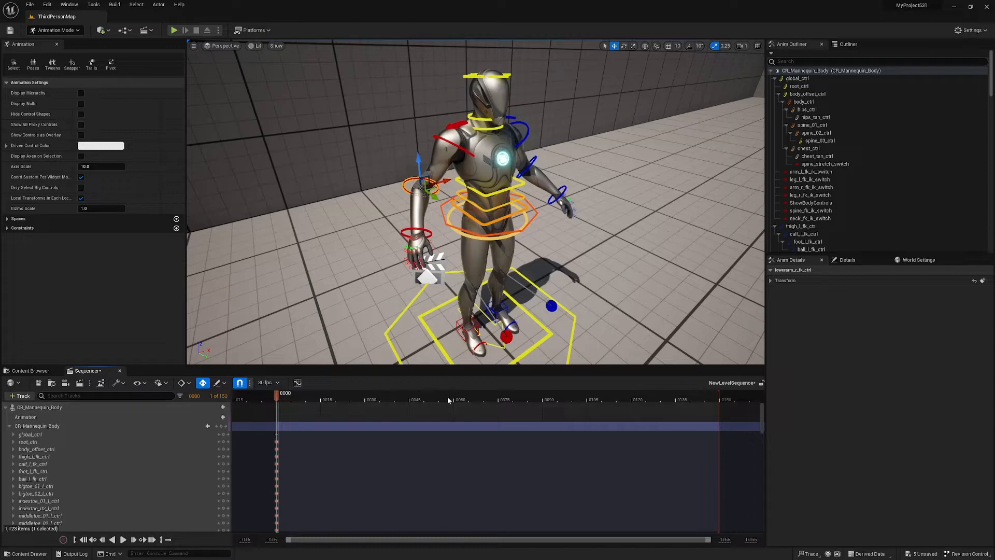
Step: Set the level sequence's display rate to 60 fps
click(278, 383)
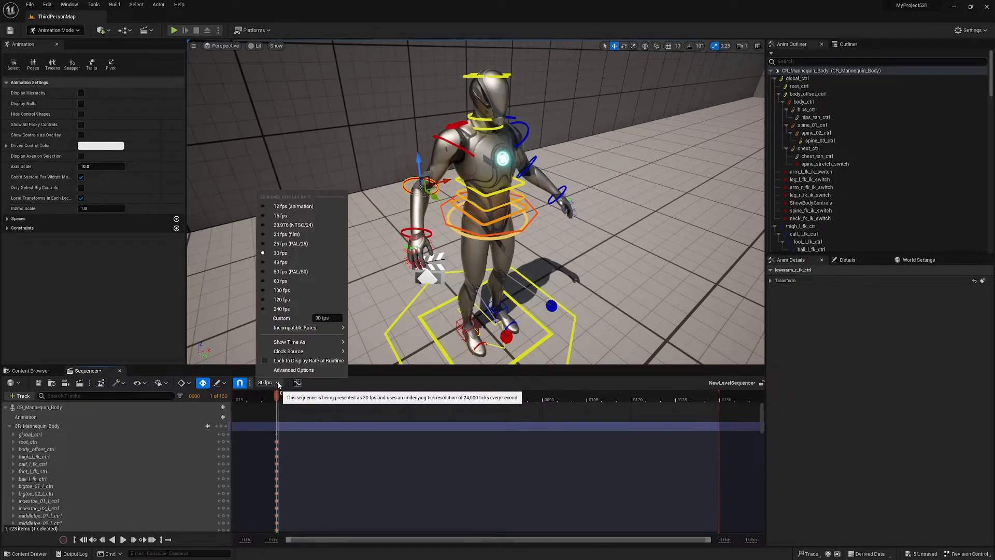
click(301, 282)
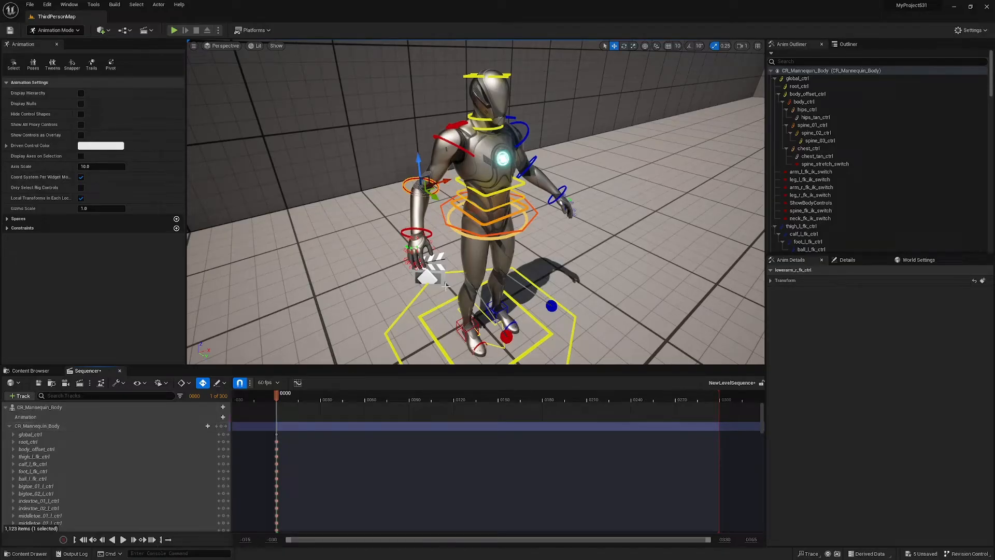
Step: Try moving the right hand FK control, hand_r_fk_ctrl, upward and undo the move
click(416, 233)
key(f)
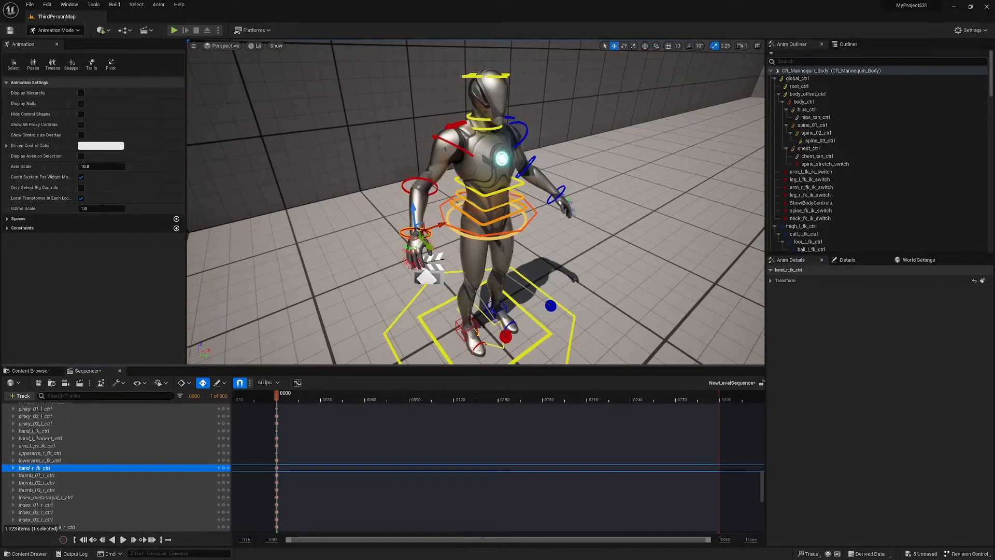
key(w)
right_drag(445, 228, 291, 225)
key(d)
right_drag(422, 279, 437, 276)
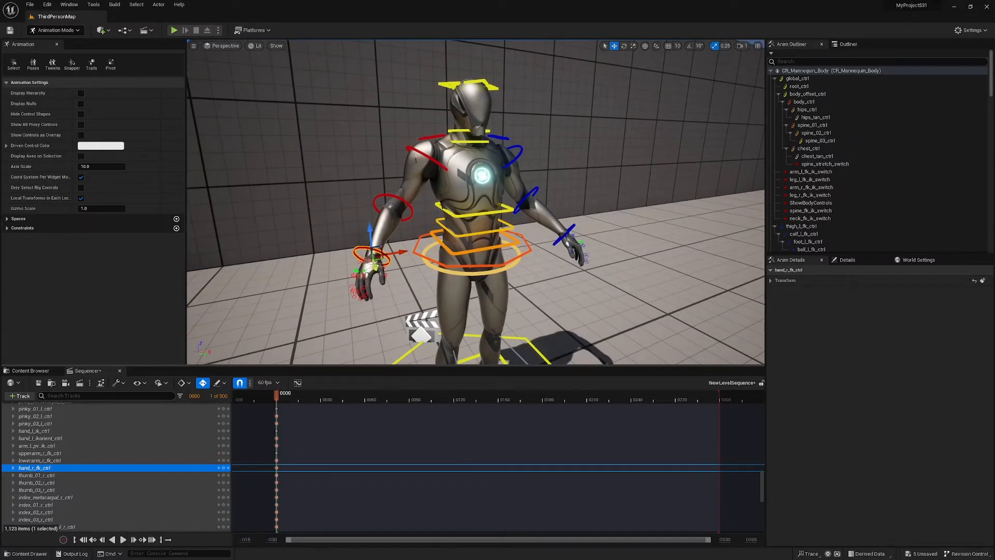
mouse_move(375, 266)
mouse_down()
mouse_move(385, 296)
mouse_move(368, 250)
mouse_up()
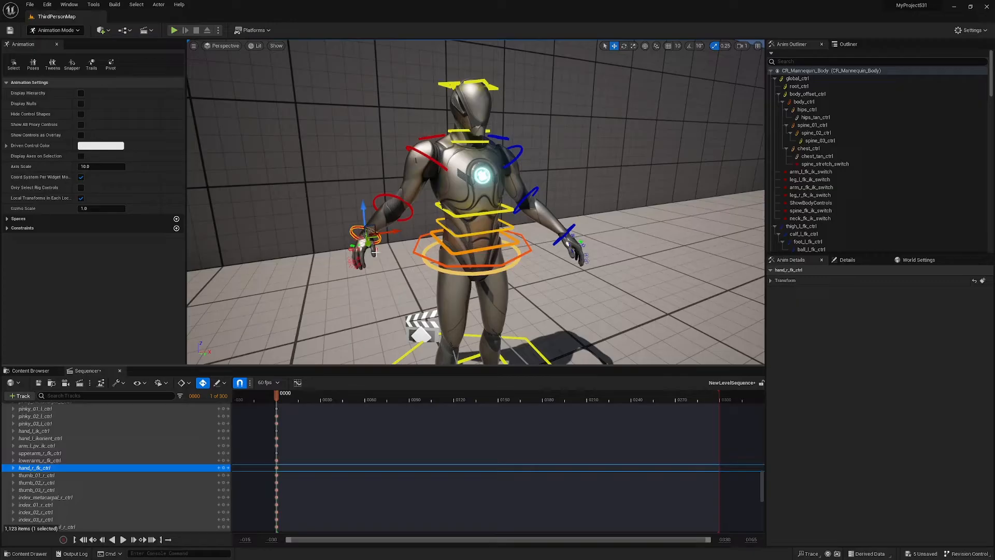
key(ctrl+z)
Step: Try rotating and moving the right hand FK control from another viewing angle, and undo the move
key(e)
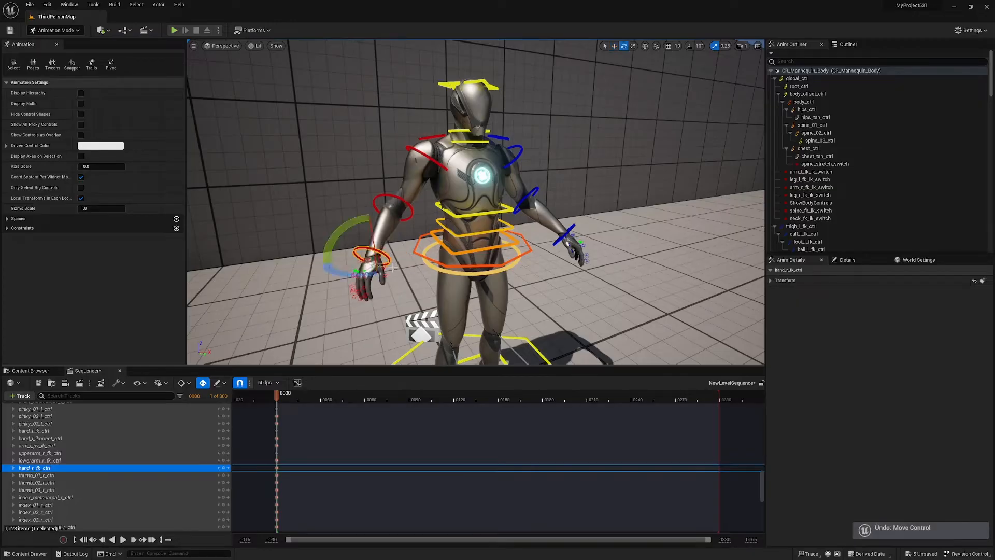
mouse_move(332, 245)
mouse_down()
mouse_move(360, 283)
mouse_move(332, 244)
mouse_up()
right_drag(332, 245, 436, 286)
key(a)
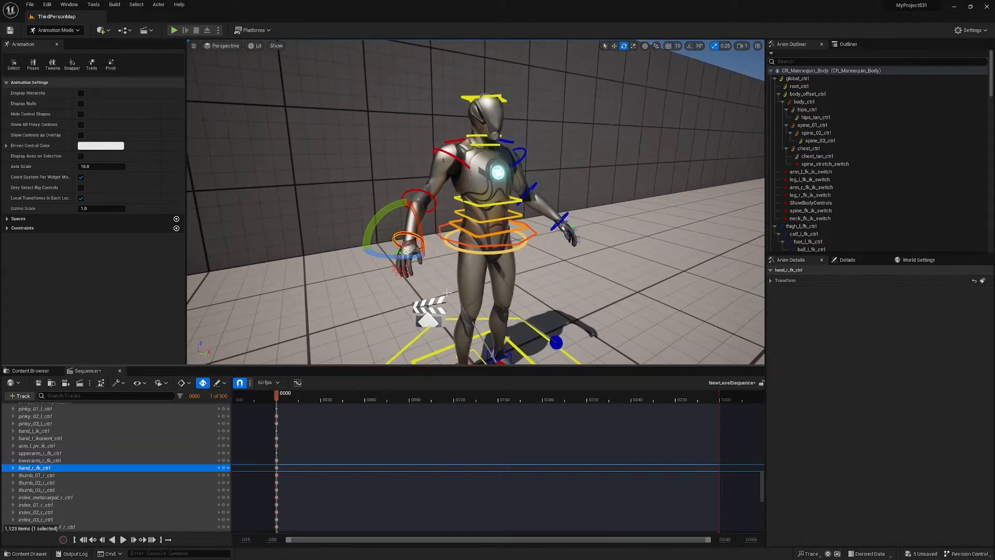
key(w)
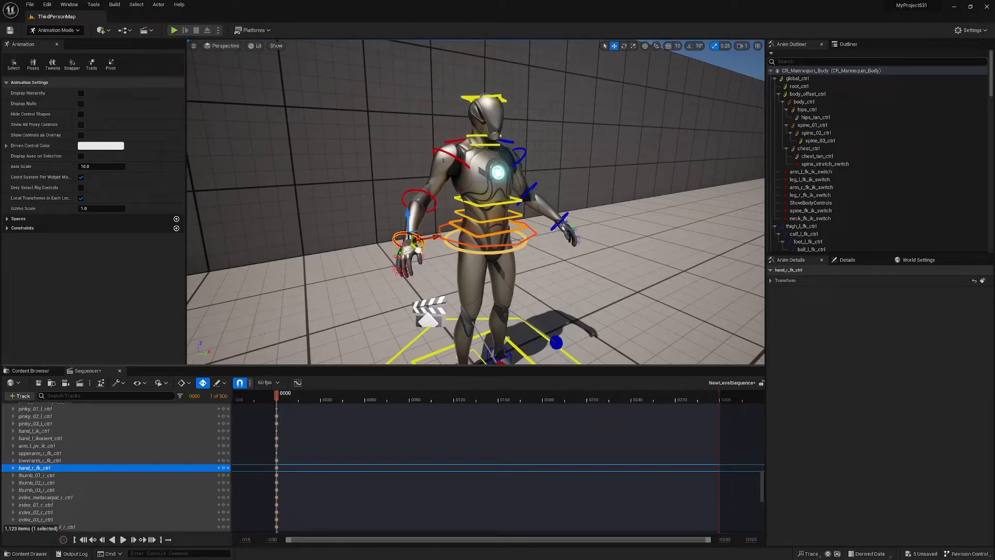
drag(417, 249, 461, 314)
key(ctrl+z)
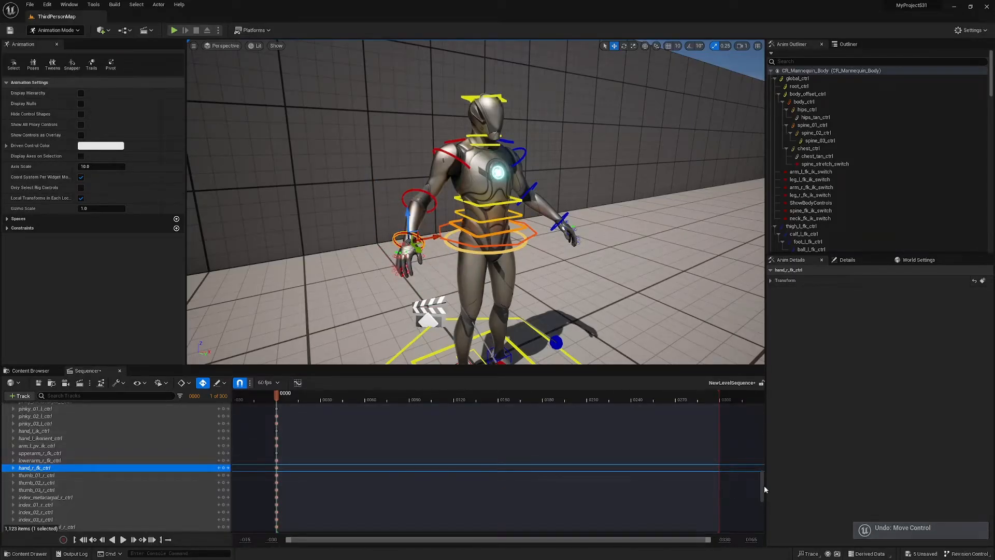
Step: Switch both arms to IK by enabling arm_l_fk_ik_switch and arm_r_fk_ik_switch under global_ctrl
drag(762, 485, 761, 412)
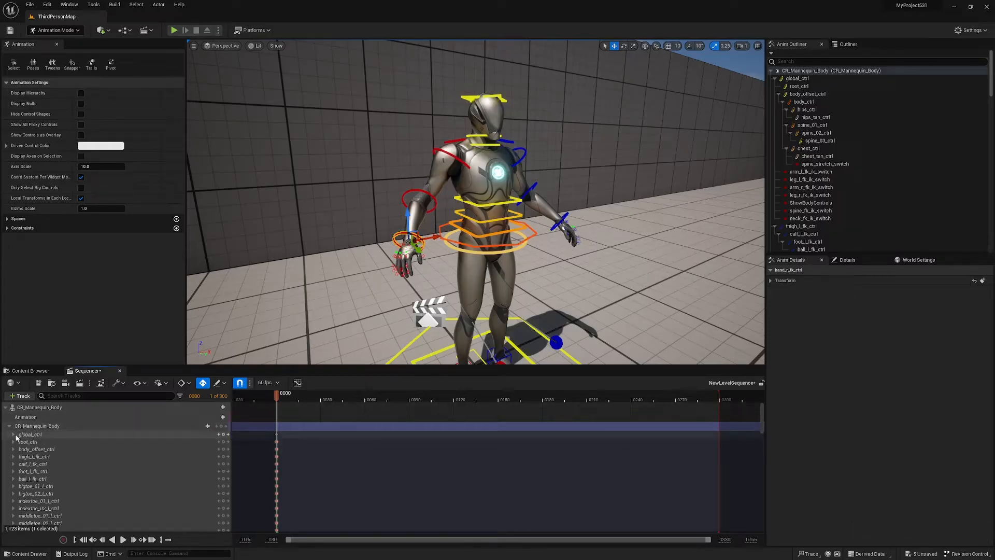
click(14, 435)
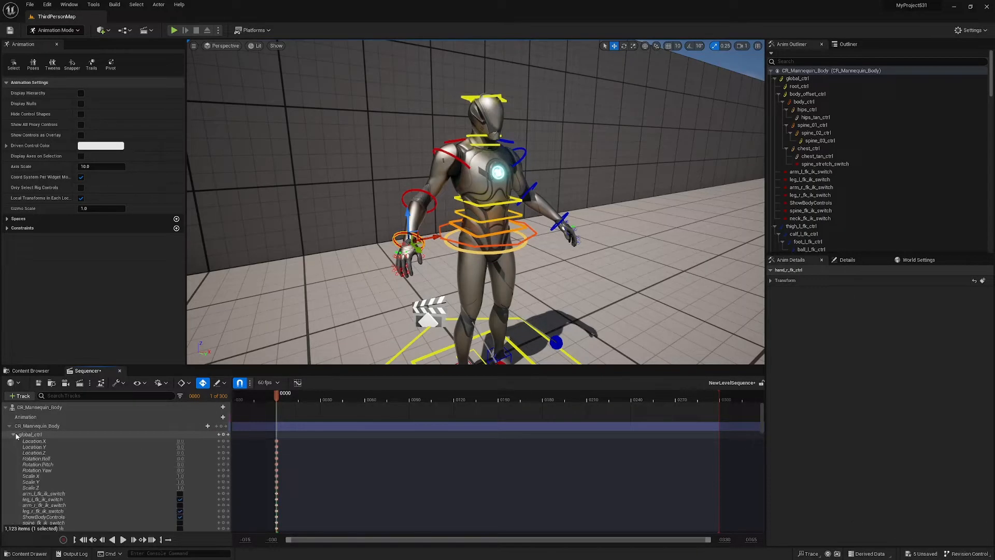
scroll(89, 456, down, 2)
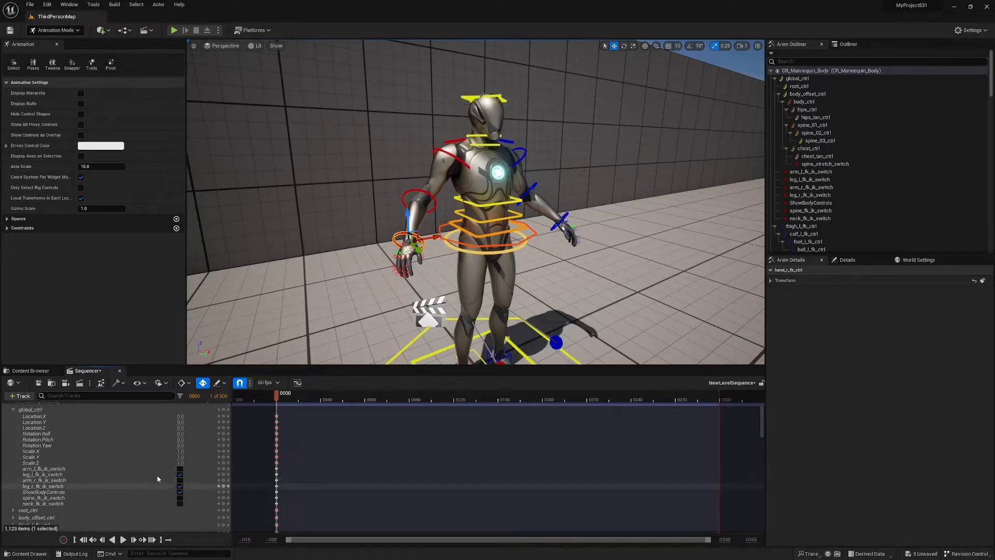
click(180, 468)
click(180, 480)
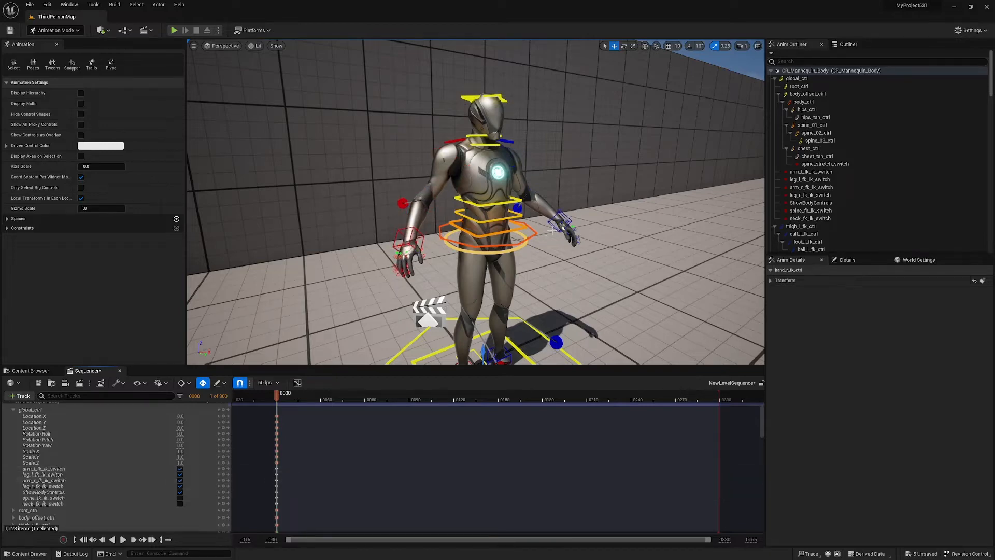
Step: Move the right hand IK control, hand_r_ik_ctrl, forward and up in front of the mannequin's chest
key(a)
right_drag(475, 202, 391, 235)
scroll(475, 202, down, 4)
key(w)
key(d)
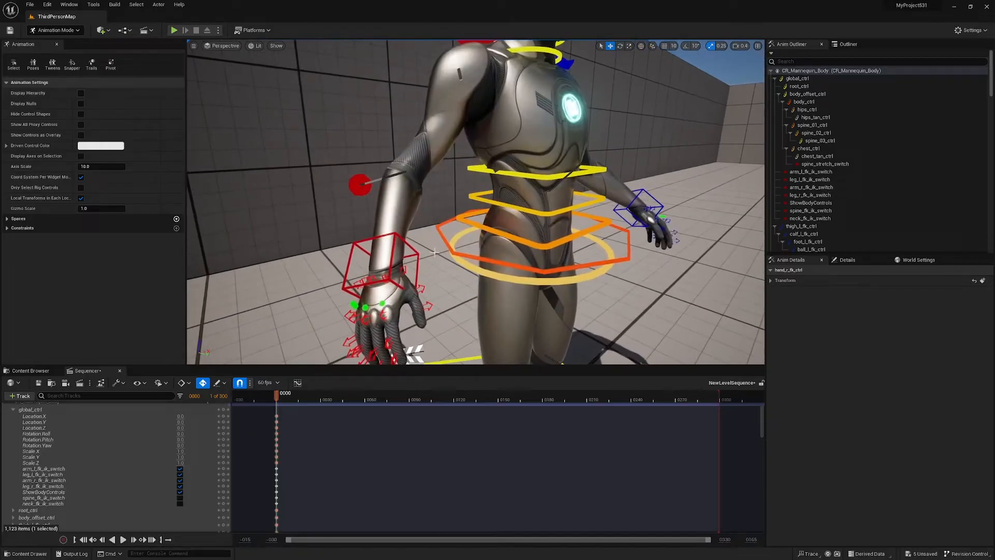
click(394, 235)
key(s)
right_drag(432, 276, 438, 275)
drag(406, 258, 425, 184)
key(e)
right_drag(446, 275, 446, 276)
mouse_move(449, 254)
mouse_down()
mouse_move(534, 269)
mouse_move(363, 215)
mouse_move(437, 264)
mouse_up()
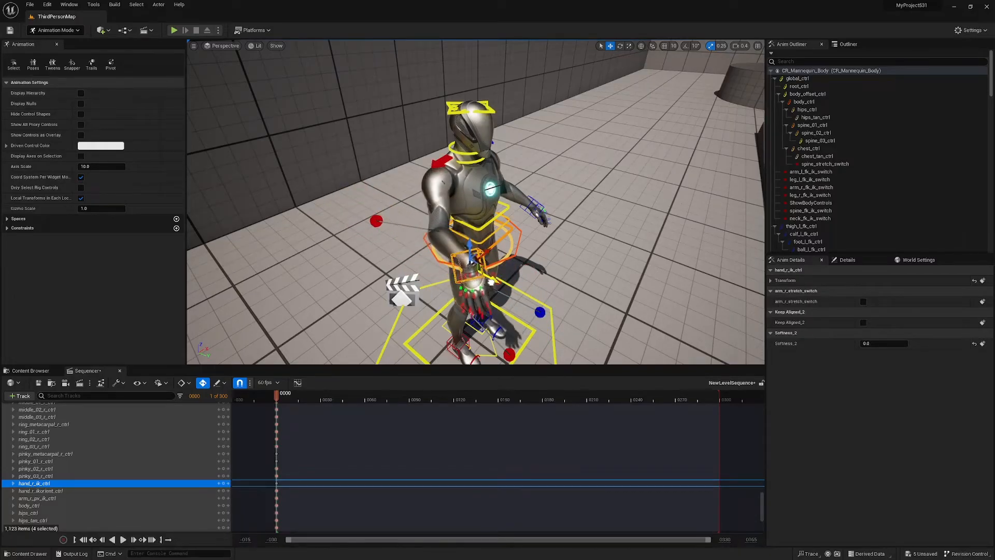
drag(497, 284, 511, 187)
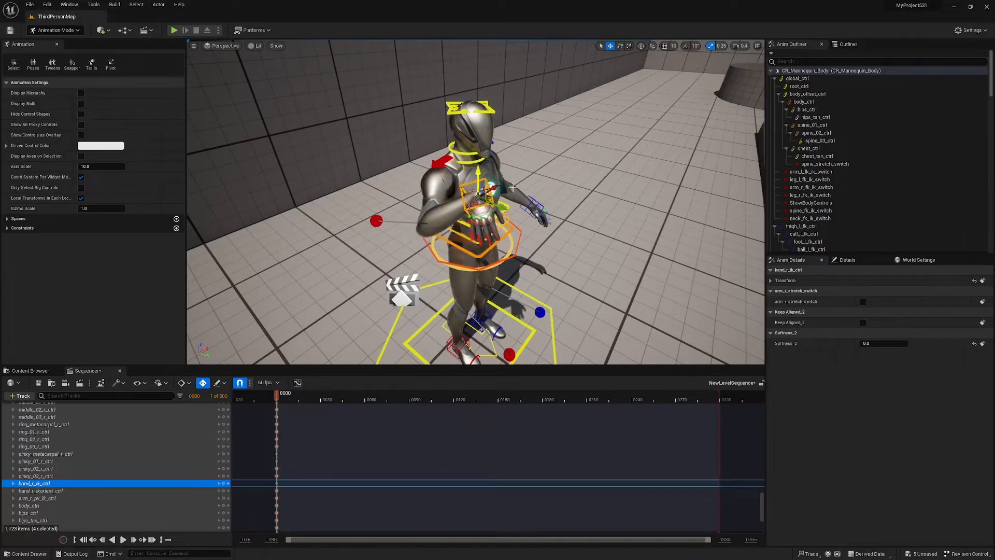
Step: Rotate the right hand IK control so the fingers point across the chest, and nudge its position upward
mouse_move(495, 258)
right_down()
mouse_move(493, 249)
mouse_move(495, 258)
right_up()
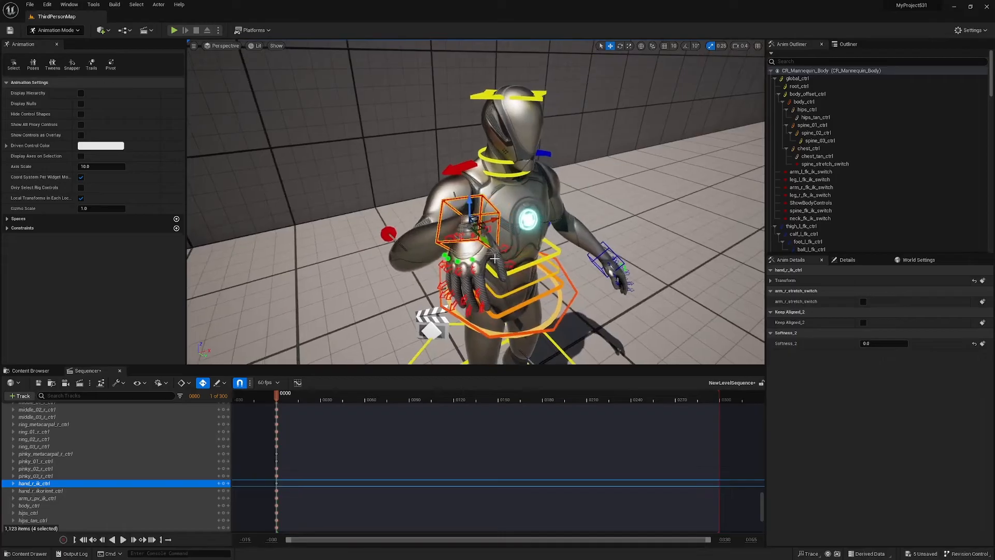
key(e)
drag(495, 258, 482, 243)
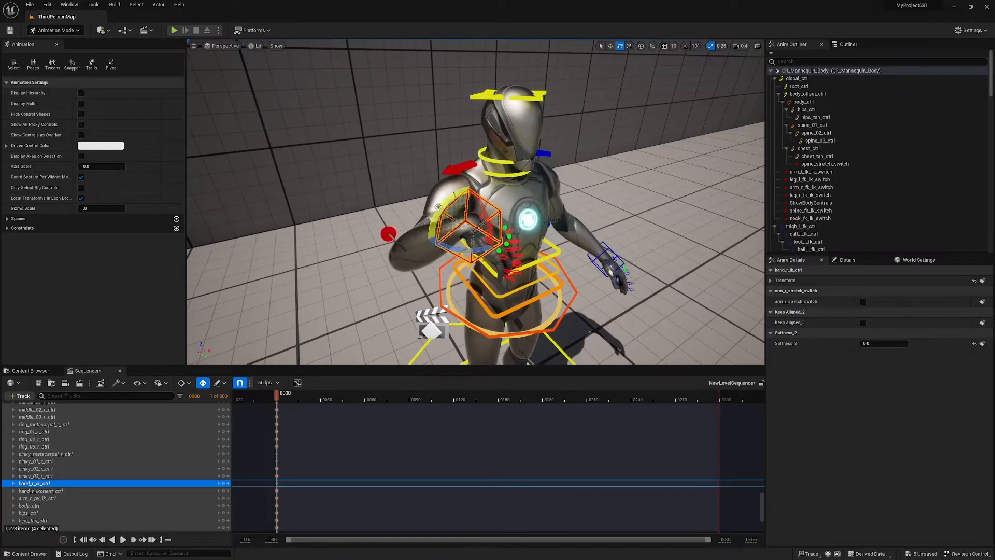
drag(438, 207, 470, 180)
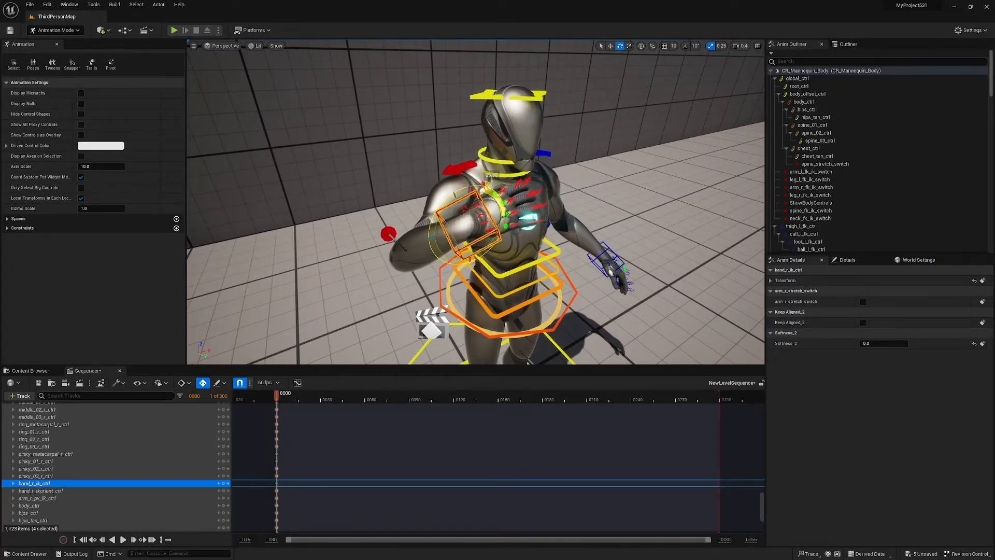
key(w)
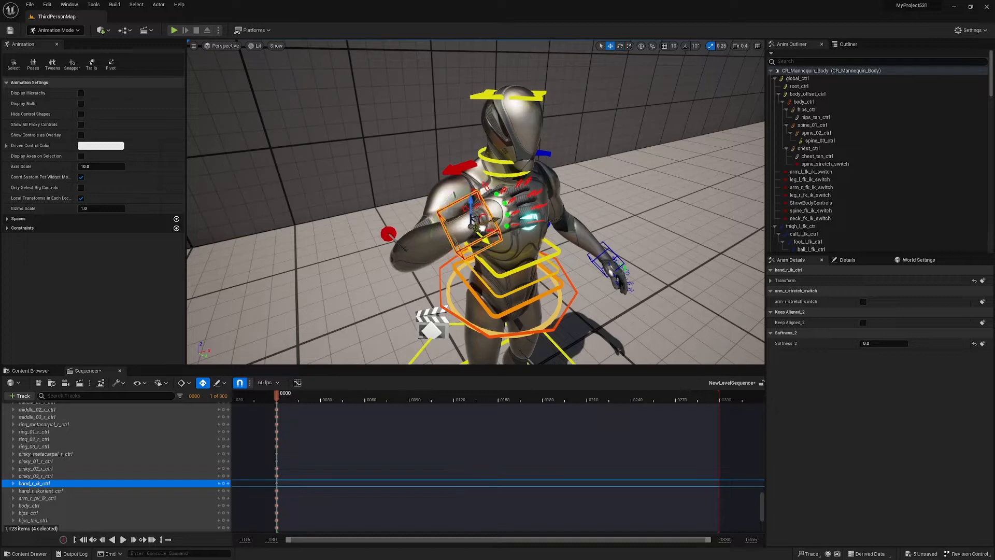
mouse_move(482, 228)
mouse_down()
mouse_move(534, 227)
mouse_move(483, 221)
mouse_up()
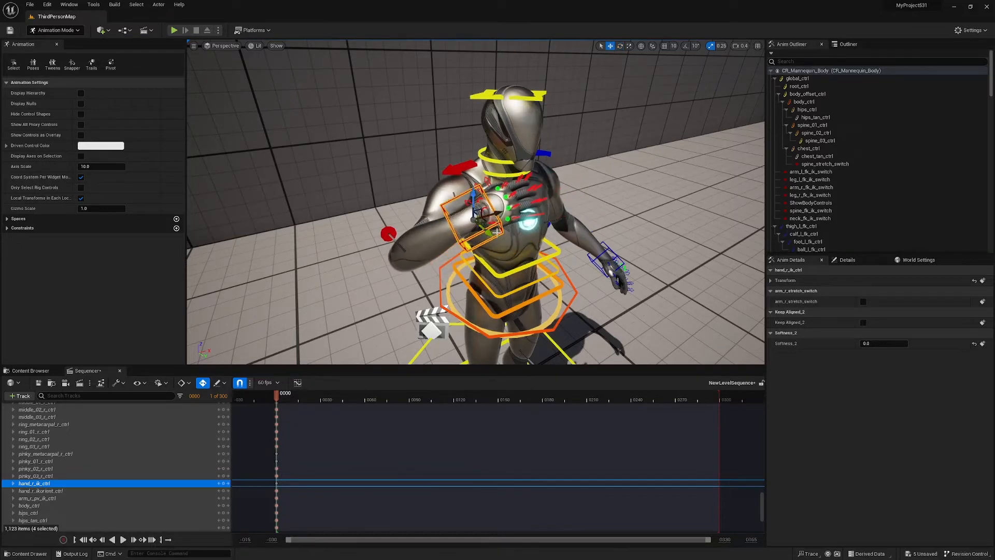
key(e)
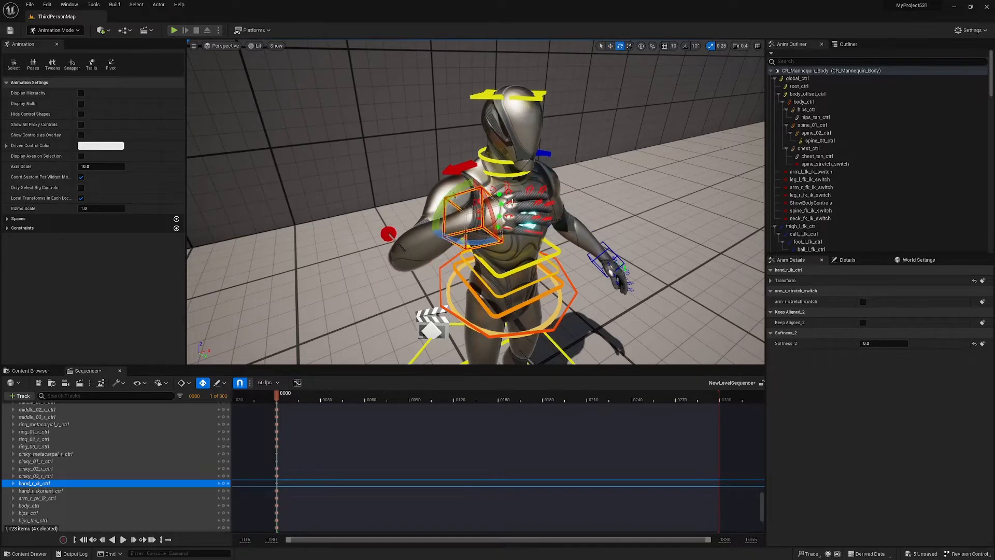
Step: Reselect hand_r_ik_ctrl and shift the right hand slightly further across the chest
click(508, 191)
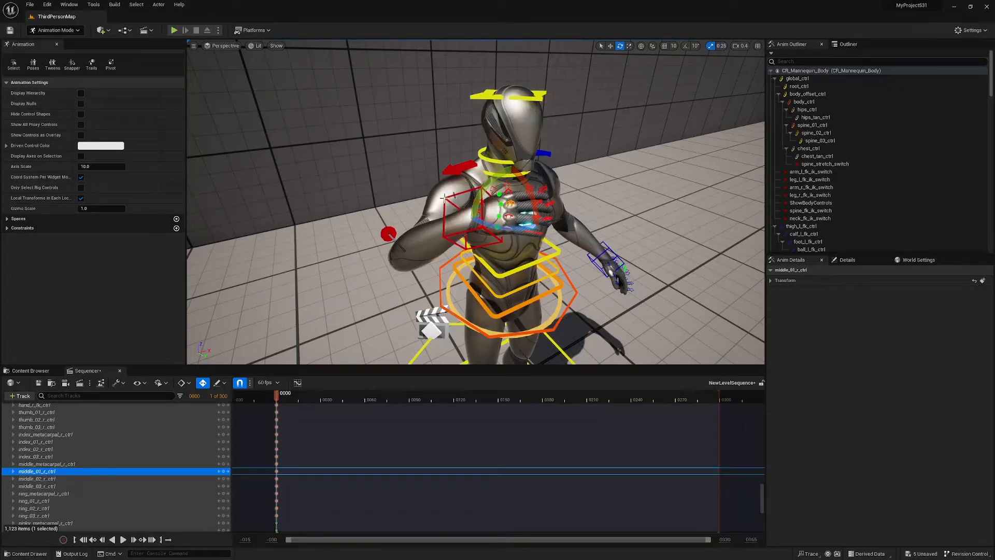
click(481, 213)
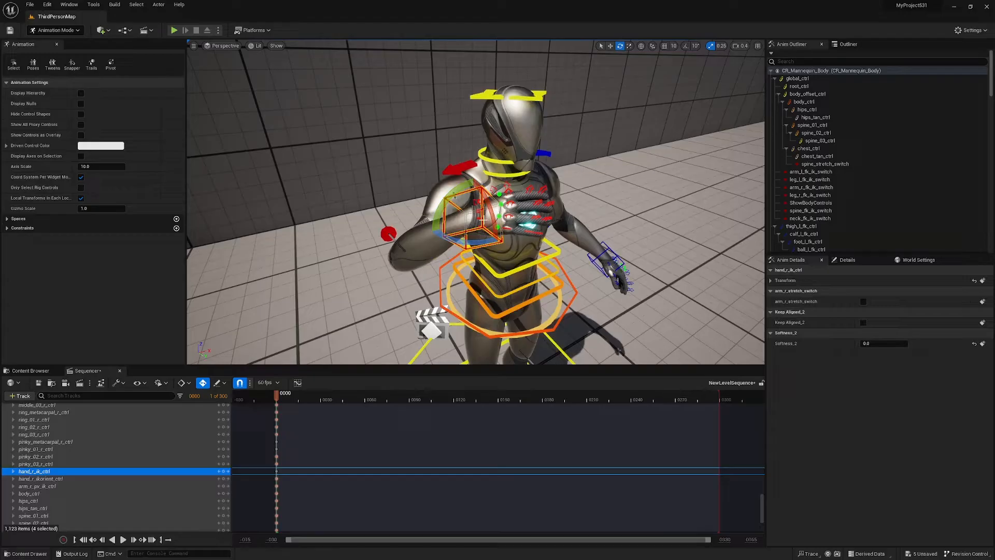
key(w)
drag(488, 232, 494, 234)
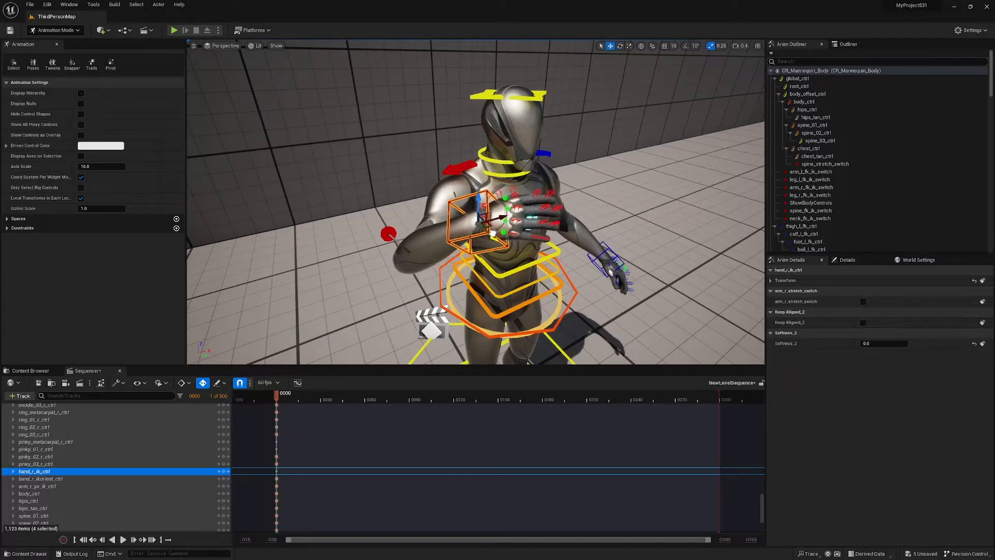
Step: Lower the right hand IK control from the chest to just above the mannequin's waist
click(390, 234)
alt+drag(389, 234, 542, 228)
click(399, 223)
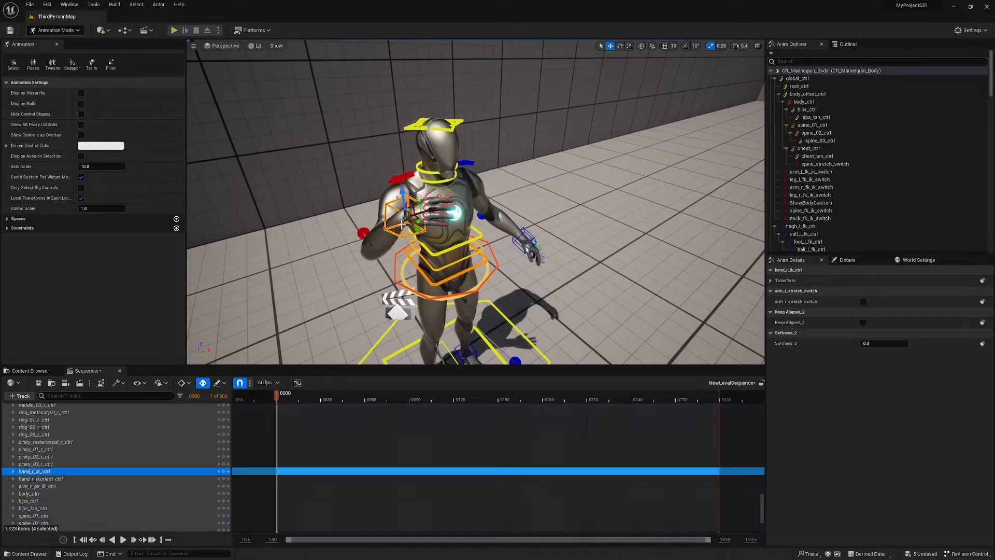
drag(401, 207, 453, 232)
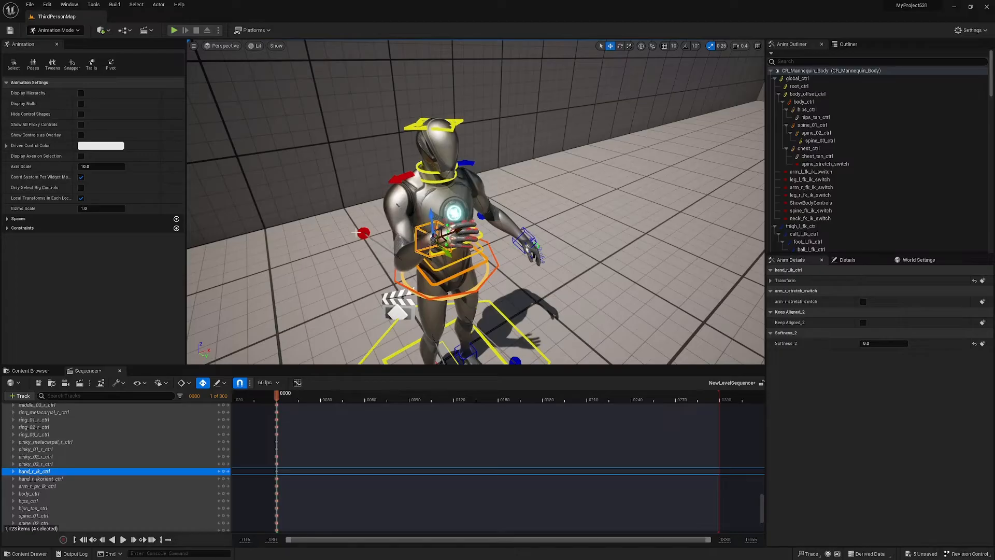
alt+drag(393, 246, 449, 245)
alt+middle_drag(393, 246, 444, 228)
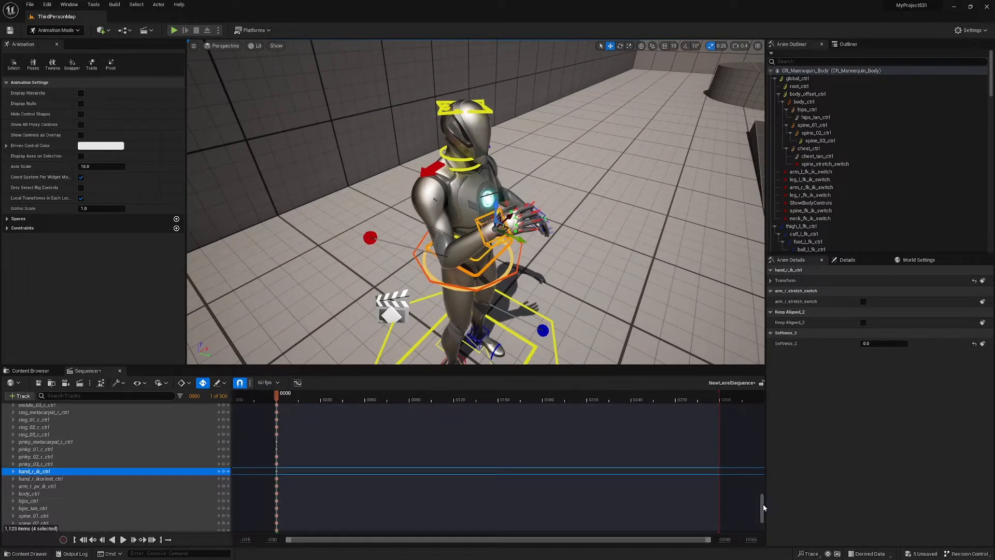
Step: Try the Hide Control Shapes option on the rig and turn it off again
drag(763, 504, 772, 413)
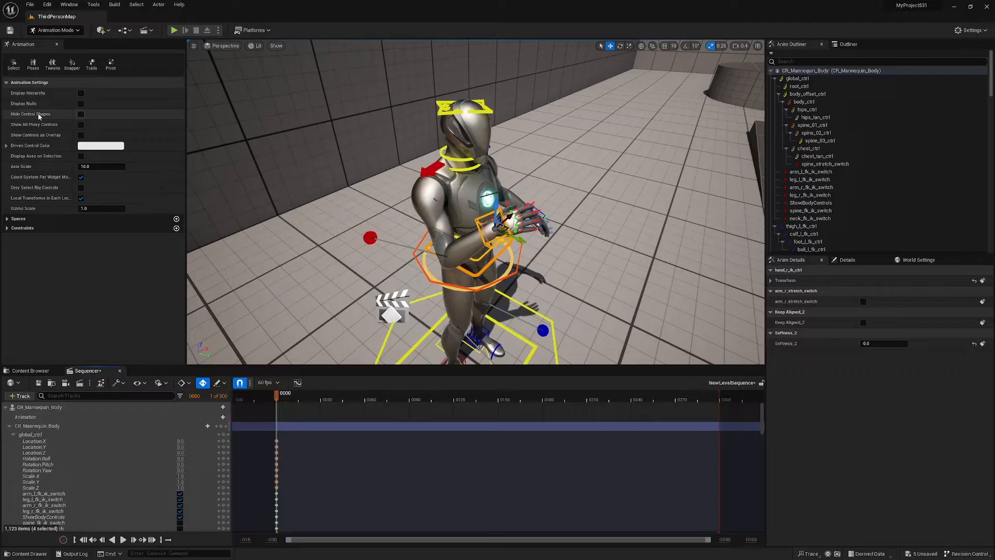
click(80, 114)
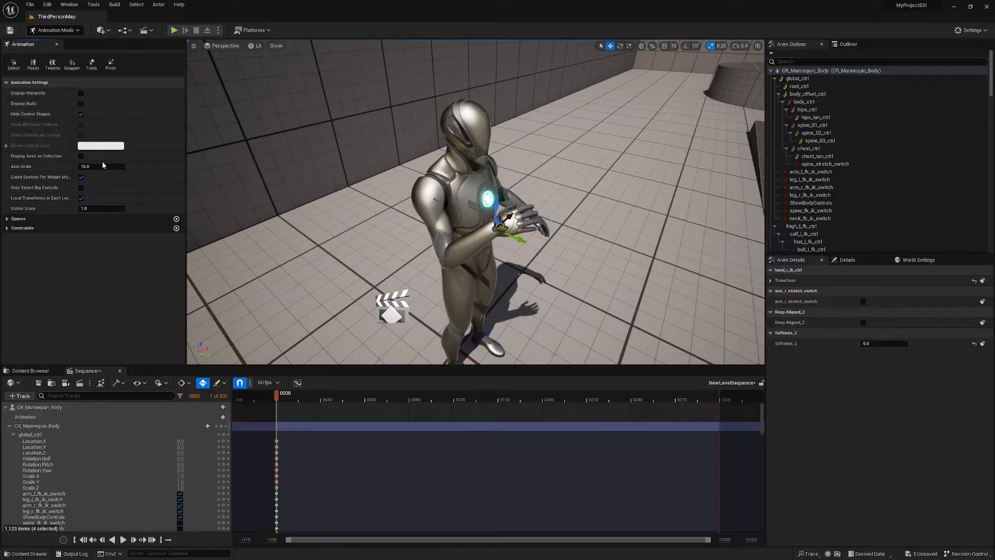
click(81, 114)
click(80, 115)
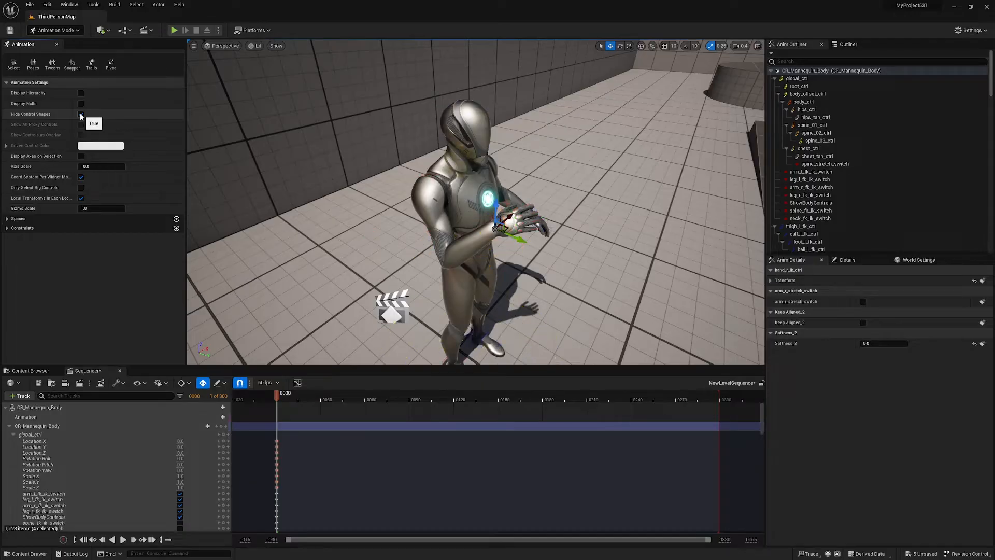
click(80, 114)
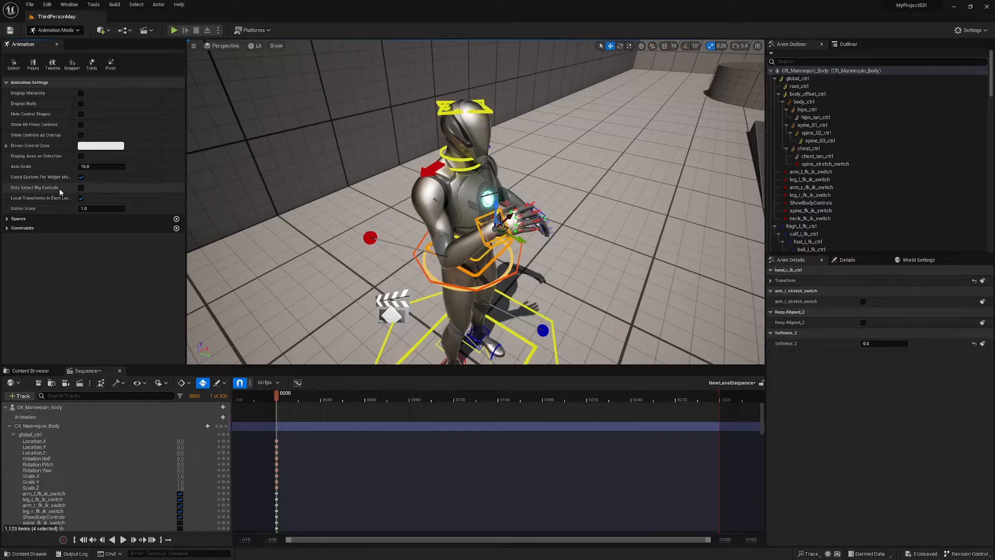
Step: Enable Only Select Rig Controls and test it in the viewport by selecting the neck control neck_02_ctrl
click(81, 187)
click(315, 204)
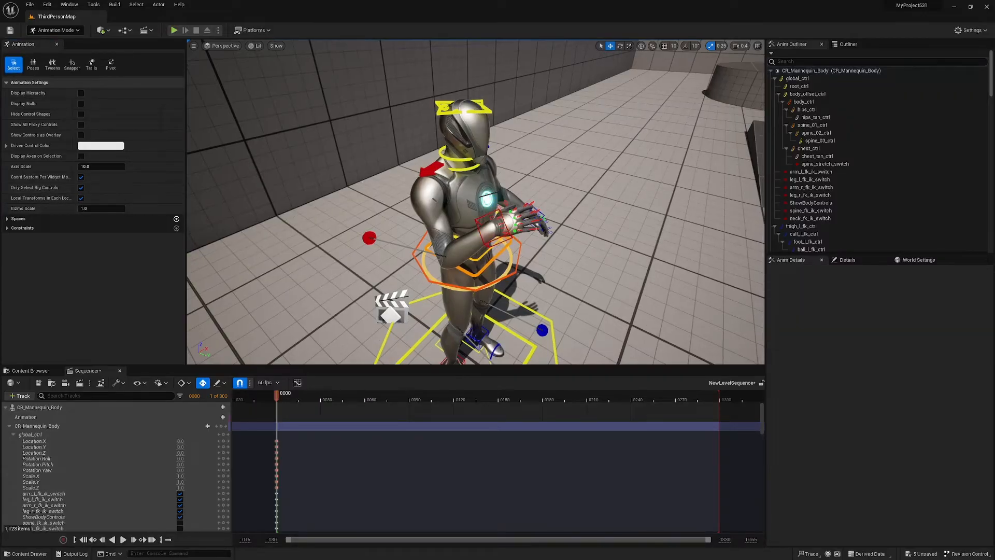
right_drag(487, 226, 491, 226)
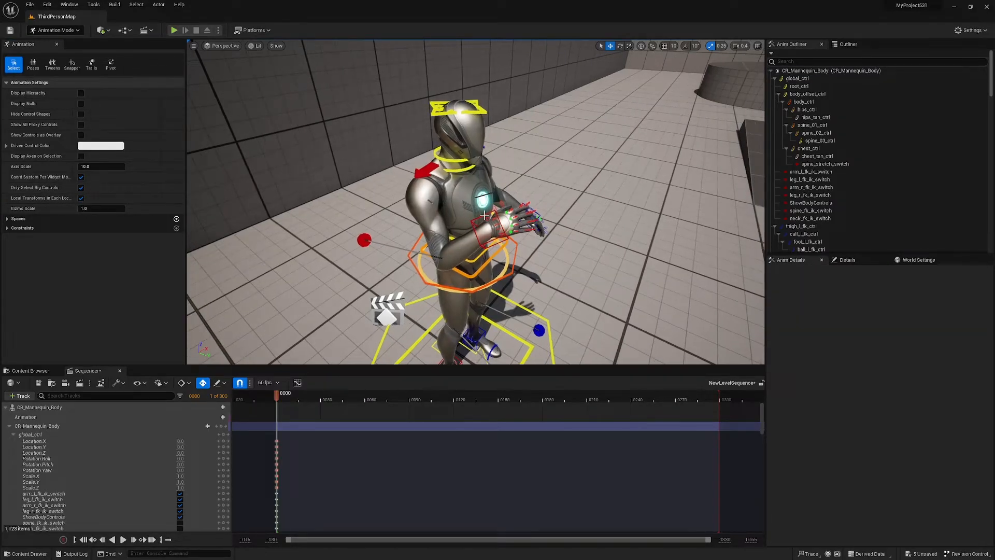
click(492, 217)
click(450, 156)
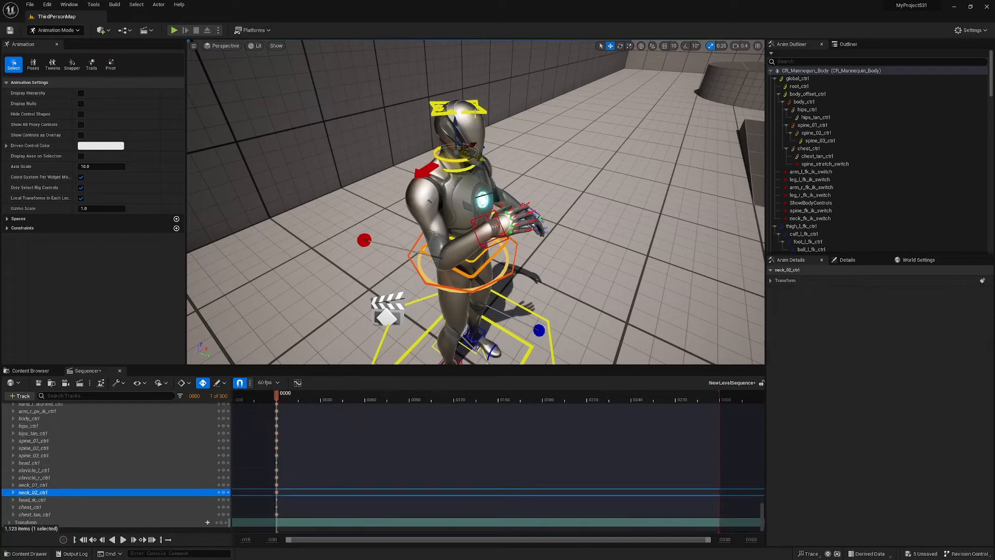
Step: Deselect the neck control and close the Animation settings panel to widen the viewport
click(563, 152)
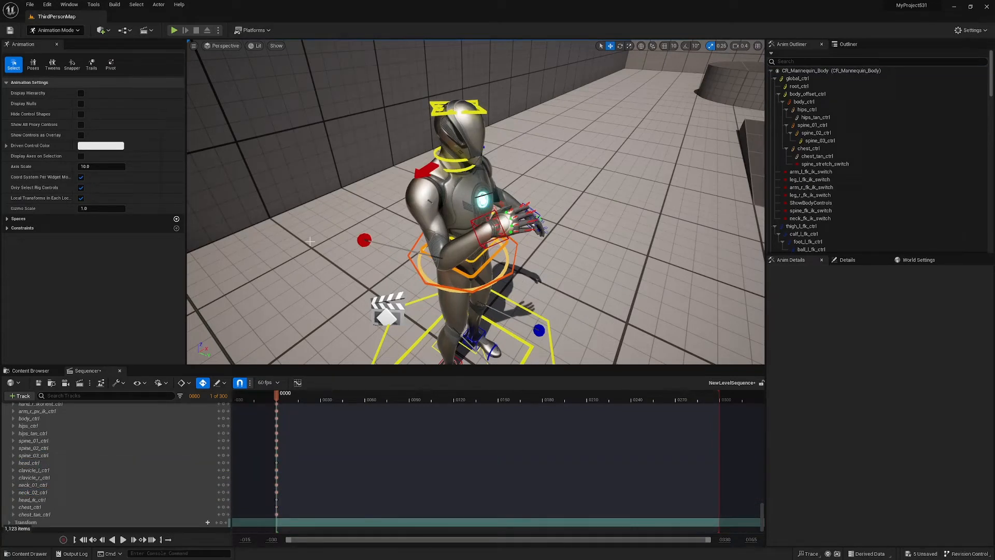
click(57, 45)
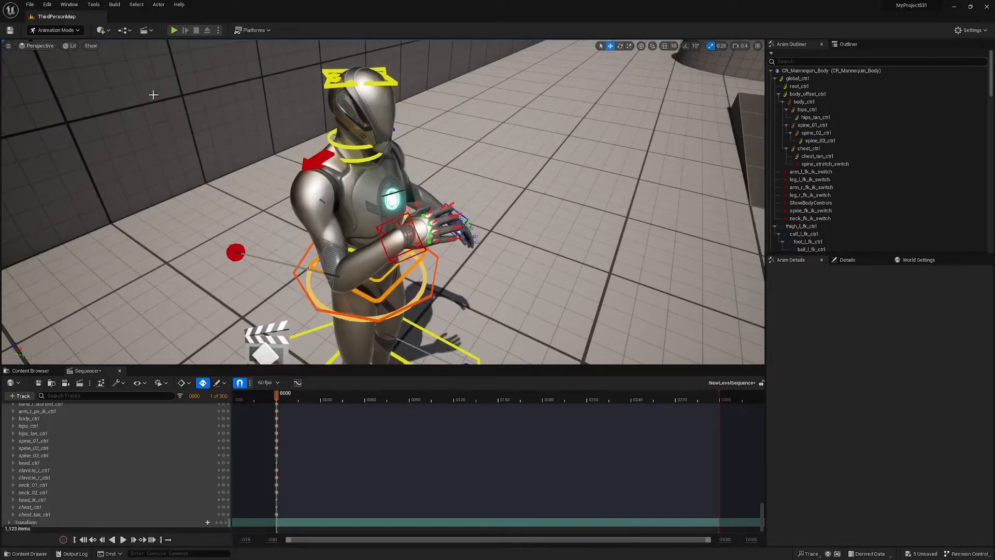
mouse_move(444, 231)
right_down()
mouse_move(427, 226)
mouse_move(435, 219)
right_up()
key(s)
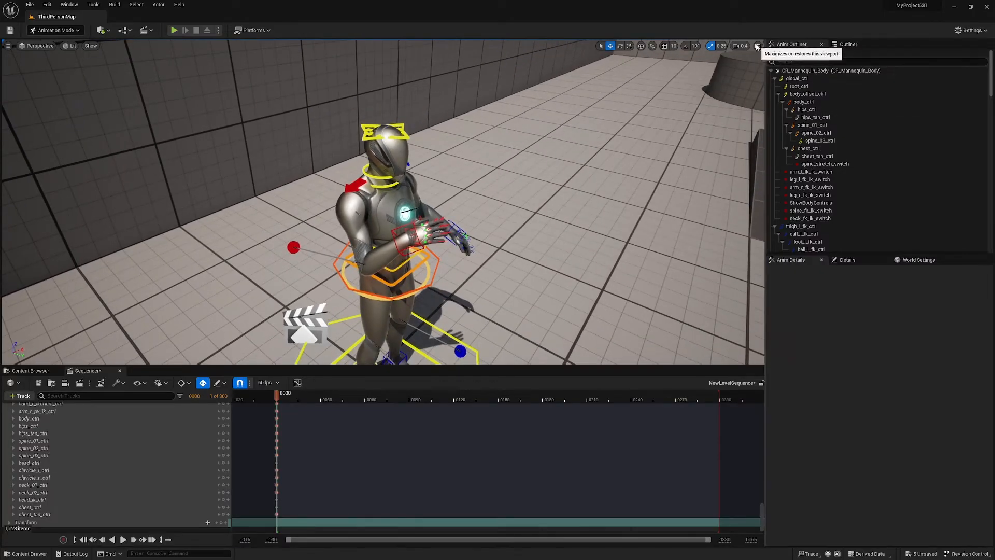
Step: Switch the viewport from a single view to the two-pane side-by-side layout
click(757, 45)
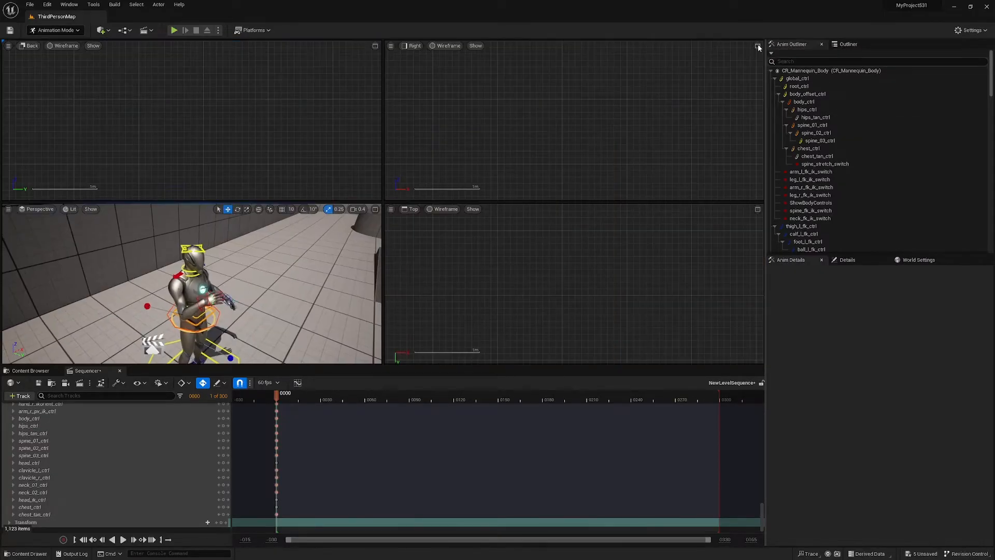
click(375, 208)
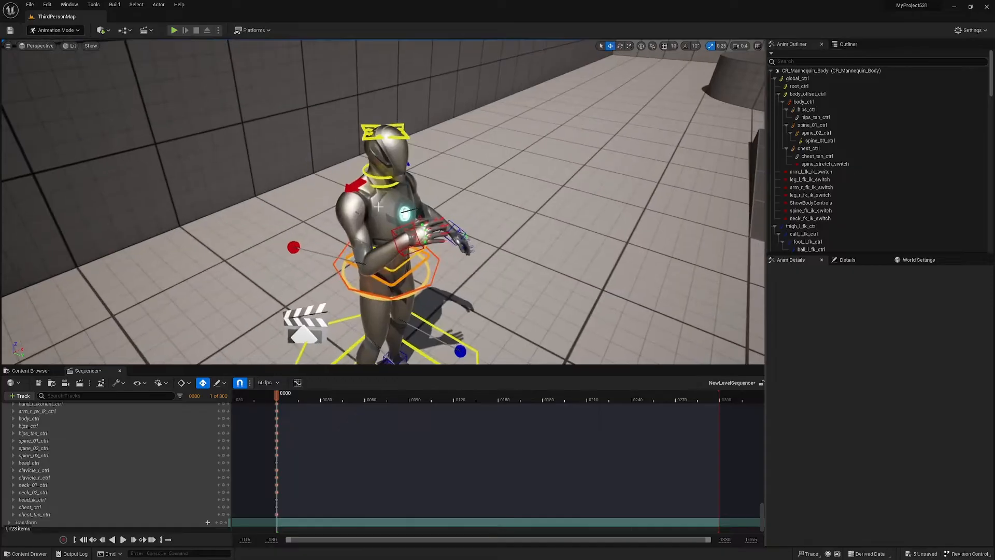
click(7, 46)
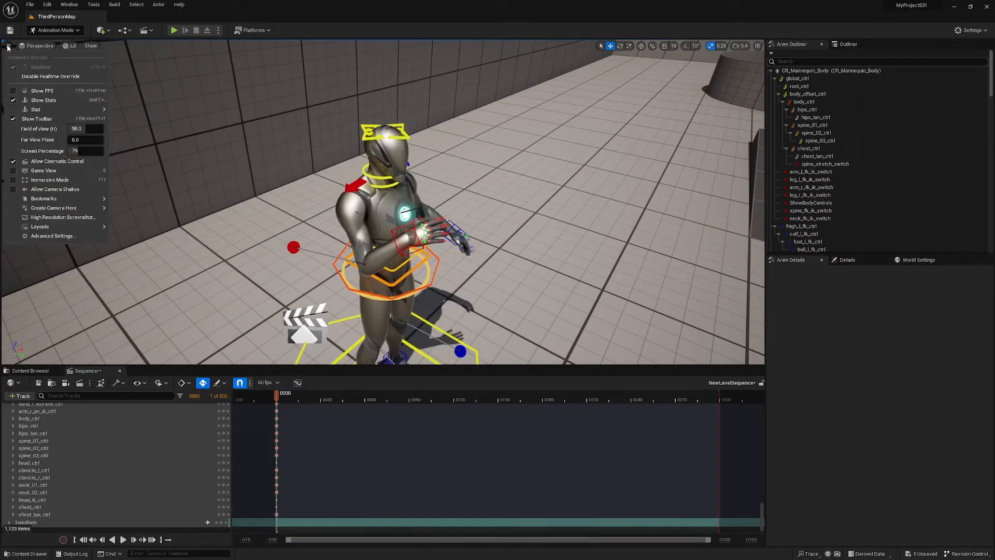
mouse_move(63, 228)
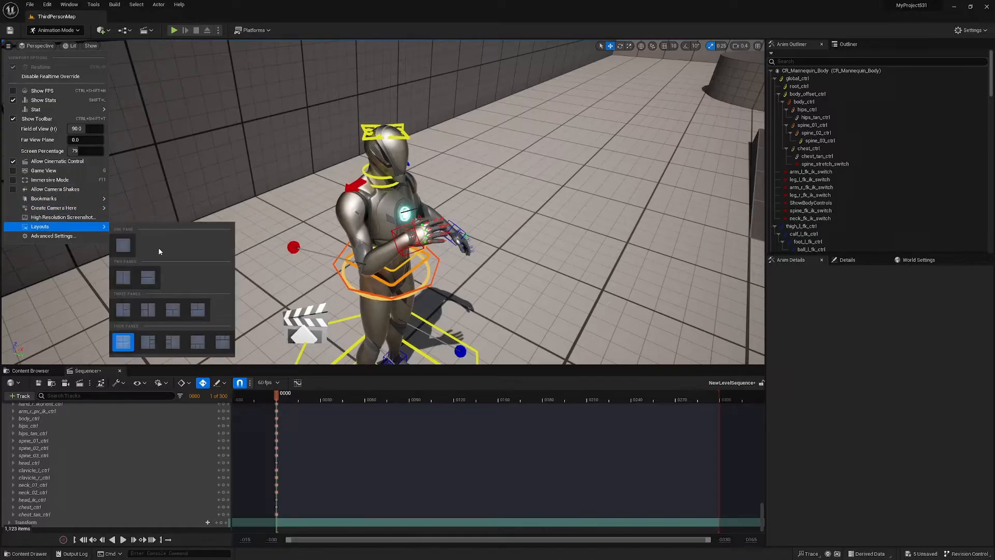
click(125, 278)
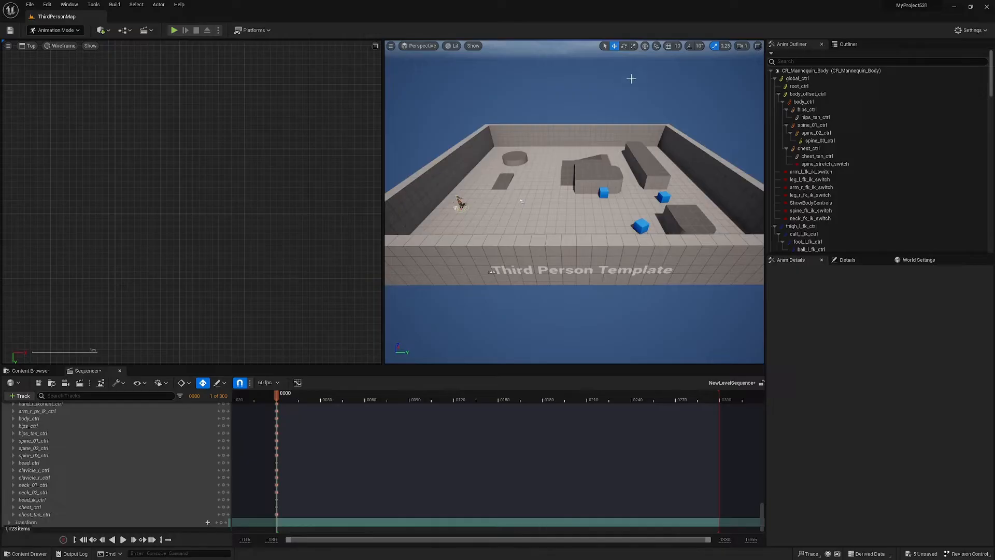
Step: Maximize and restore each of the two panes, and bring the mannequin into close view in the perspective pane
key(w)
right_drag(633, 140, 537, 107)
click(757, 46)
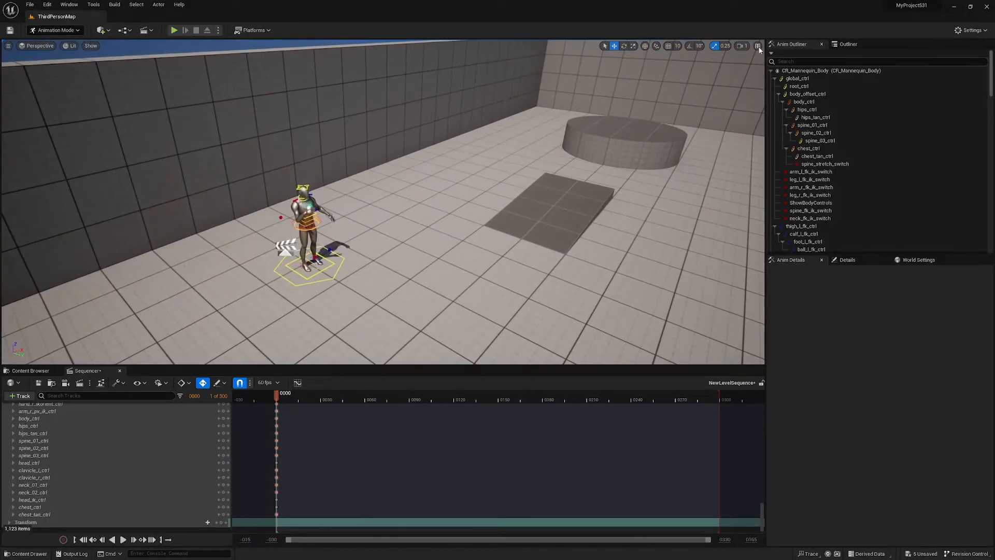
click(757, 47)
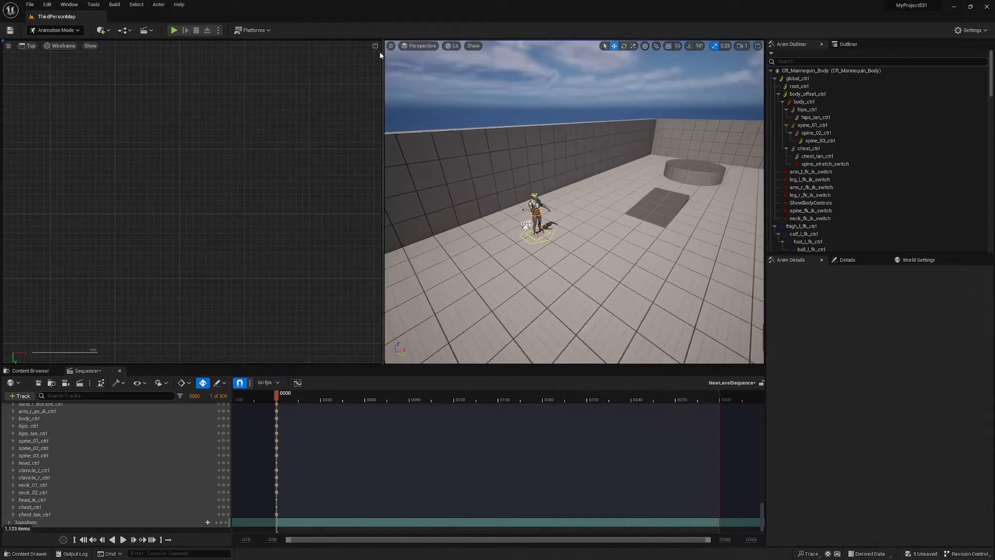
click(374, 47)
click(757, 46)
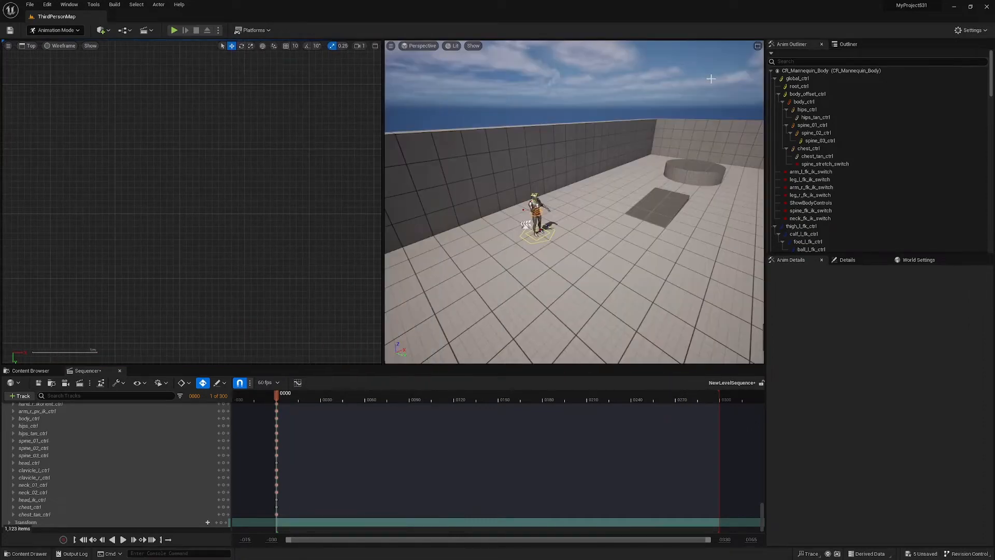
key(f)
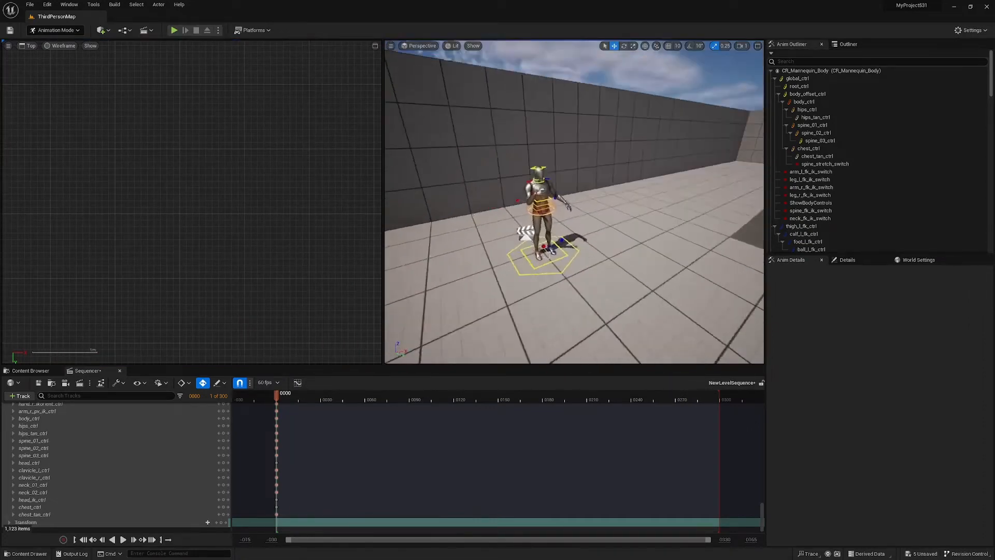
alt+drag(536, 210, 611, 205)
Step: Find Camera Actor among the placeable actors and place one in the level near the mannequin's feet
click(103, 30)
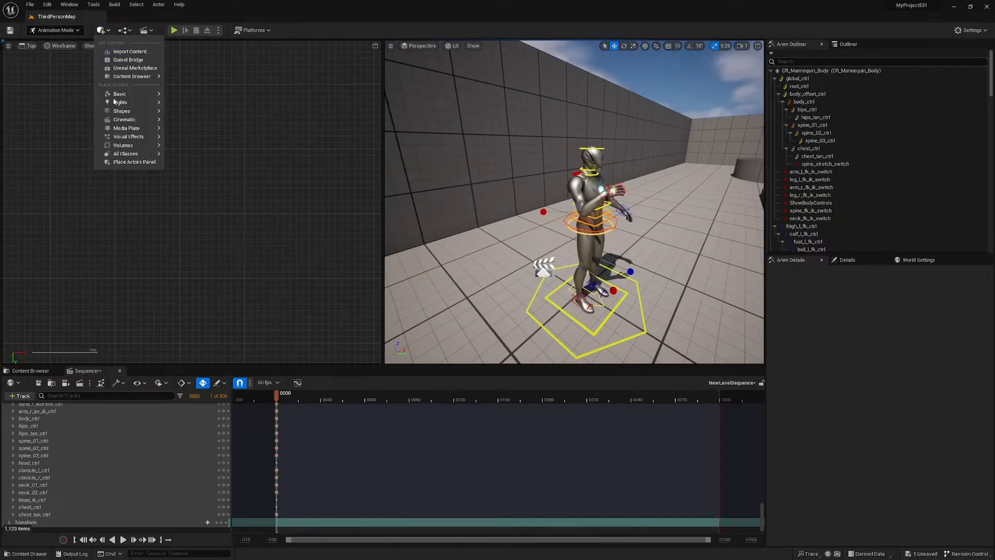
text(camer)
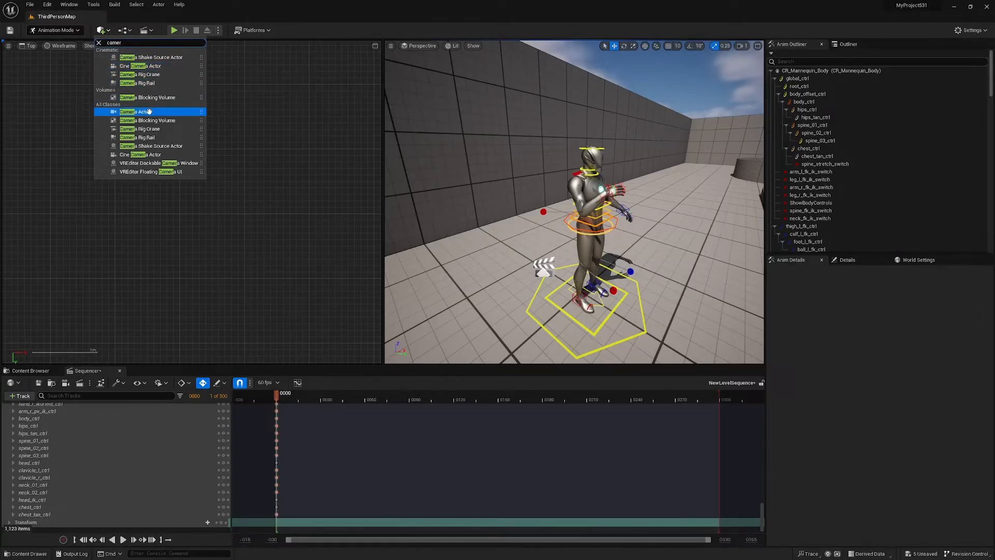
drag(141, 113, 571, 268)
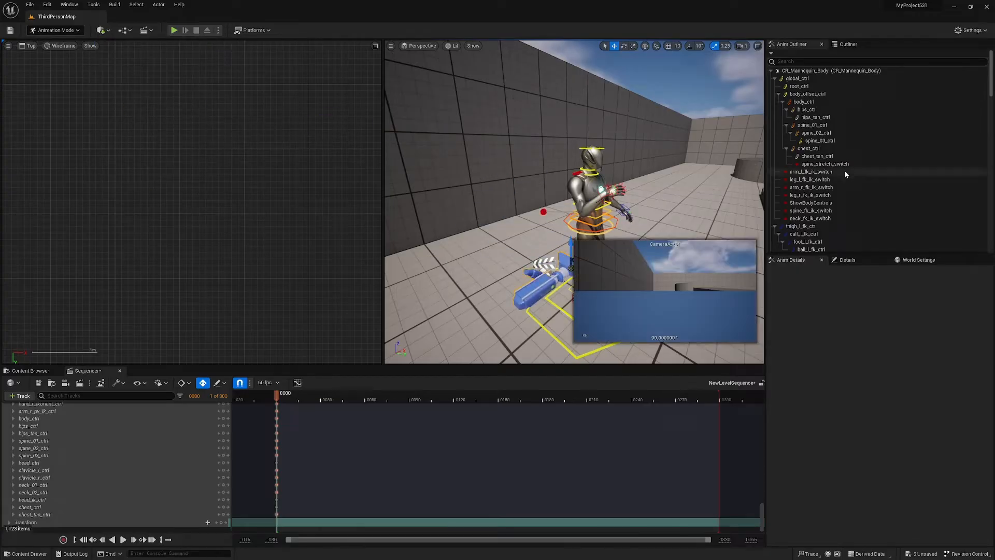
Step: Attach CameraActor to CR_Mannequin_Body in the Outliner, using the head bone as the attachment point
click(848, 44)
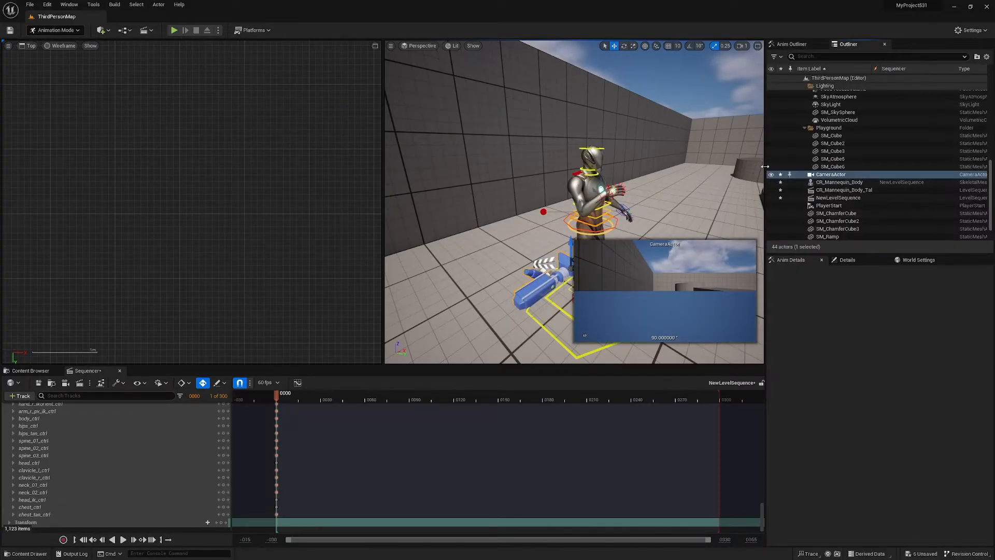
right_drag(746, 220, 795, 241)
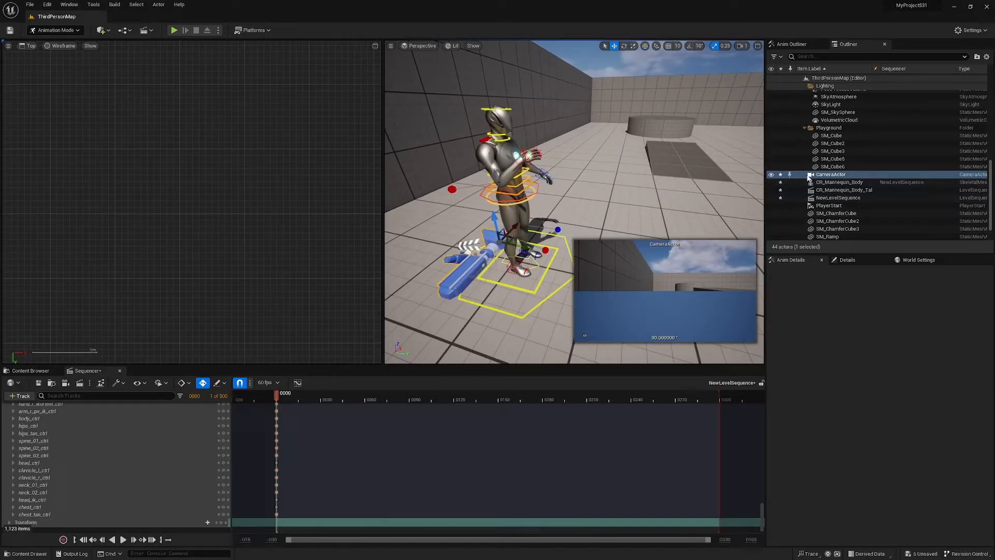
drag(832, 176, 831, 185)
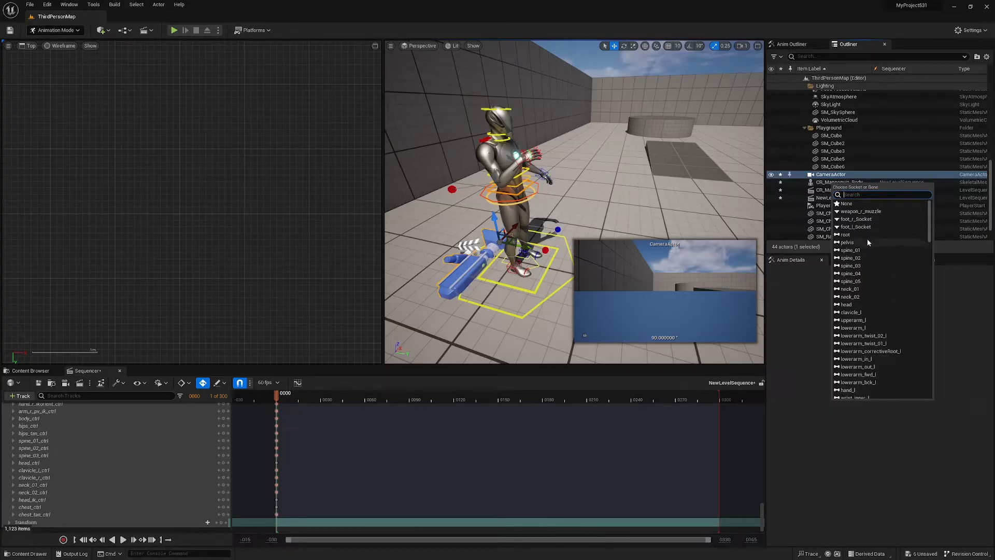
click(854, 305)
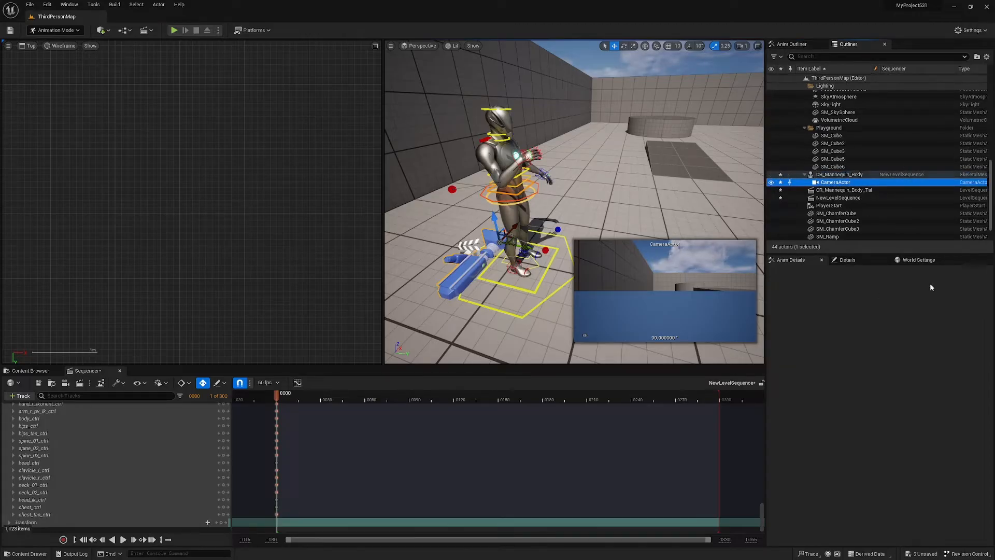
Step: Reset the location and rotation of CameraActor to zero in its details
click(847, 260)
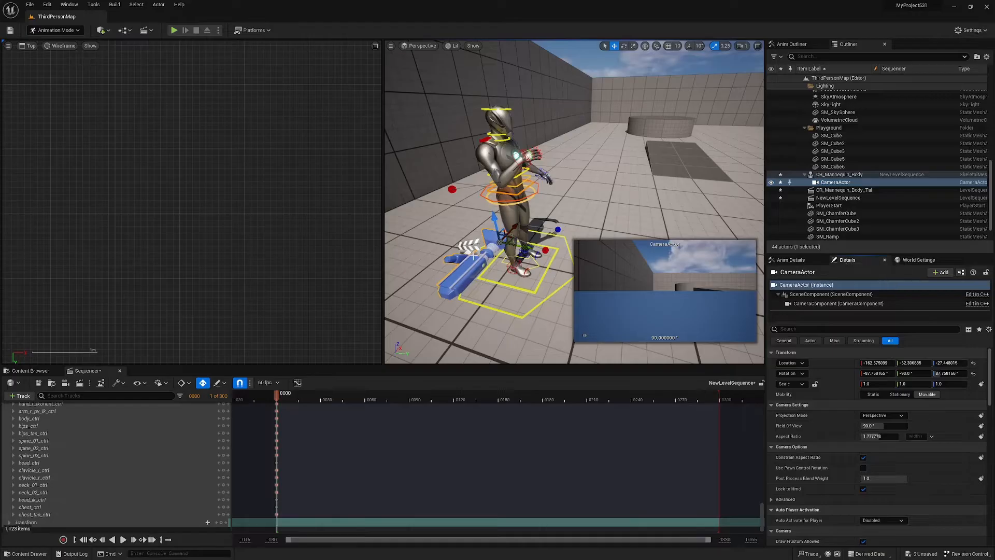
click(974, 363)
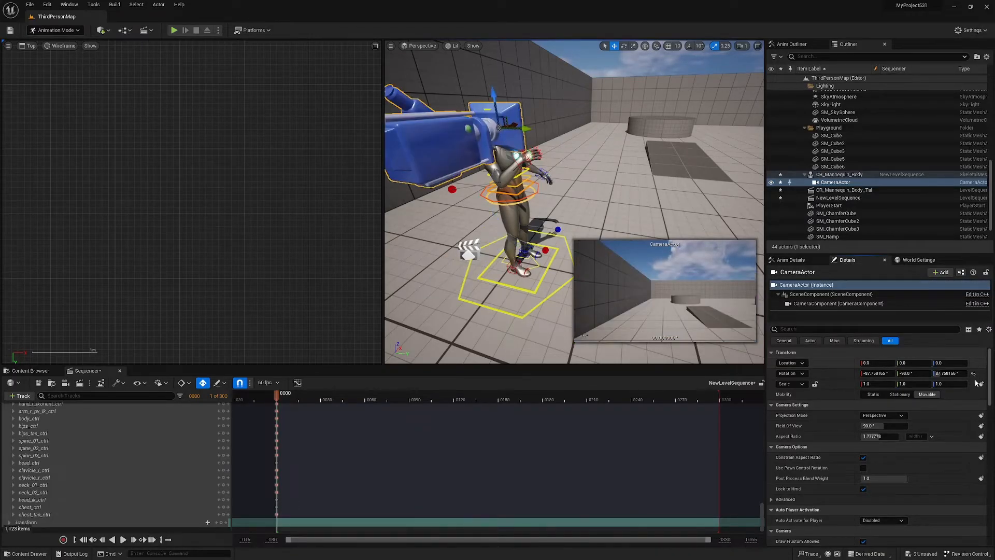
click(973, 373)
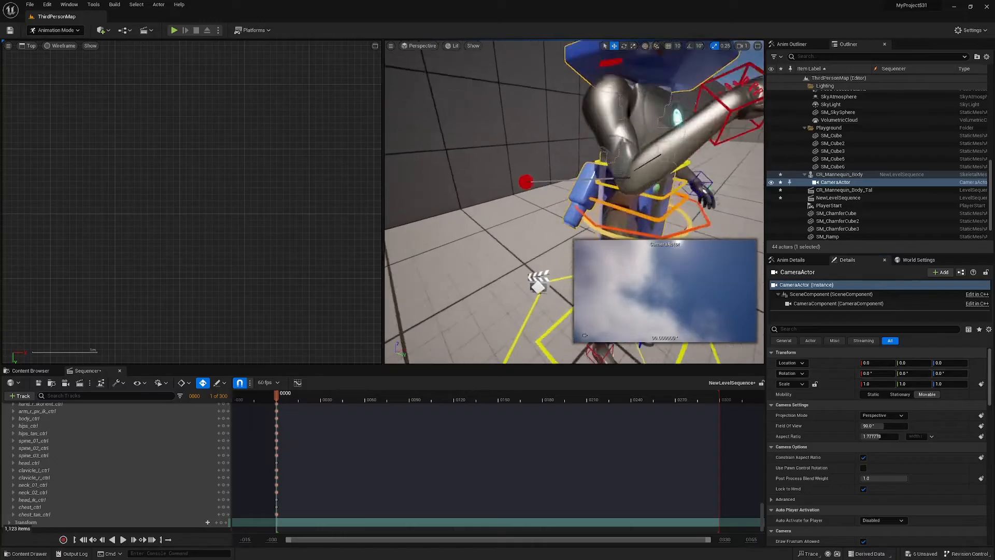
Step: Enable 10° rotation snapping and rotate CameraActor to about -90°, 0°, 90° so it faces forward from the head
mouse_move(524, 152)
right_down()
mouse_move(564, 143)
mouse_move(524, 152)
right_up()
right_drag(599, 150, 616, 151)
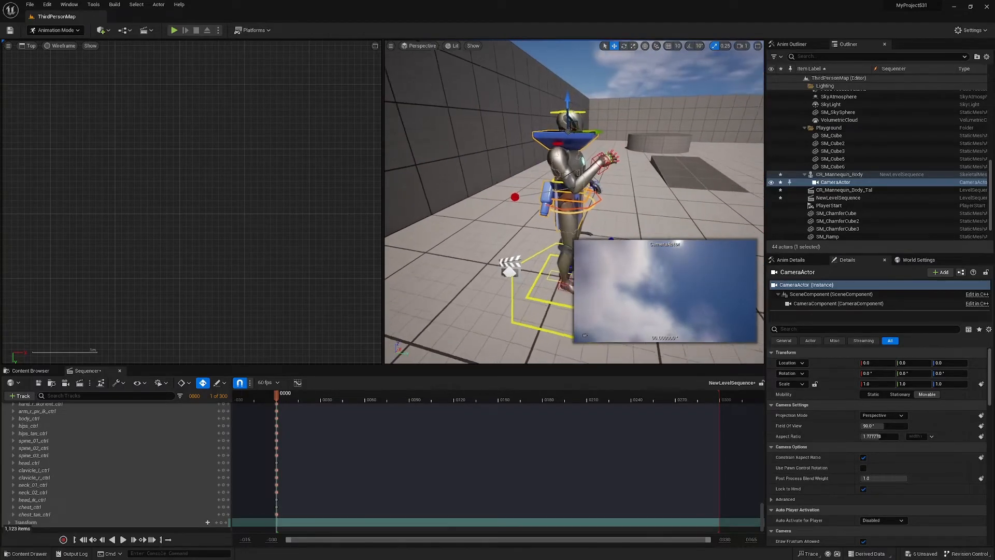
key(e)
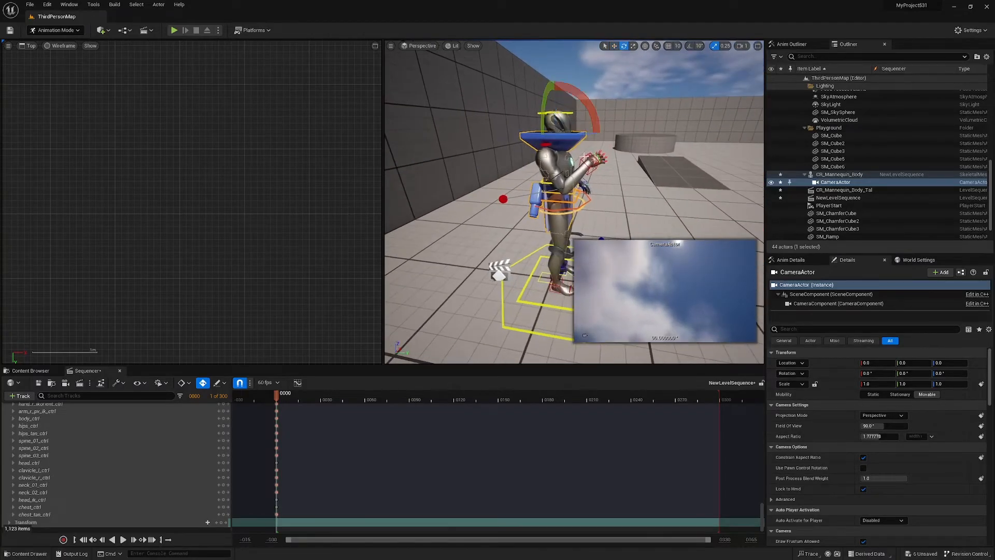
click(691, 46)
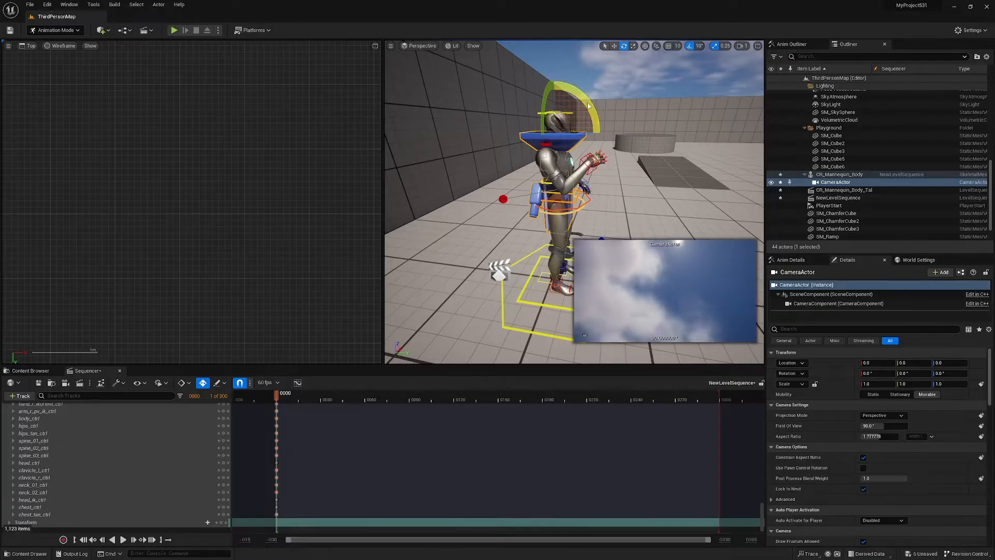
drag(583, 110, 600, 133)
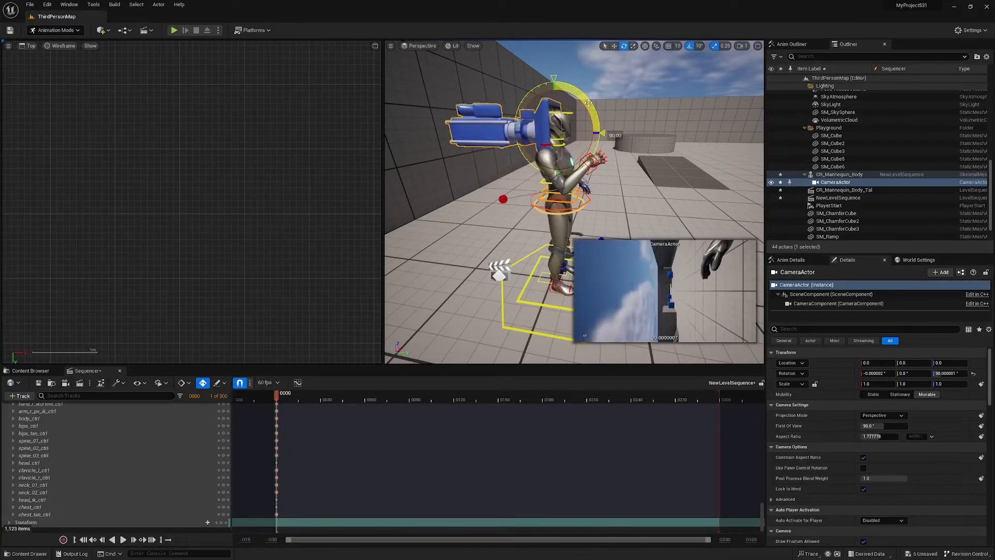
drag(542, 106, 545, 156)
Step: Maximize the perspective view and set the CameraActor location to X 8 and Y 12
right_drag(545, 156, 458, 155)
key(d)
scroll(537, 153, down, 1)
key(w)
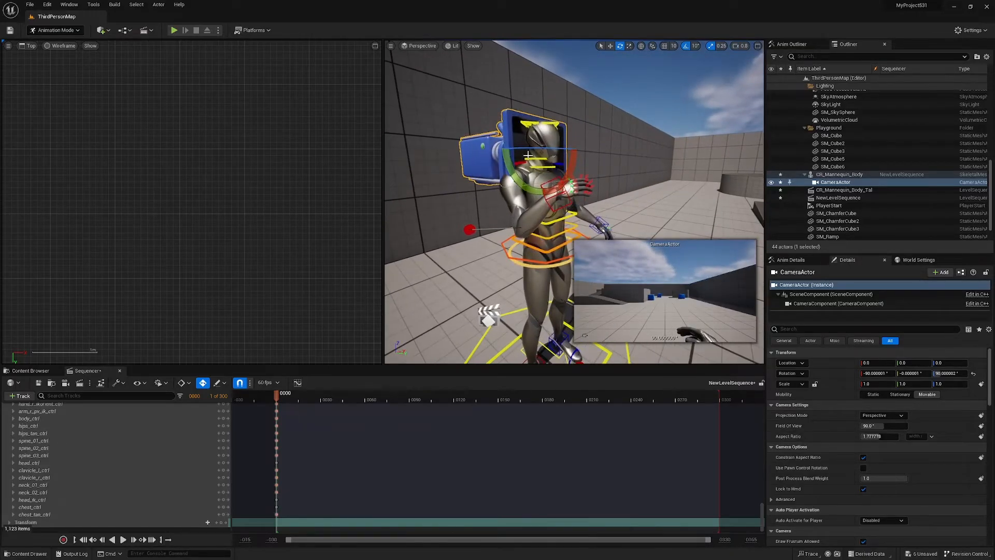
click(758, 47)
mouse_move(558, 198)
right_down()
mouse_move(554, 178)
mouse_move(562, 193)
right_up()
key(s)
key(a)
key(w)
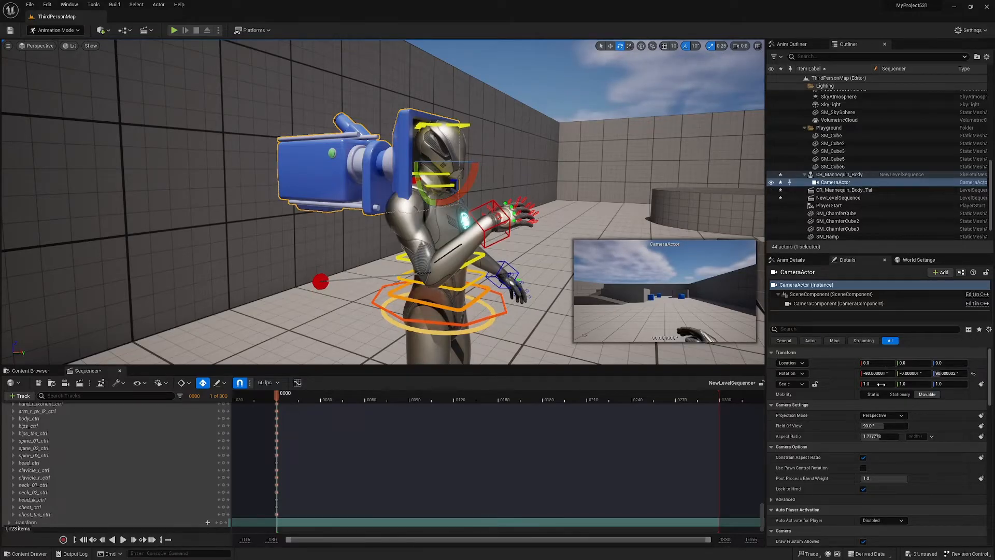
click(879, 363)
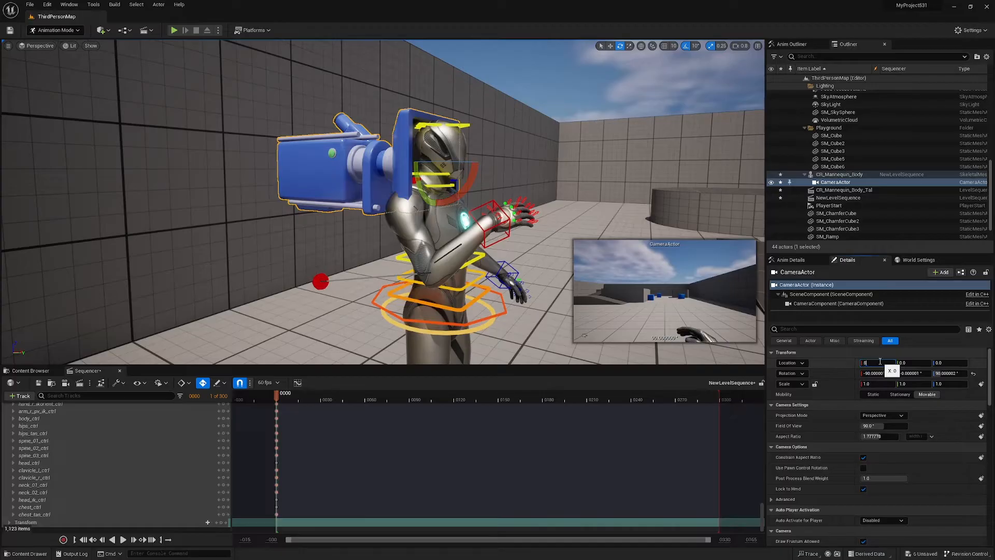
key(Return)
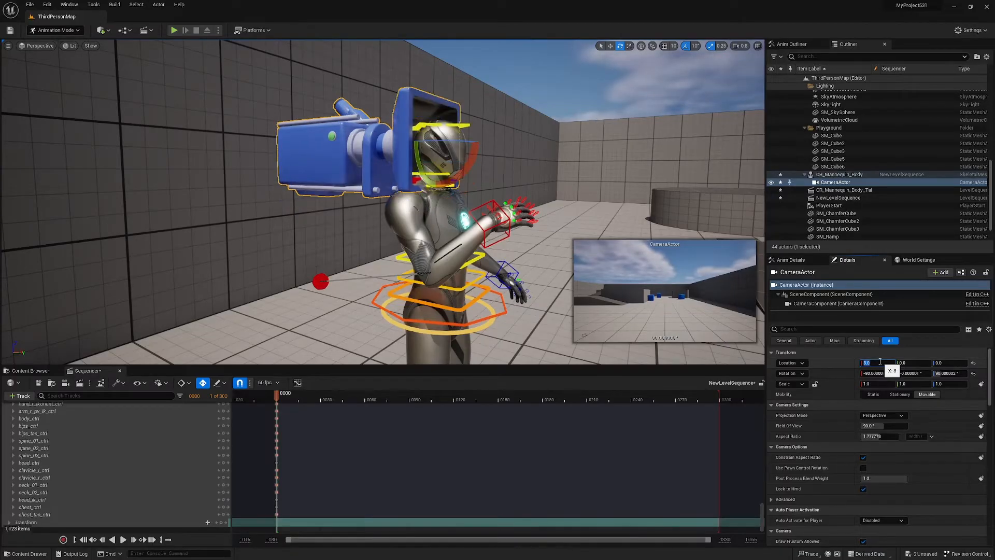
click(912, 363)
key(Return)
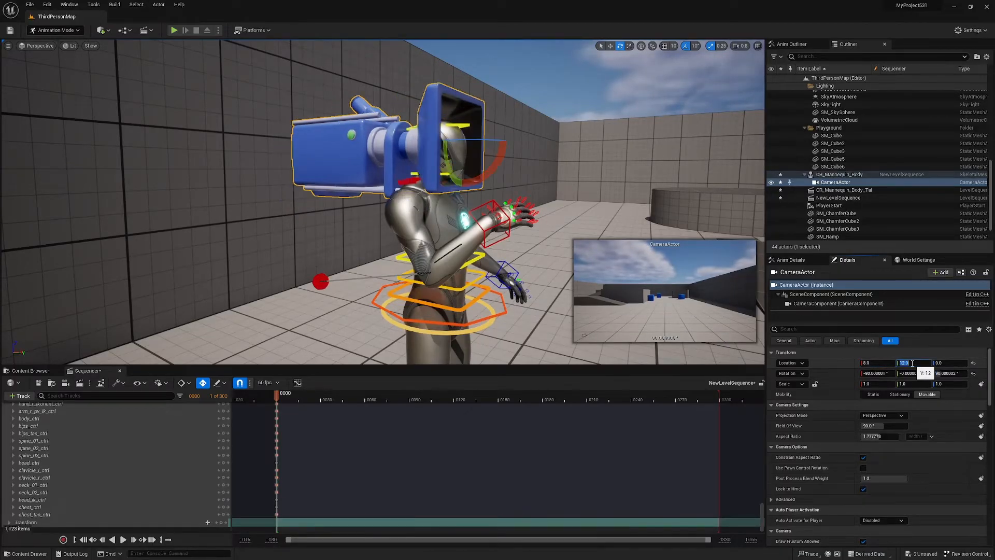
Step: Restore the two-pane layout and switch the Top wireframe pane to the CameraActor view
key(w)
right_drag(572, 183, 531, 199)
key(d)
key(w)
scroll(481, 175, down, 2)
key(a)
key(s)
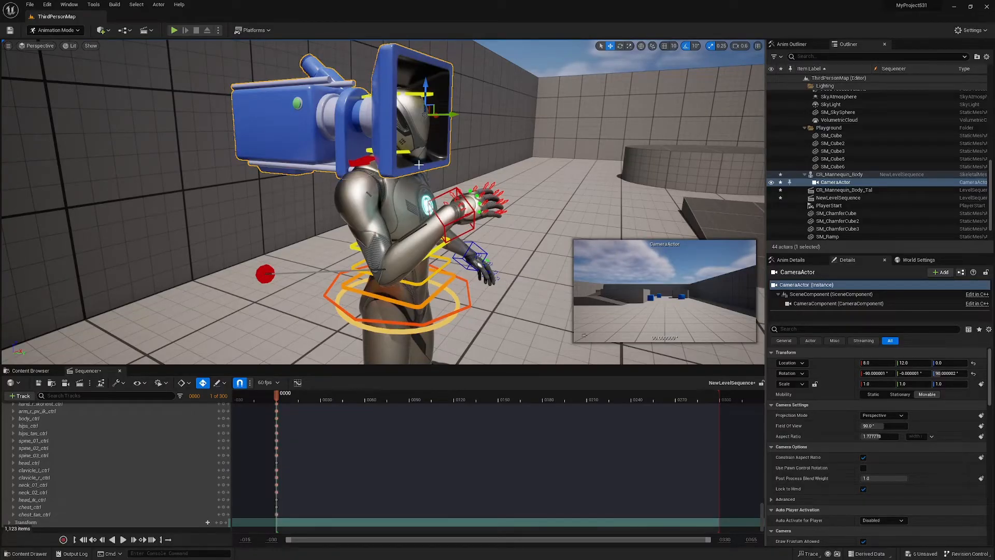
right_drag(440, 163, 435, 160)
click(757, 47)
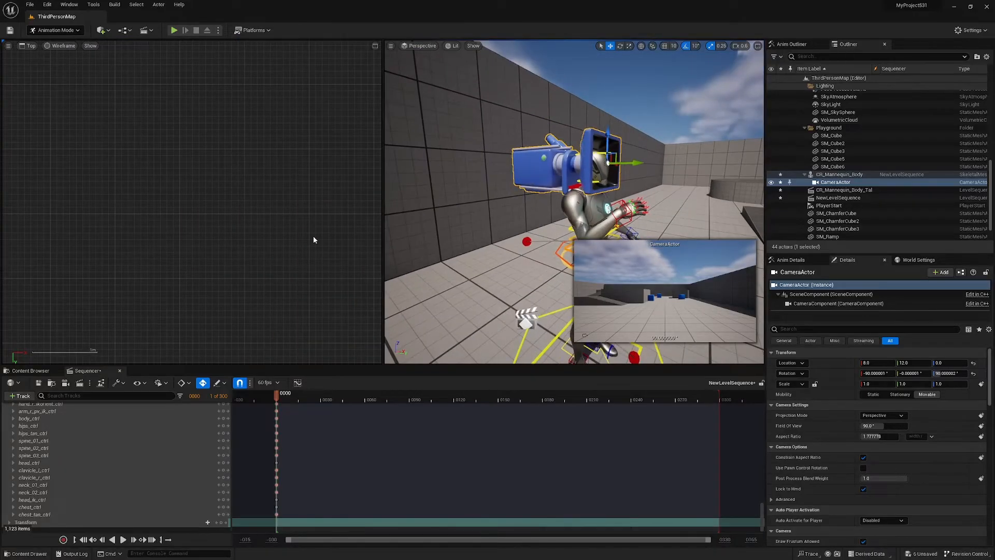
click(29, 46)
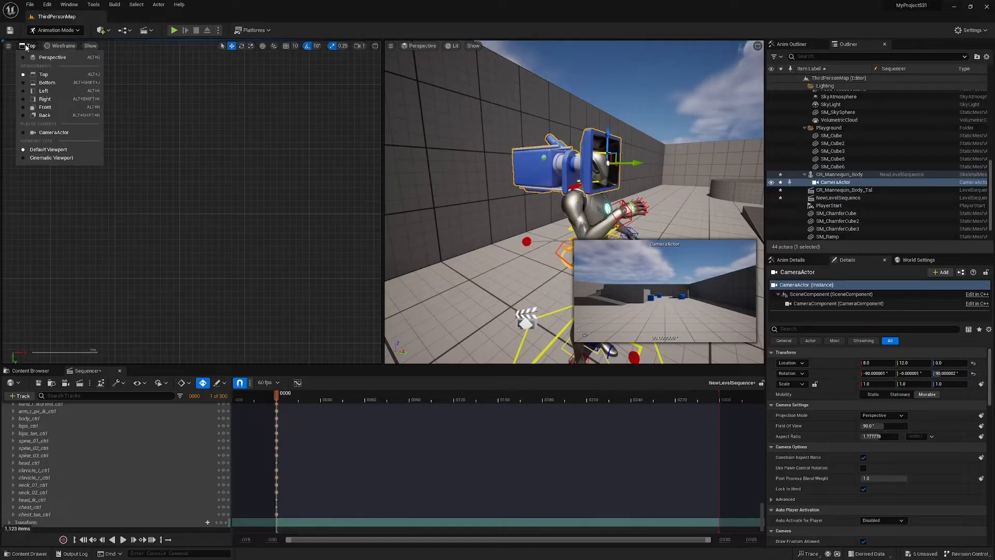
click(49, 133)
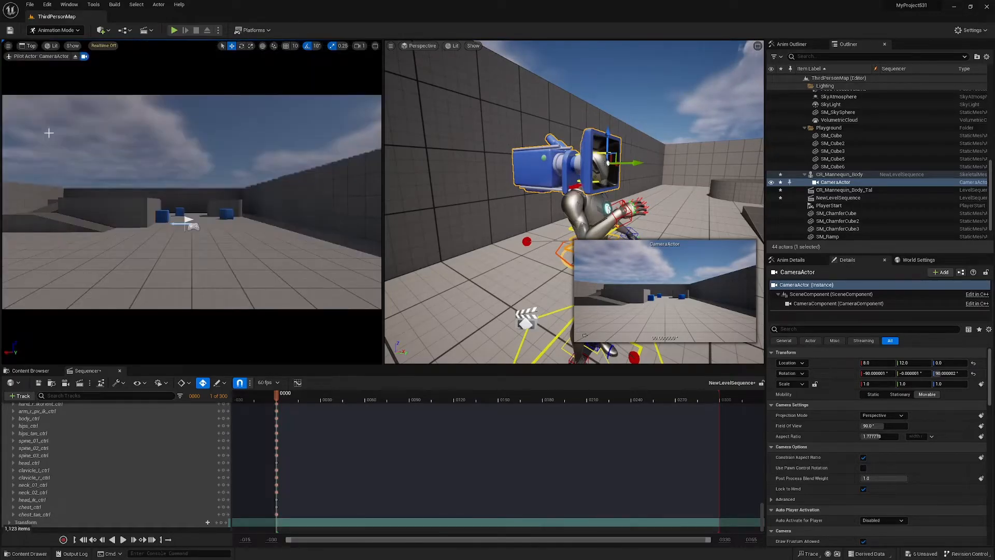
Step: Turn on realtime for the camera pane and raise the right hand IK control into the camera's view
click(104, 47)
key(w)
right_drag(514, 226, 493, 230)
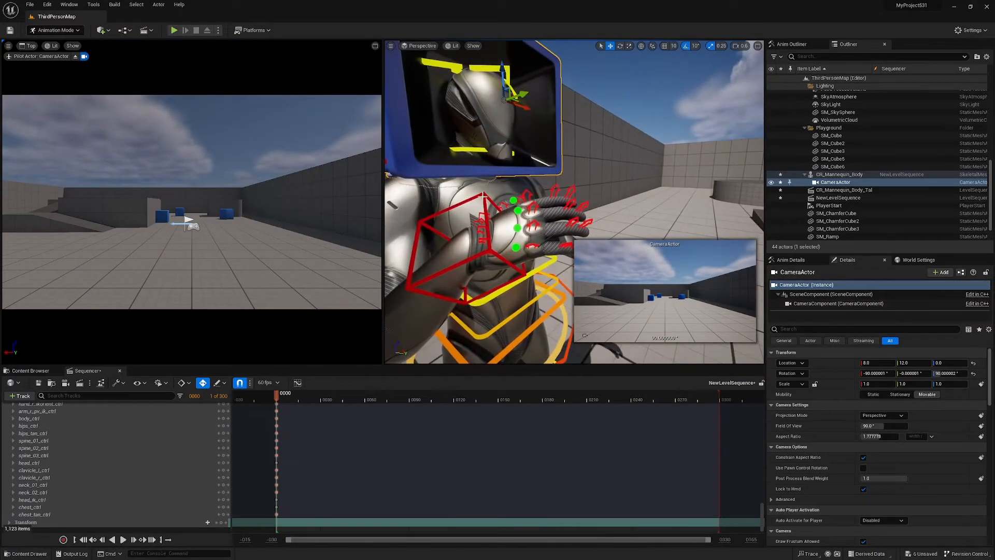
click(496, 208)
drag(473, 226, 501, 130)
Step: Move the left hand IK control up and forward until the hand is in front of the head camera
key(s)
right_drag(511, 200, 489, 203)
key(d)
click(566, 227)
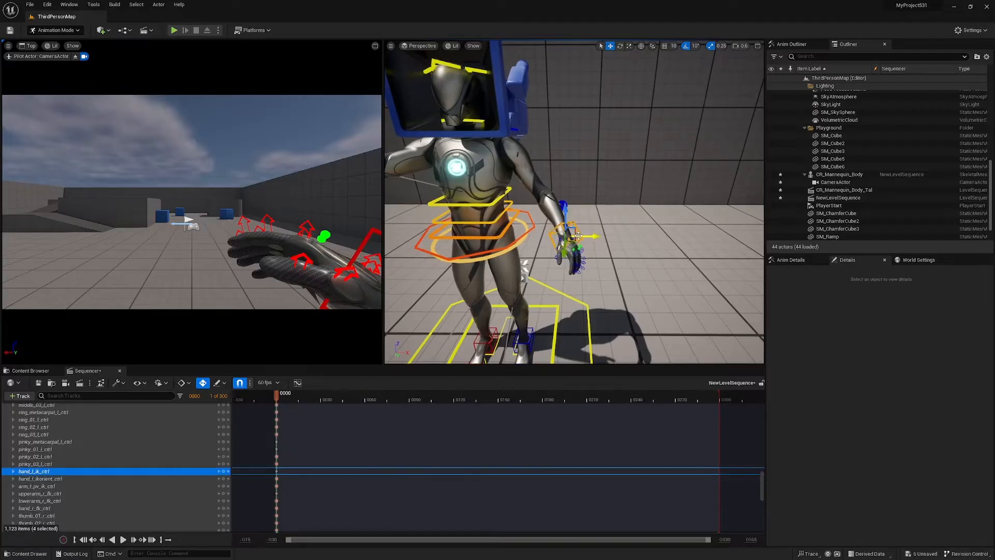
drag(567, 227, 481, 95)
key(a)
key(s)
right_drag(473, 120, 495, 126)
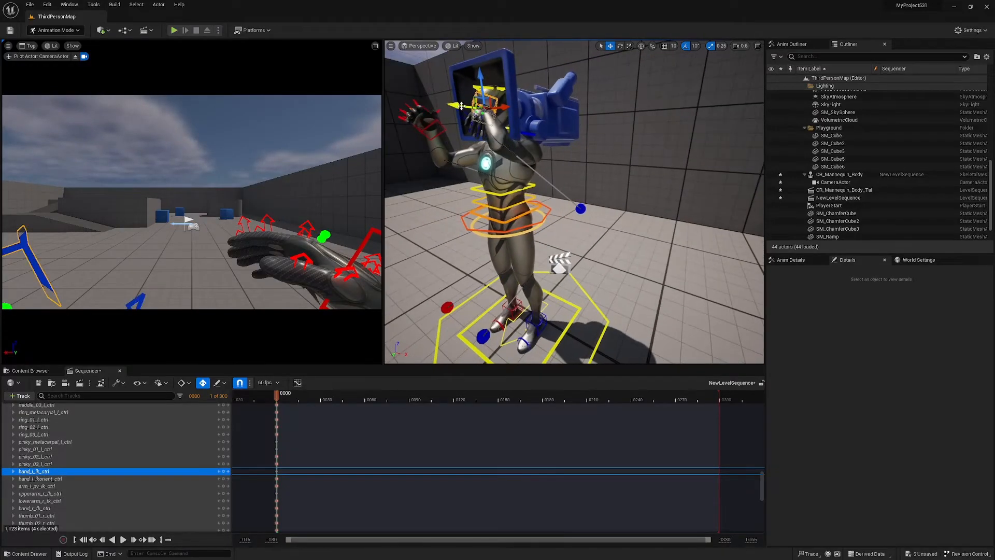
drag(457, 105, 476, 165)
Step: Using local axes without rotation snapping, rotate the left hand IK control and shift it outward to the left side of the camera's view
key(e)
key(a)
right_drag(477, 165, 539, 178)
key(w)
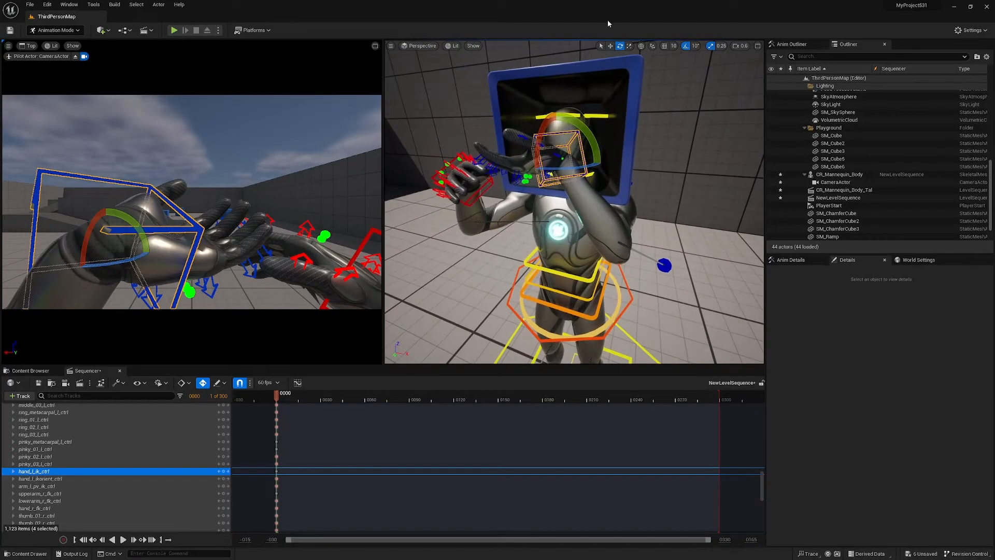
click(641, 48)
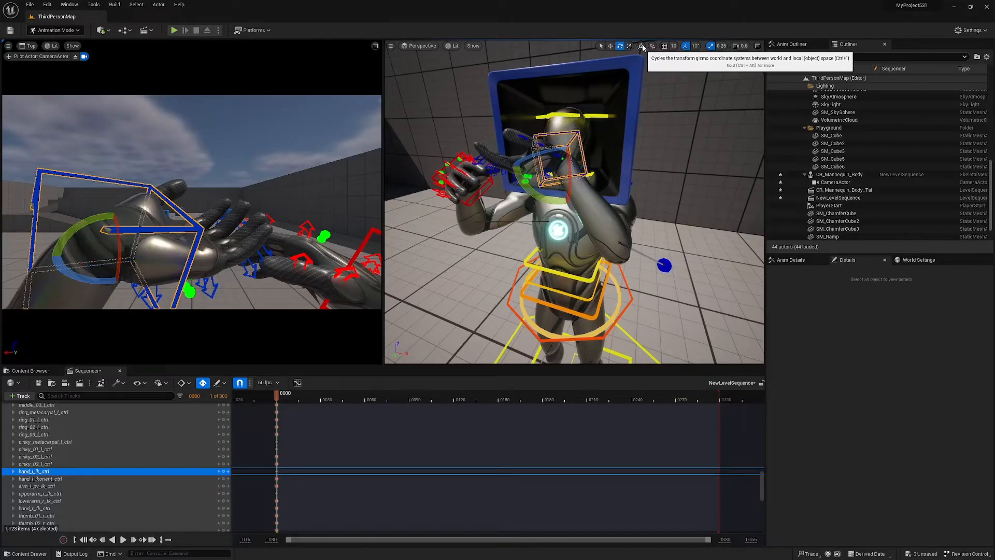
mouse_move(546, 162)
mouse_down()
mouse_move(607, 174)
mouse_move(555, 167)
mouse_up()
click(685, 47)
drag(541, 154, 577, 208)
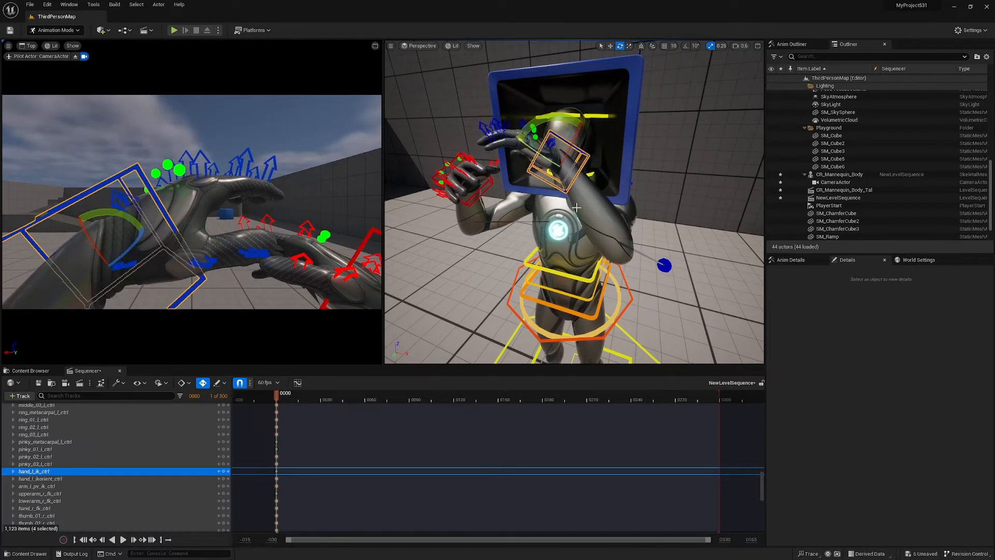
key(w)
drag(577, 163, 629, 208)
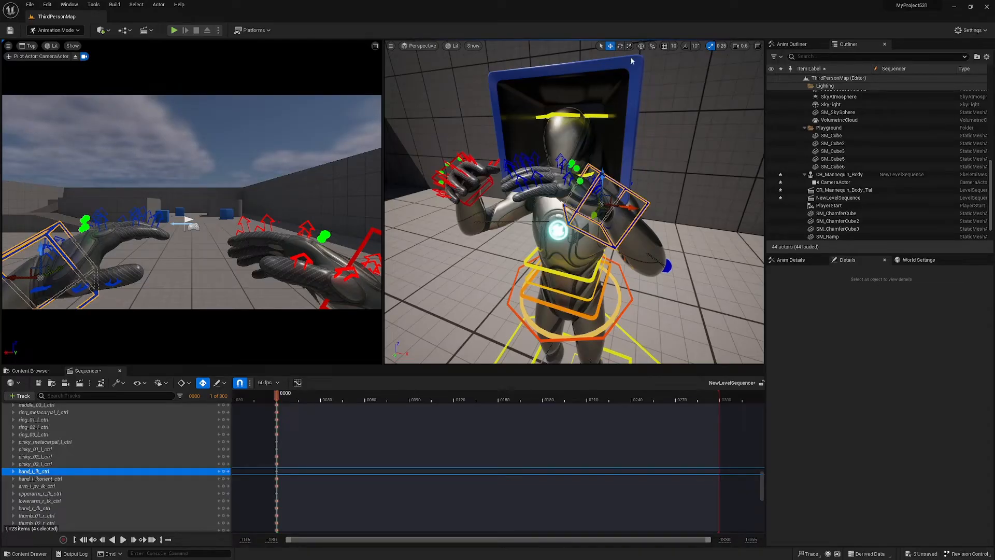
Step: Rotate the right hand IK control so the fingers angle upward and move the hand forward, away from the head
right_drag(618, 208, 618, 254)
right_drag(559, 179, 611, 171)
click(542, 162)
right_drag(541, 162, 535, 227)
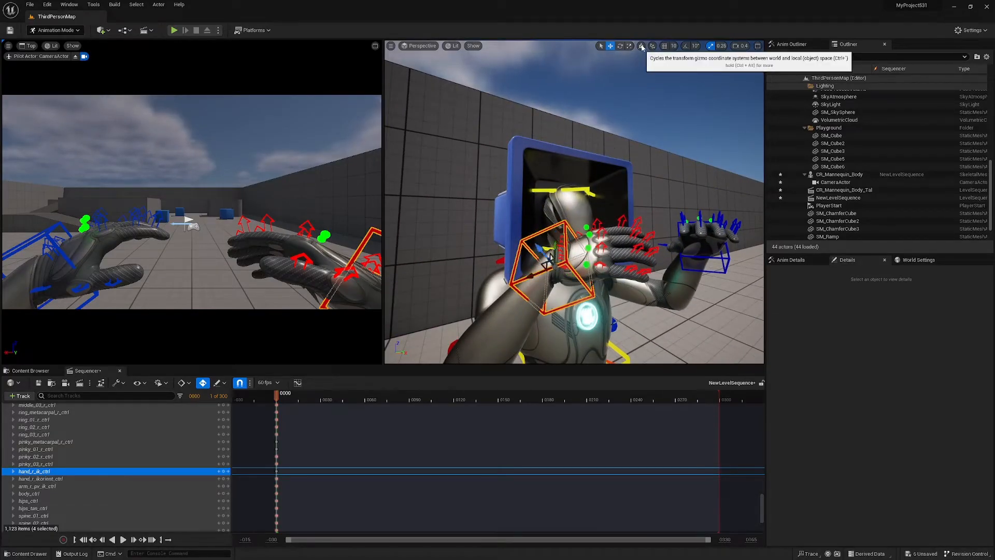
key(e)
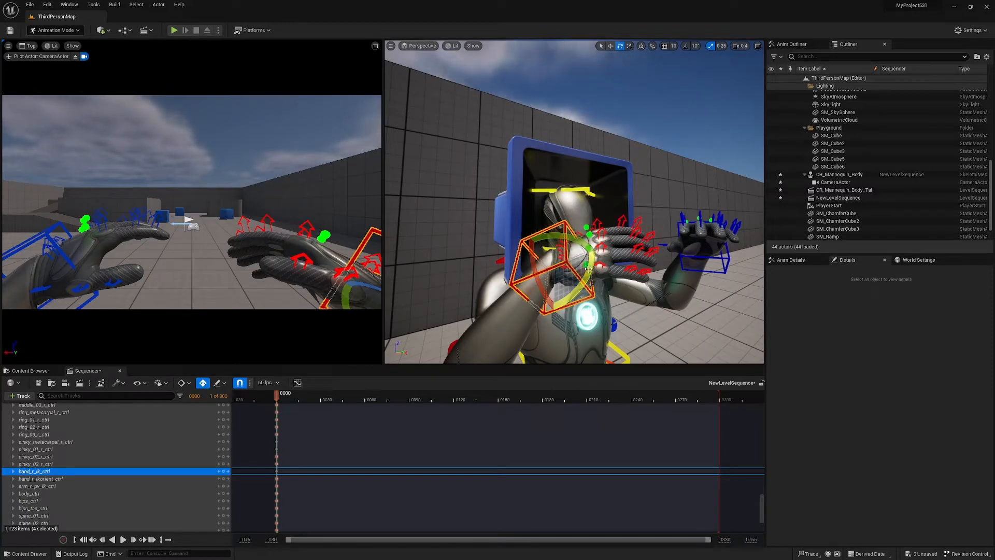
drag(586, 245, 557, 268)
key(w)
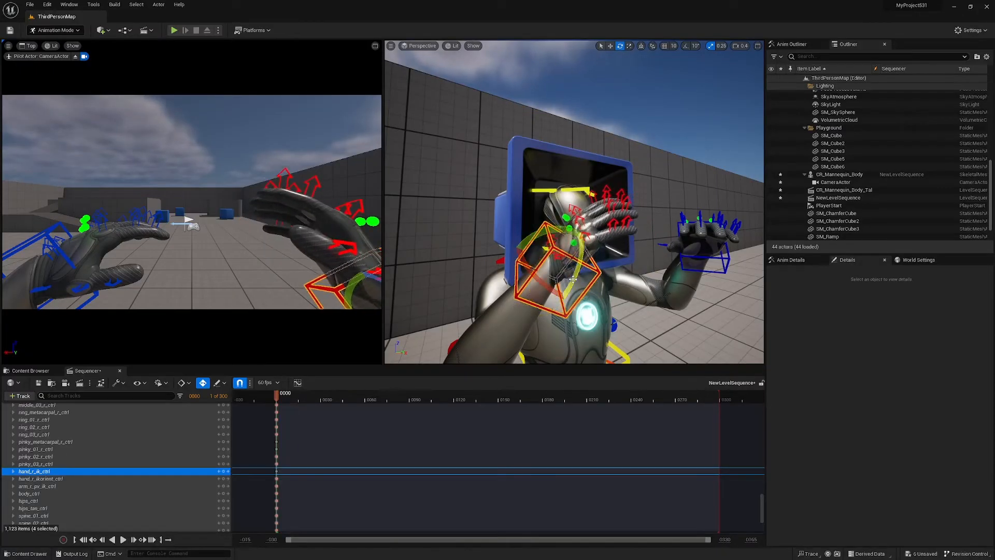
click(641, 46)
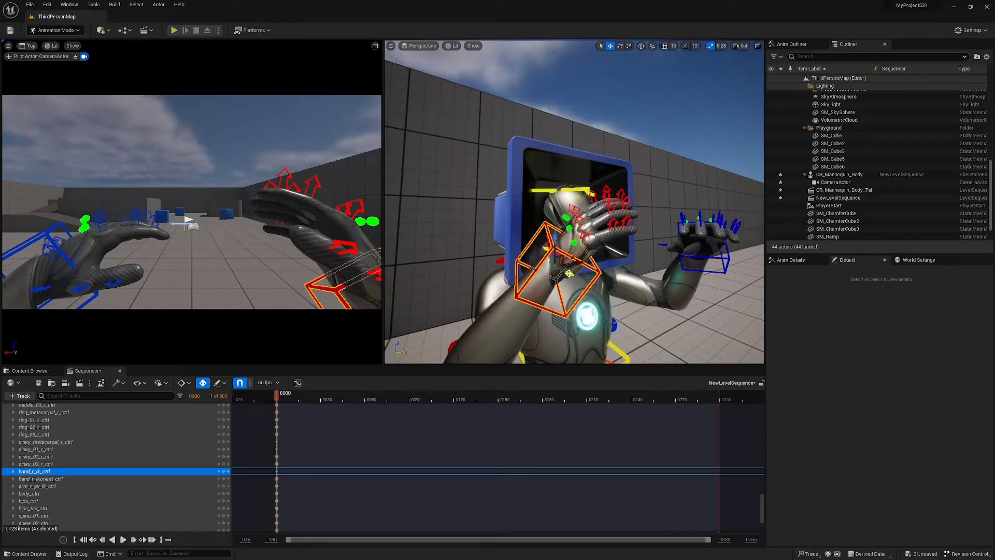
drag(569, 273, 582, 307)
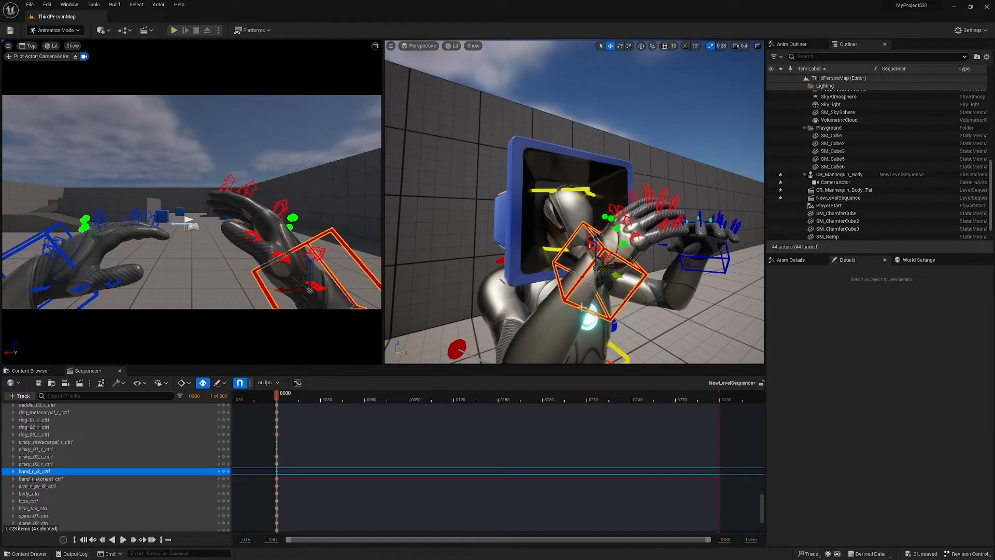
Step: Move the right arm's pole vector control outward and shift the right hand IK control toward the right side of the camera's view
mouse_move(580, 281)
right_down()
mouse_move(510, 306)
mouse_move(560, 277)
mouse_move(596, 277)
right_up()
click(437, 278)
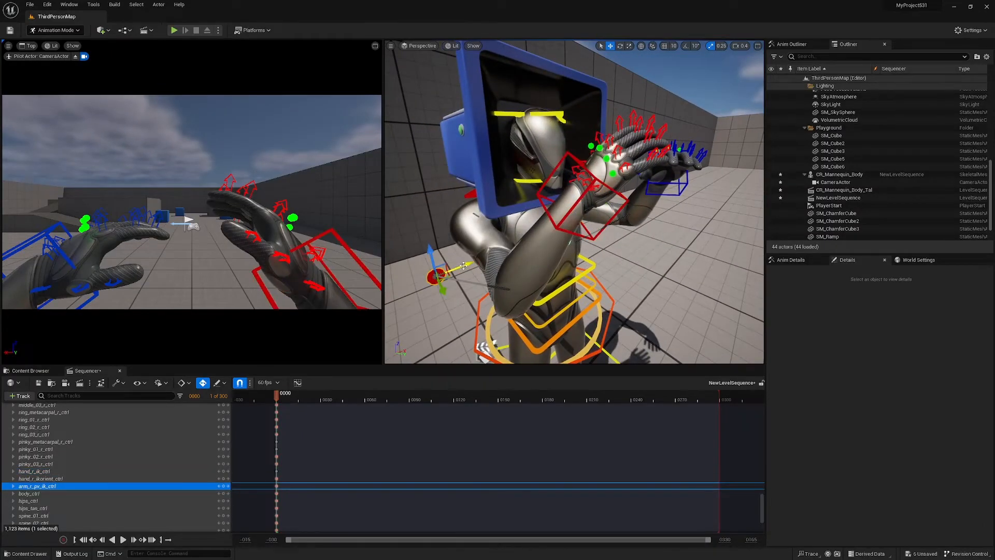
drag(463, 265, 433, 279)
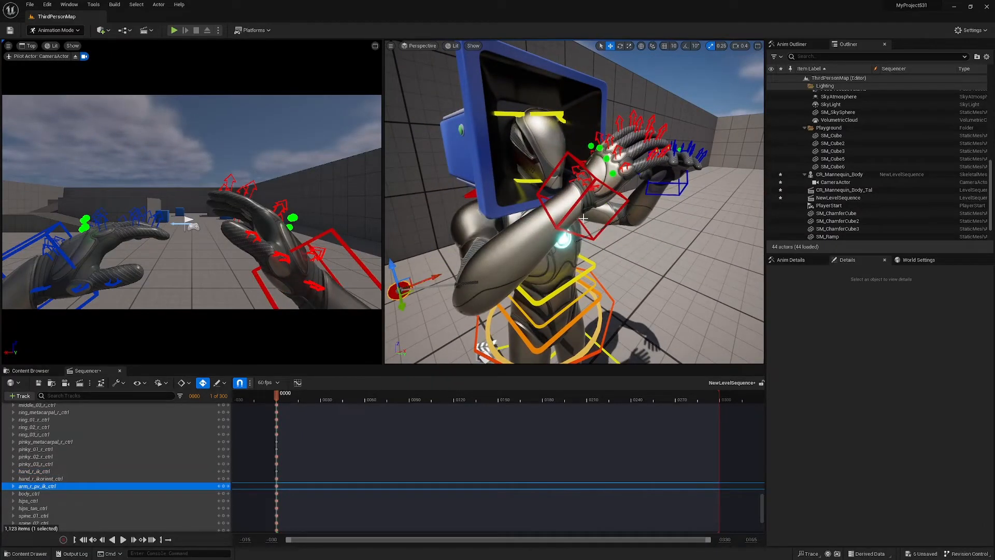
click(594, 180)
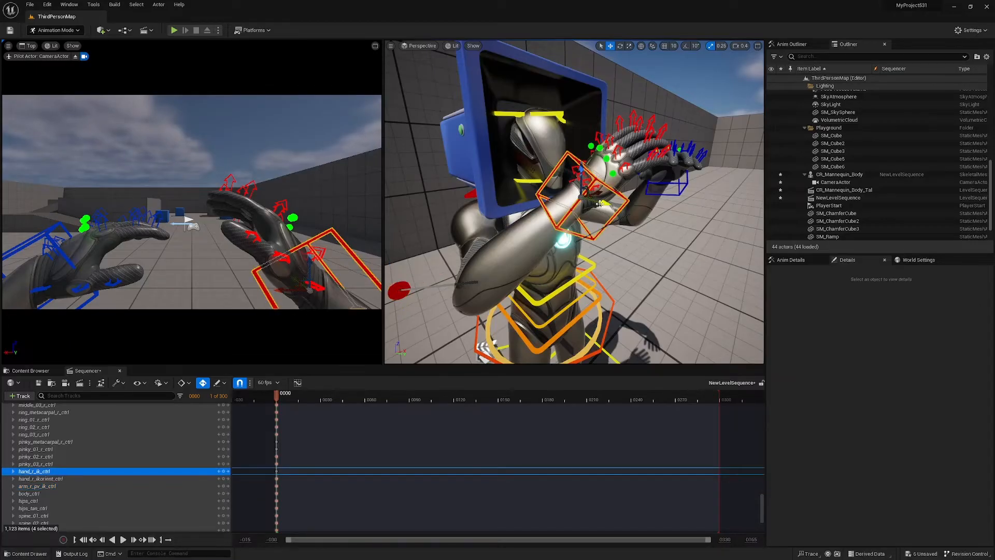
drag(599, 203, 511, 218)
Step: Select the left arm's pole vector control and examine the pose of both arms from the side and behind
alt+drag(652, 195, 631, 195)
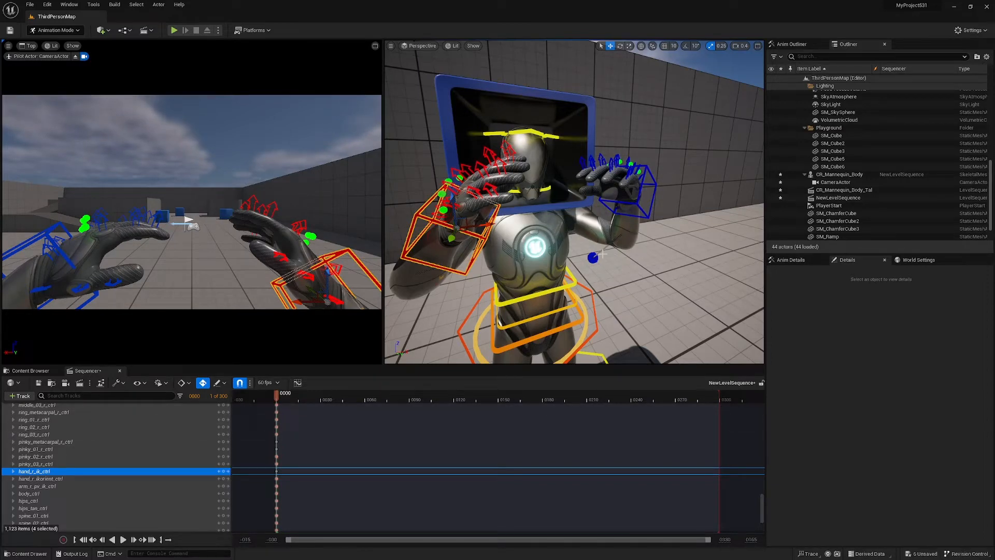
click(594, 260)
alt+drag(594, 260, 692, 258)
alt+drag(661, 216, 728, 209)
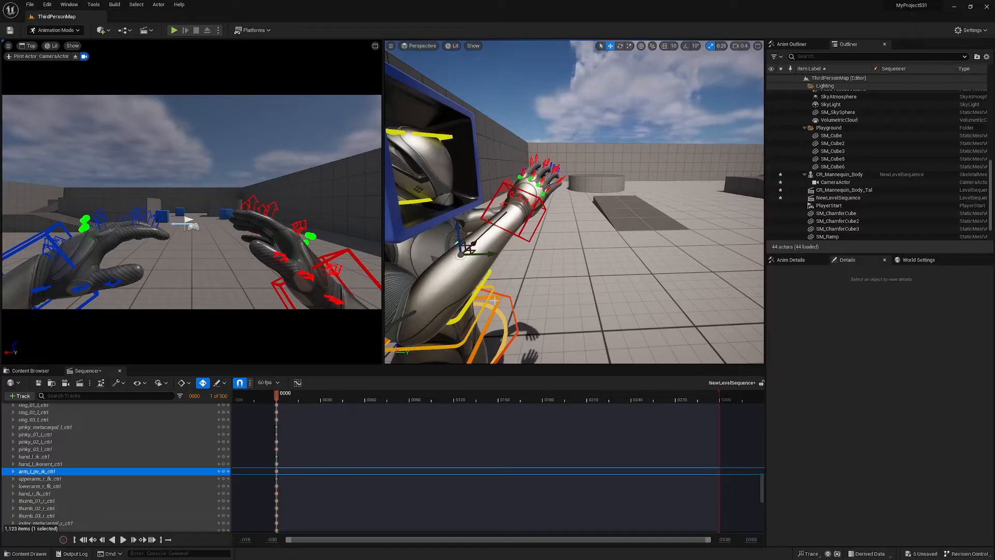
alt+drag(495, 300, 723, 320)
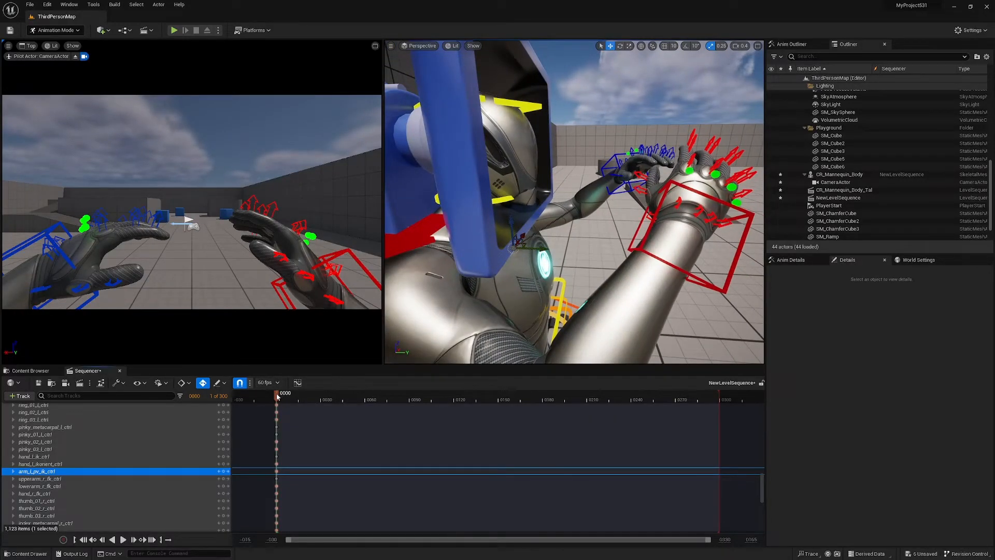
Step: At frame 60, key the right hand IK control shifted slightly outward and up
drag(307, 400, 366, 398)
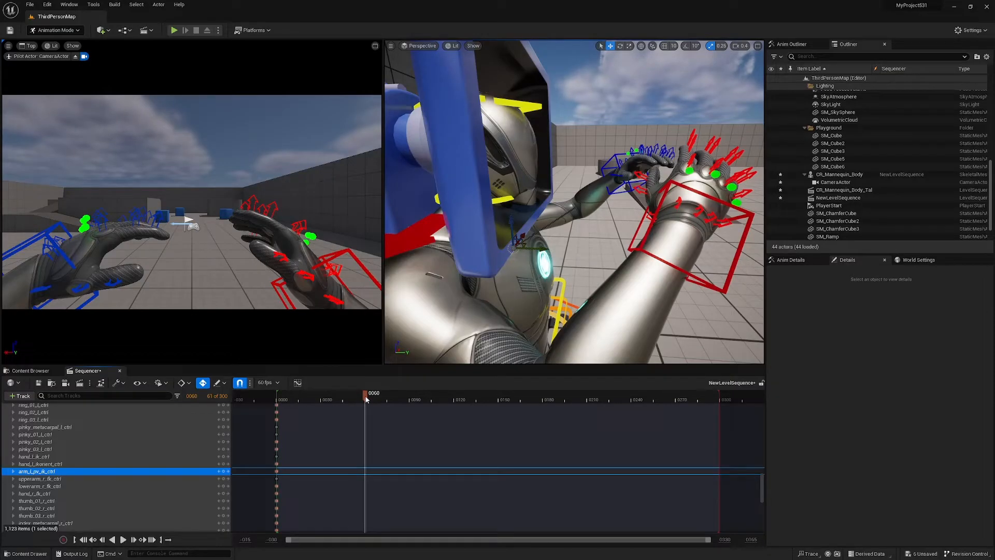
click(749, 225)
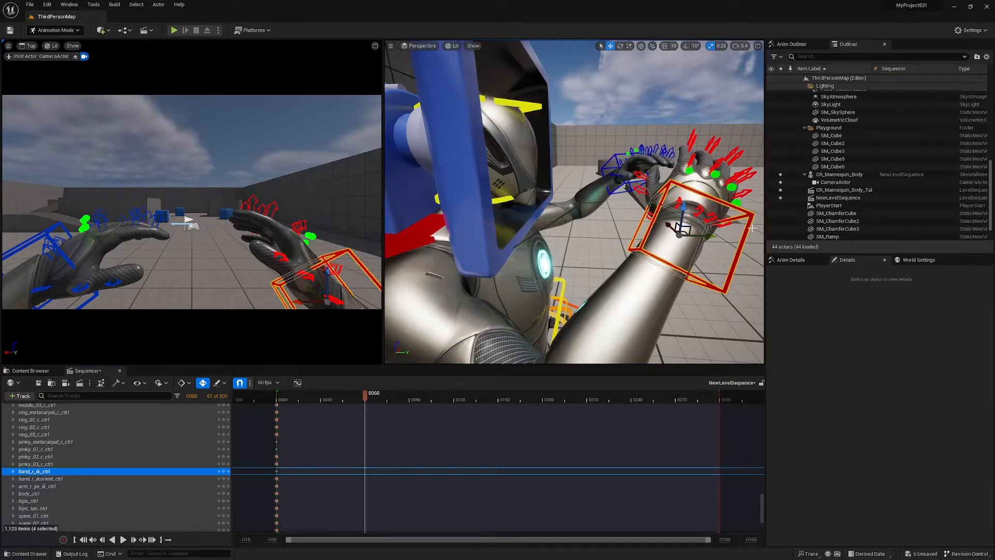
right_drag(727, 242, 774, 269)
key(w)
scroll(761, 267, down, 3)
key(s)
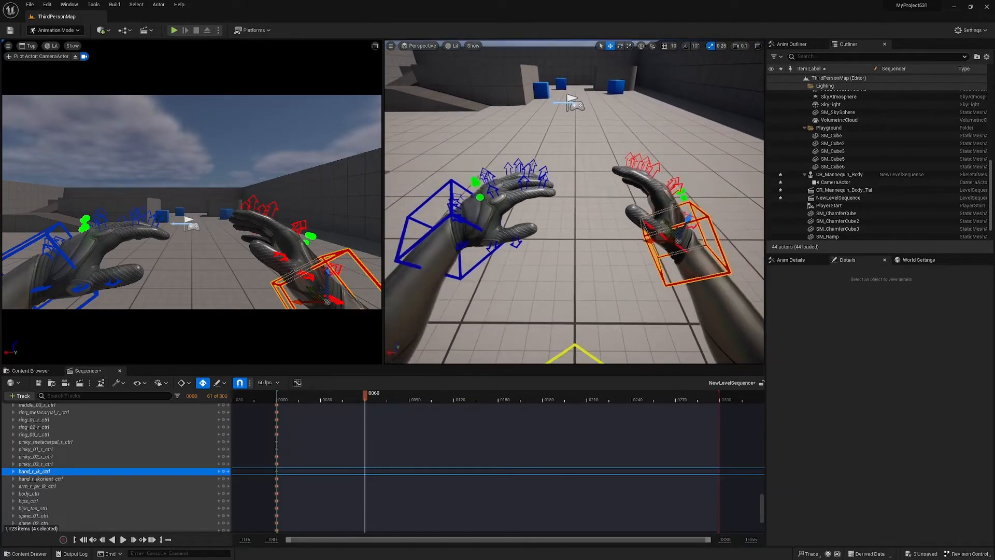
drag(684, 222, 587, 236)
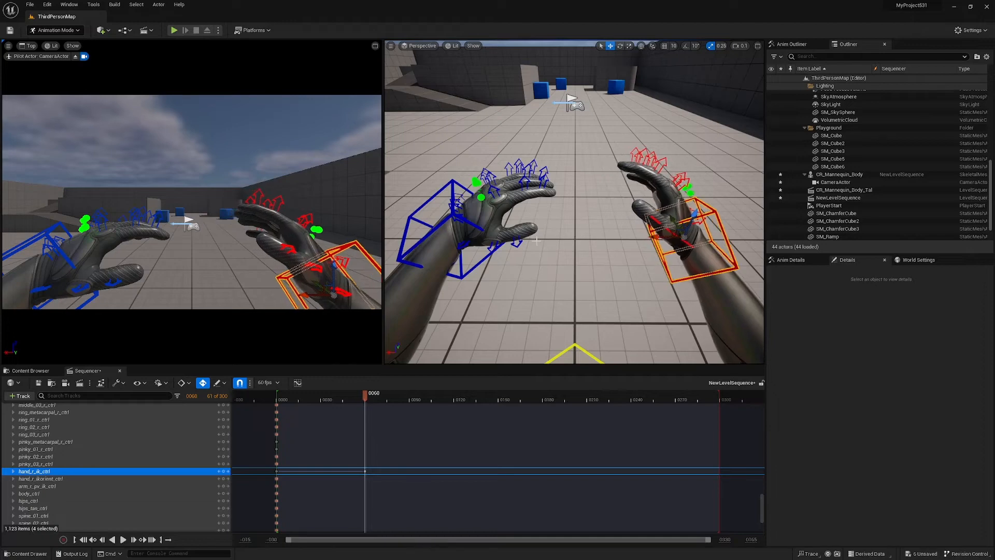
Step: Key the left hand IK control at frame 60, moved slightly outward and up
right_drag(536, 240, 515, 239)
click(468, 200)
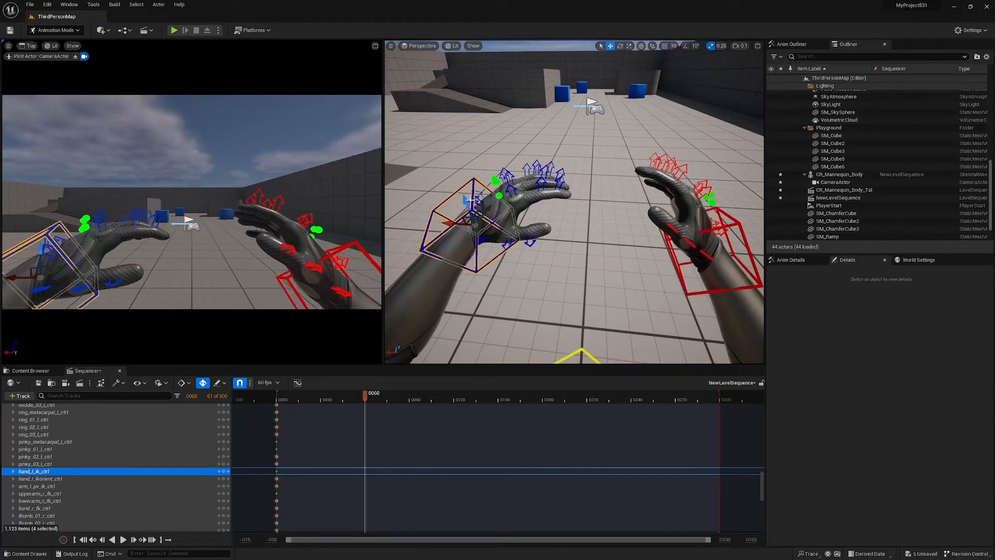
drag(466, 201, 447, 235)
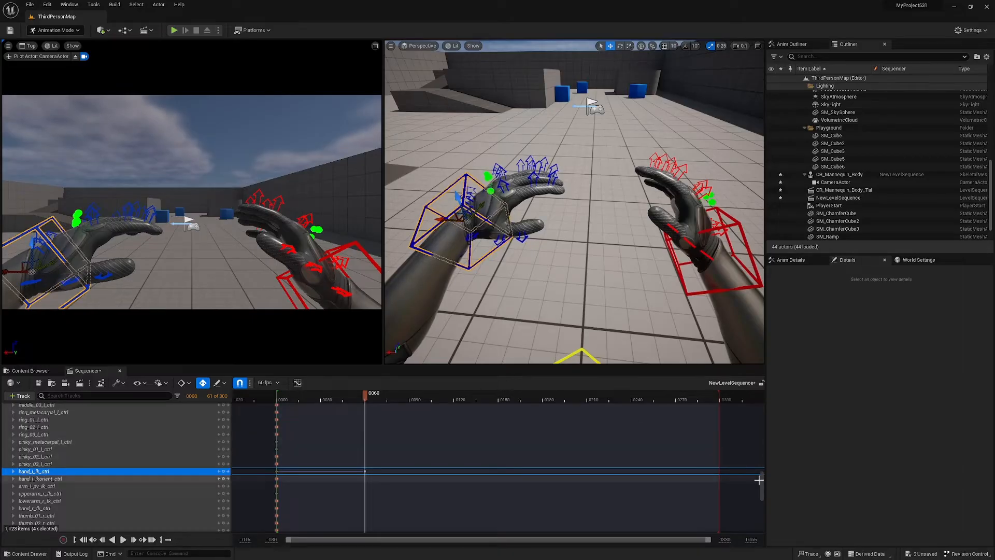
Step: Enlarge the Sequencer area so the key rows of both hand IK controls are visible together
scroll(761, 485, down, 3)
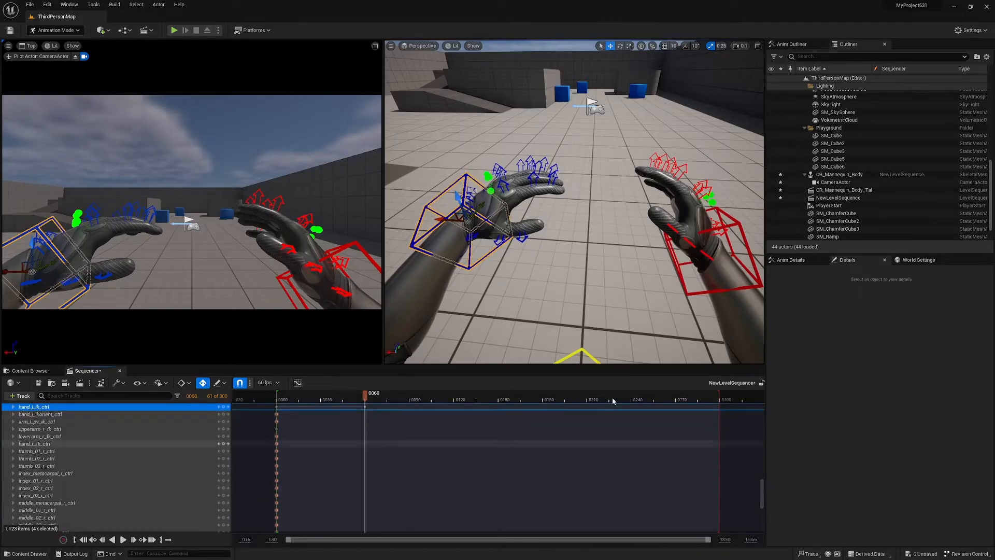
drag(574, 364, 573, 283)
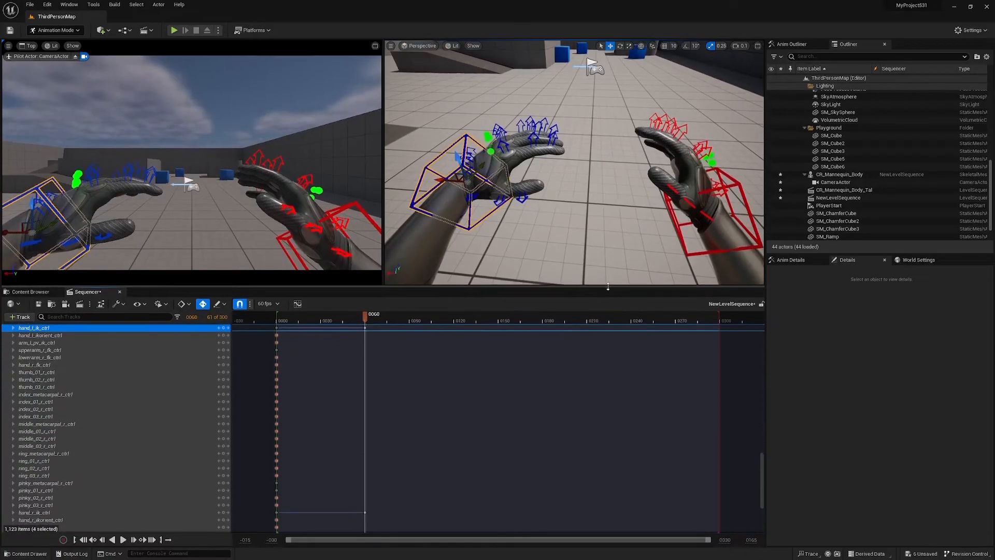
scroll(760, 466, down, 2)
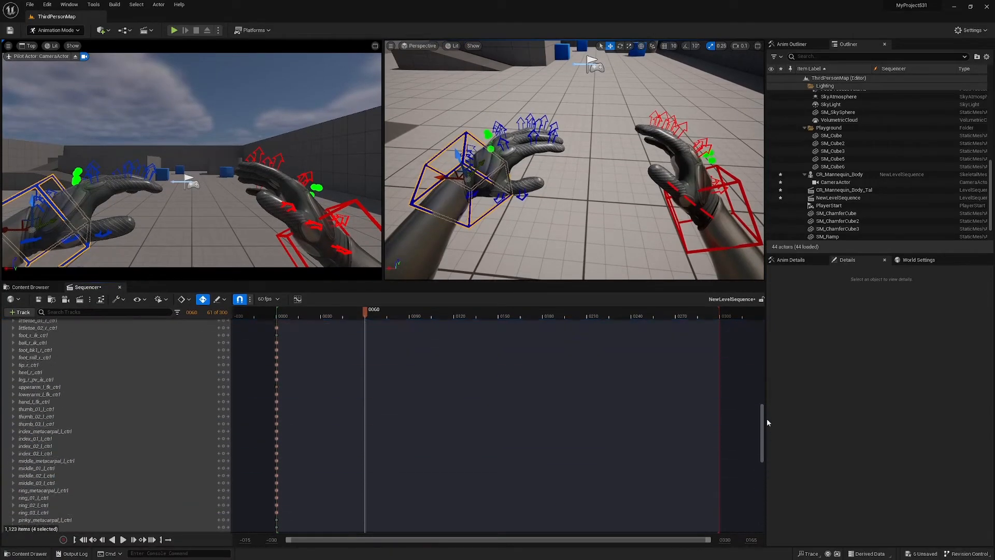
scroll(761, 479, up, 3)
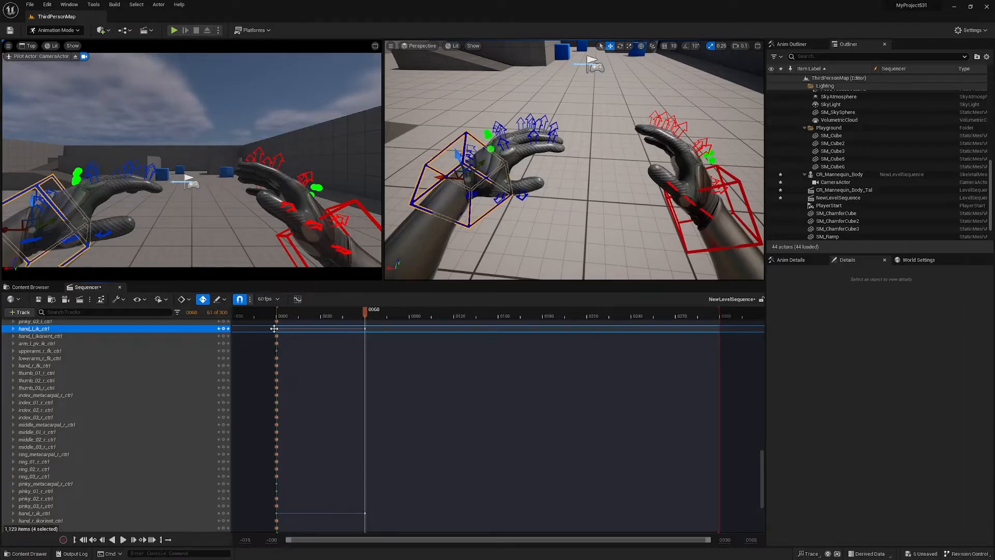
Step: Copy the frame 0 keys of both hand IK controls to frame 120 and scrub briefly to check the motion
key(Up)
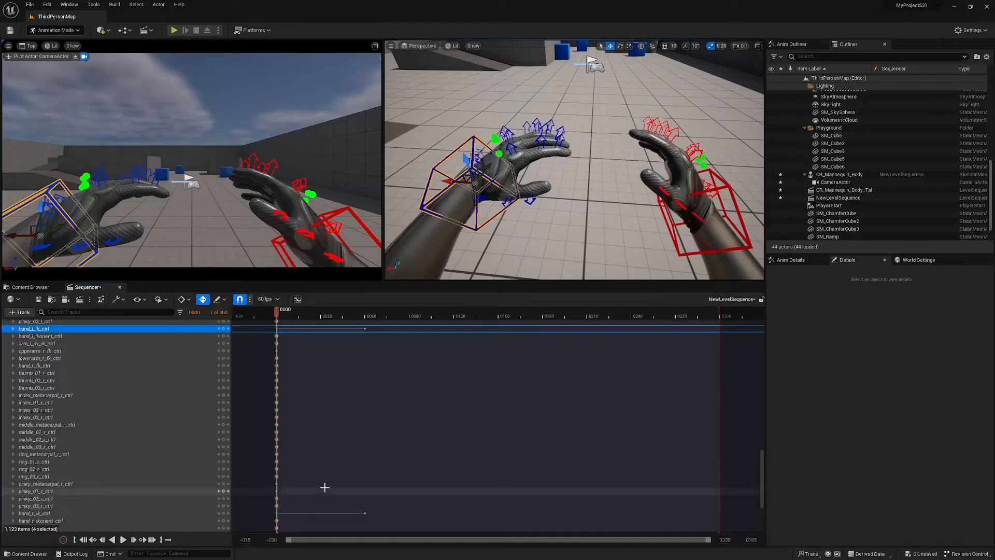
click(455, 316)
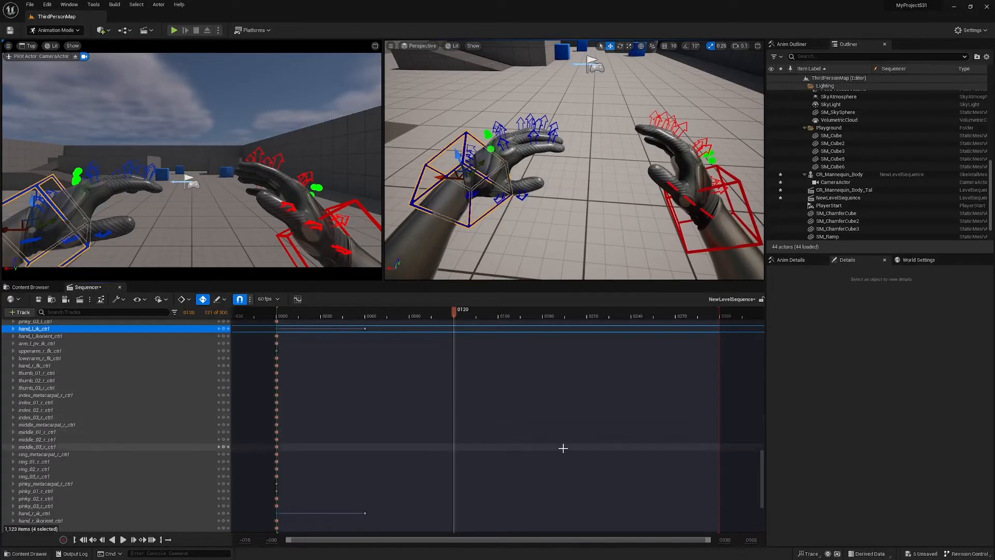
key(ctrl+v)
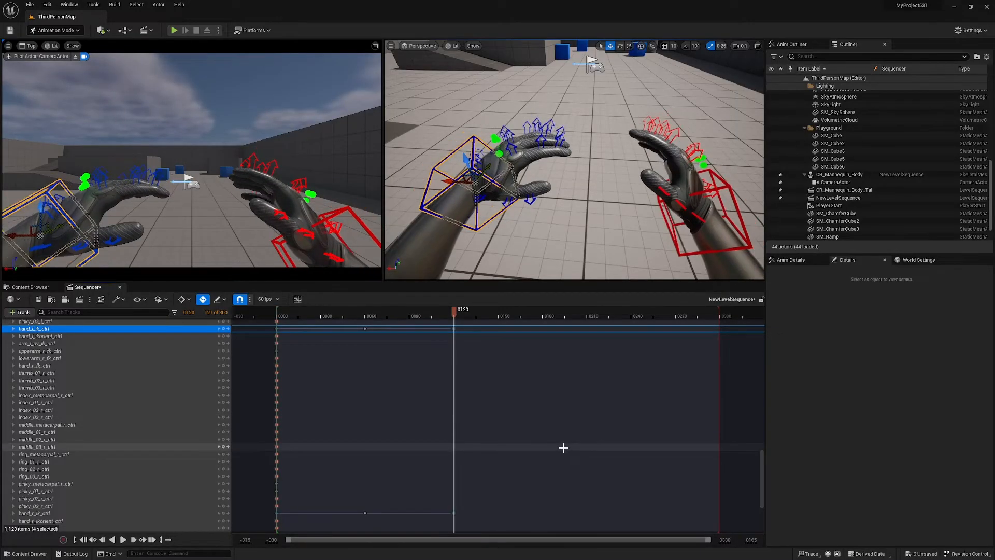
drag(454, 313, 450, 313)
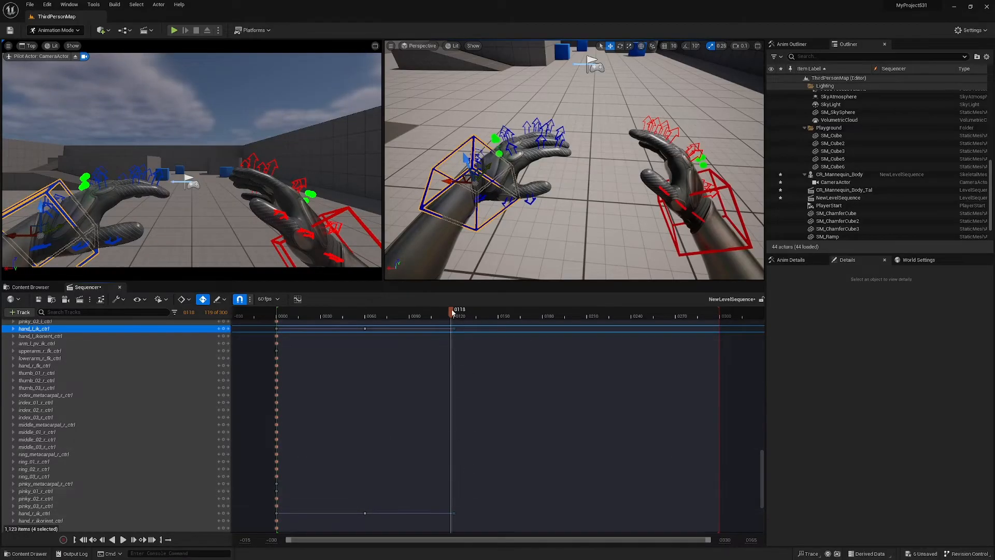
drag(441, 312, 455, 332)
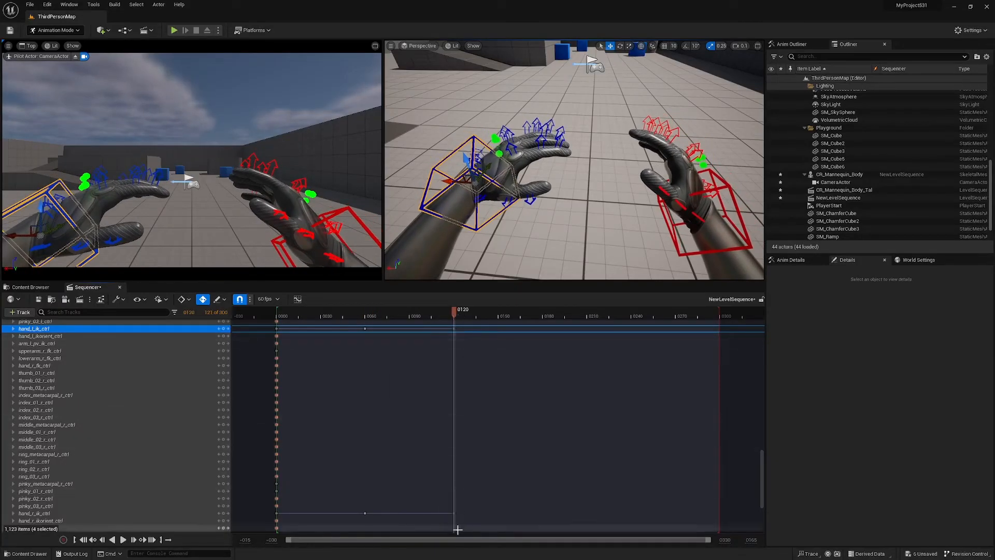
Step: Copy the frame 60 and 120 keys of both hand IK controls to frame 180 and scrub the timeline to check the motion
drag(466, 518, 351, 325)
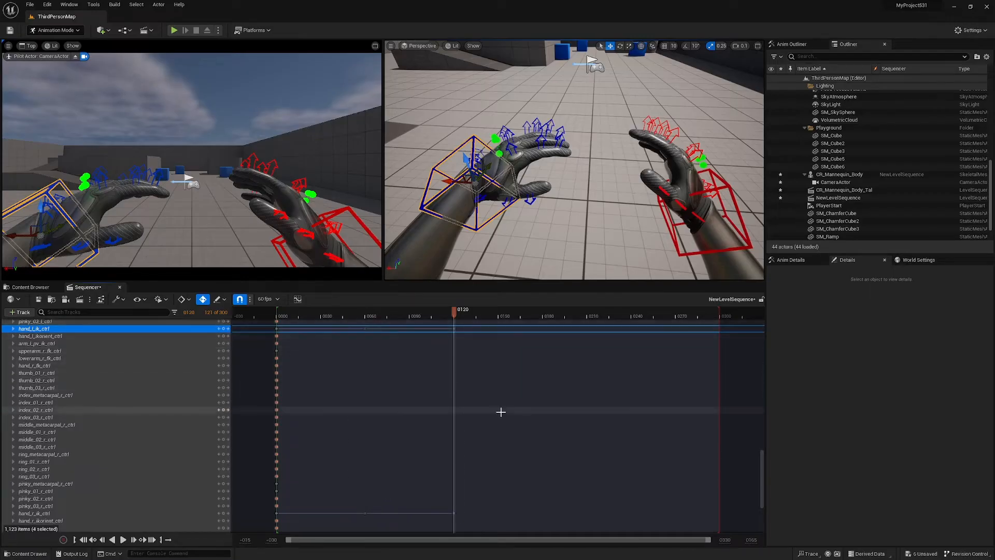
click(544, 313)
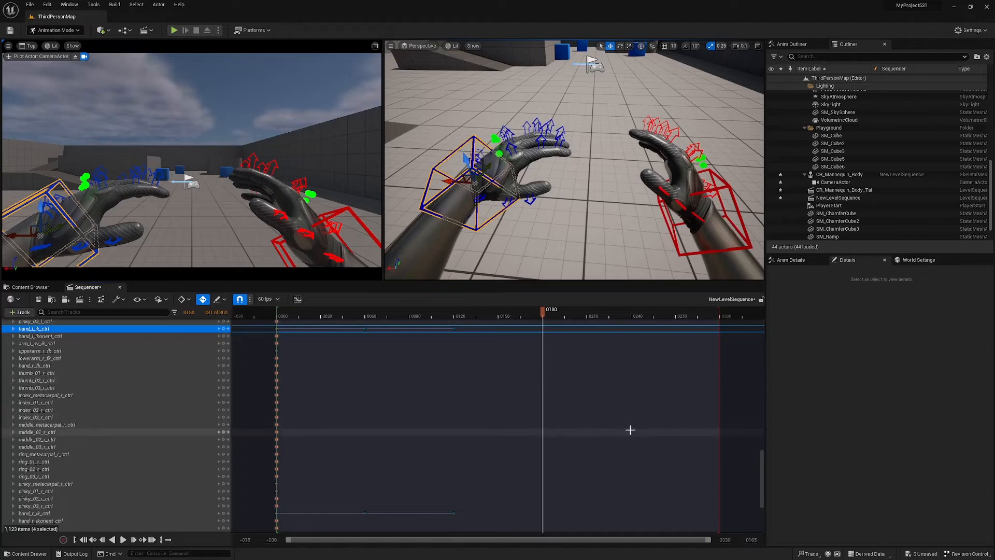
key(ctrl+v)
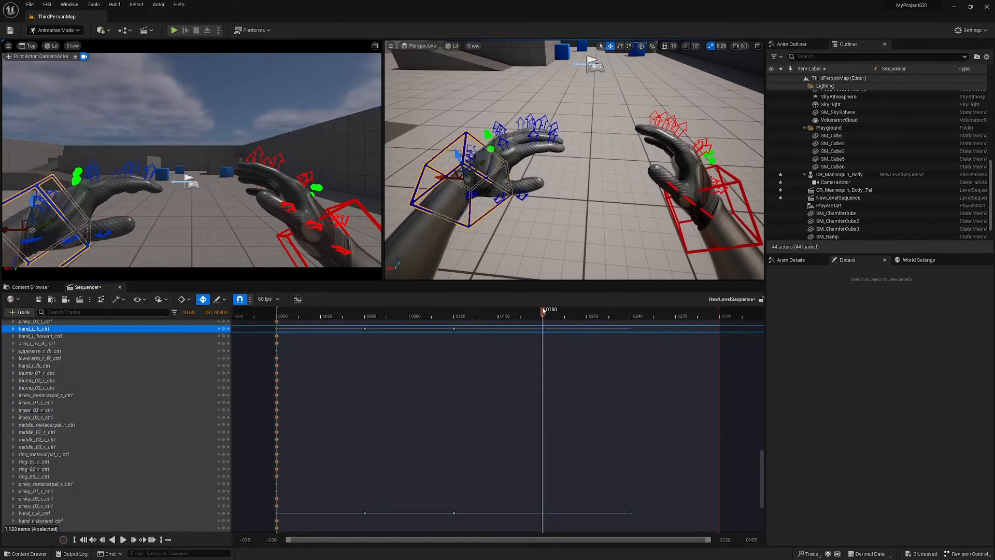
drag(543, 310, 612, 331)
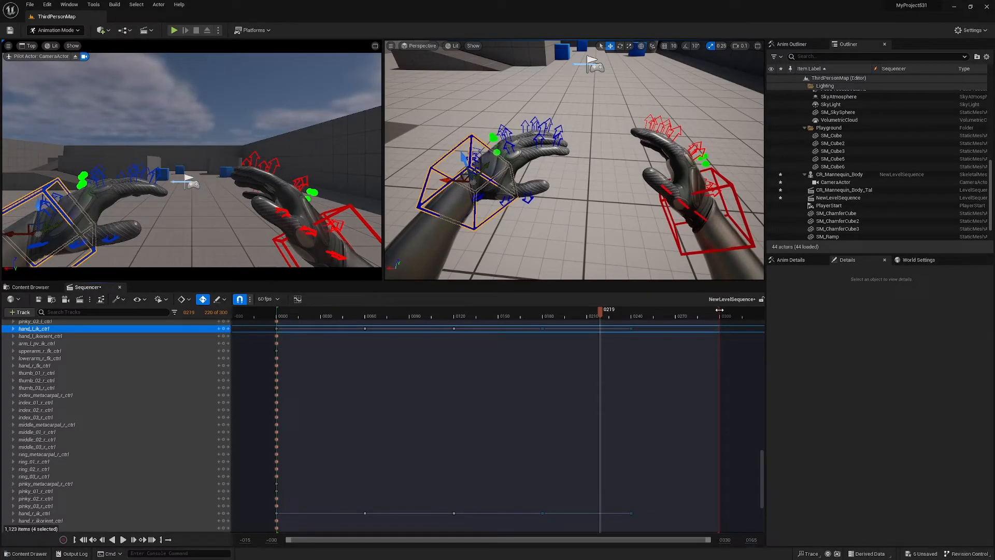
Step: Shorten the playback range so it ends at frame 240 and adjust the visible timeline range to show the whole animation
drag(719, 309, 633, 312)
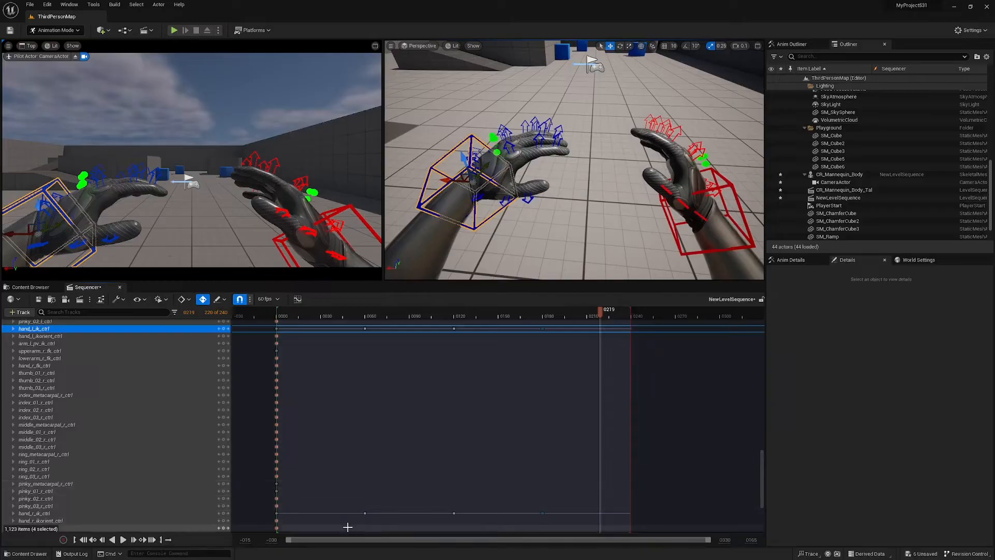
drag(710, 542, 559, 541)
mouse_move(289, 541)
mouse_down()
mouse_move(471, 542)
mouse_move(305, 543)
mouse_up()
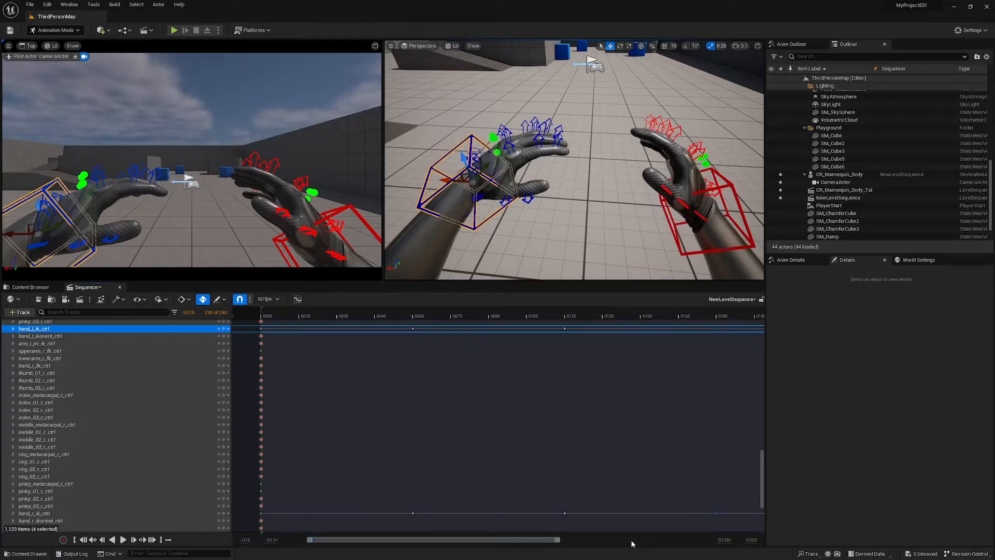
drag(559, 542, 709, 542)
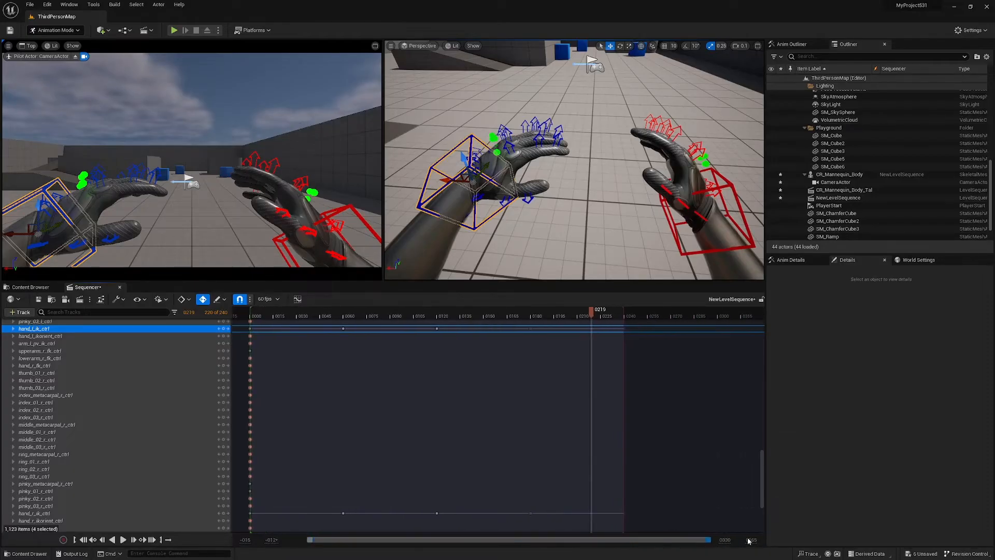
drag(698, 546, 788, 540)
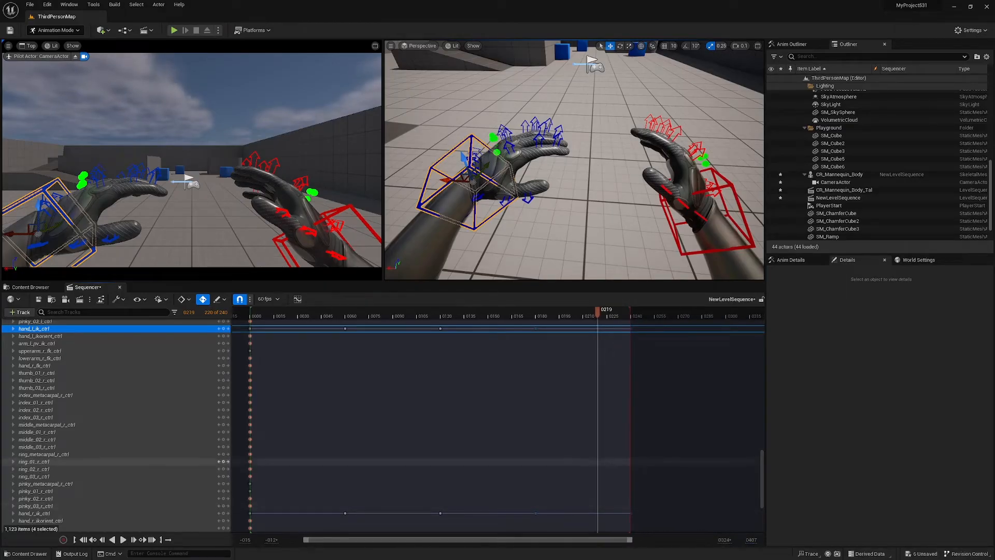
drag(631, 540, 573, 548)
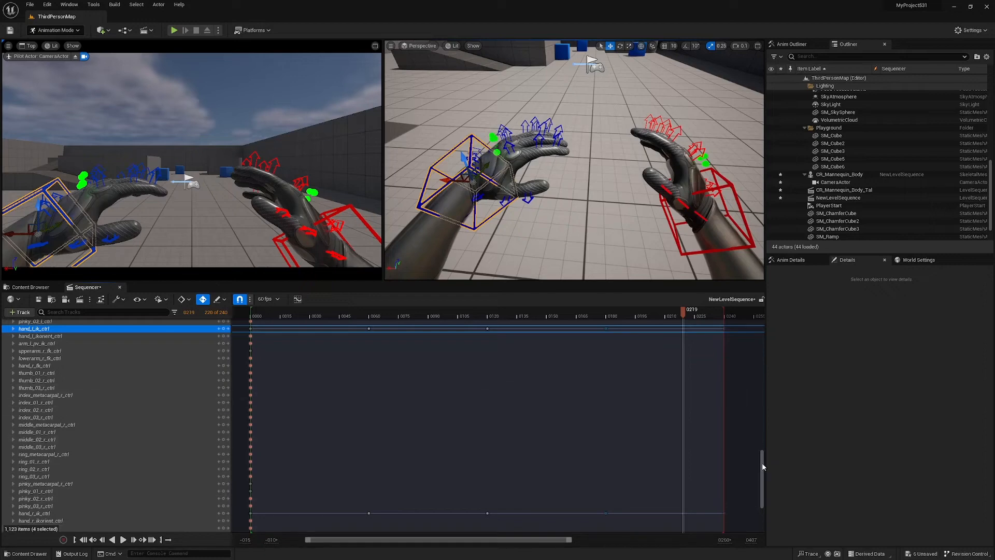
Step: Start baking the CR_Mannequin_Body track to an animation sequence named AS_TestIdle in the Mannequins Animations folder
drag(762, 468, 761, 332)
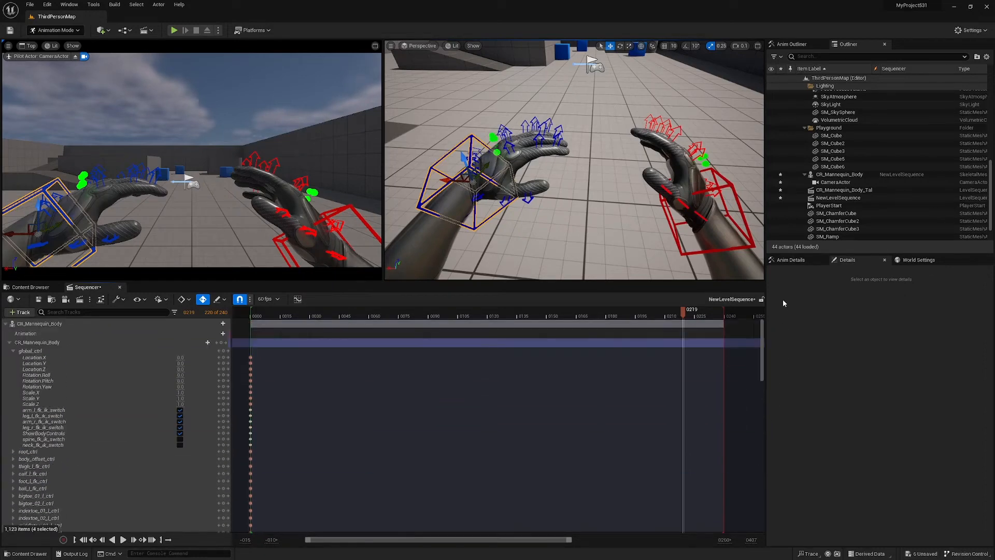
click(45, 325)
right_click(54, 325)
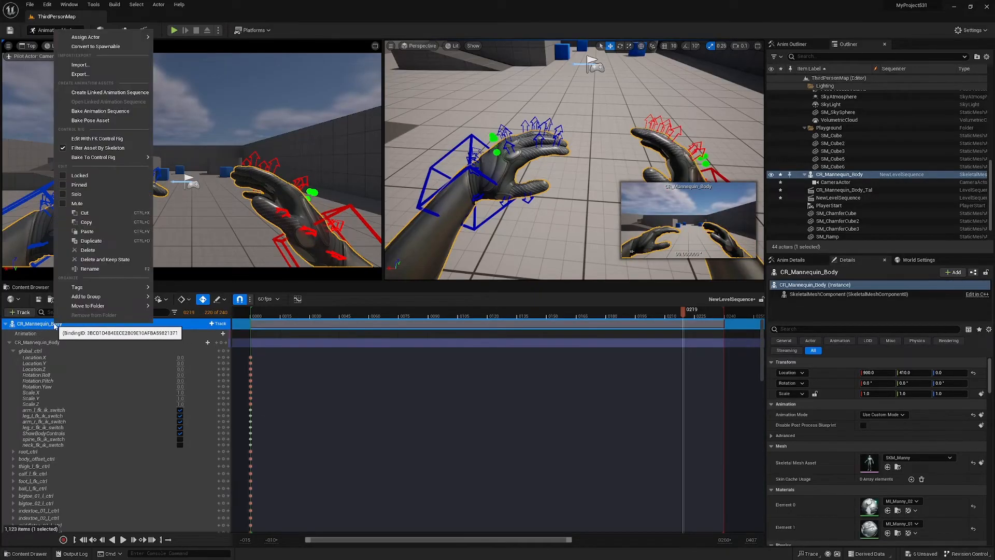
click(79, 112)
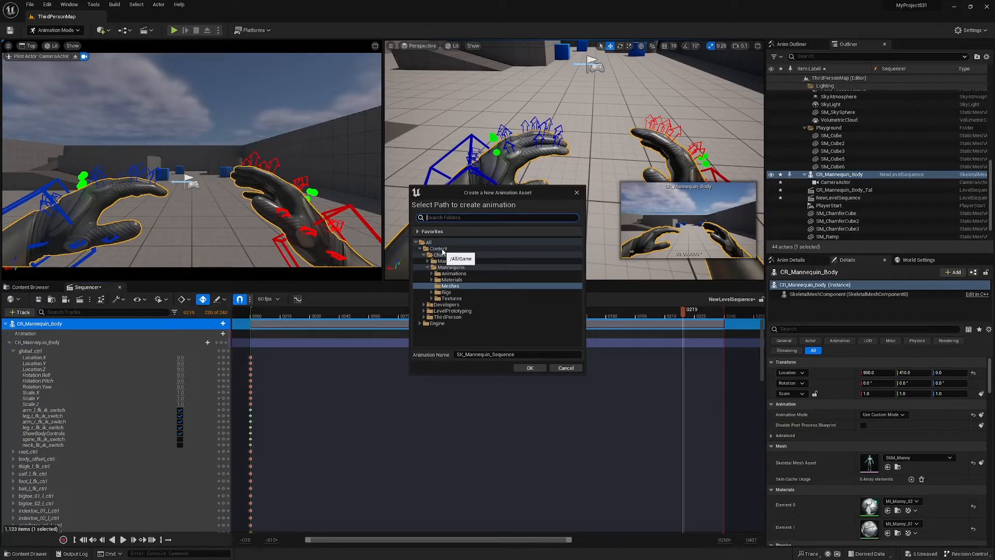
click(455, 273)
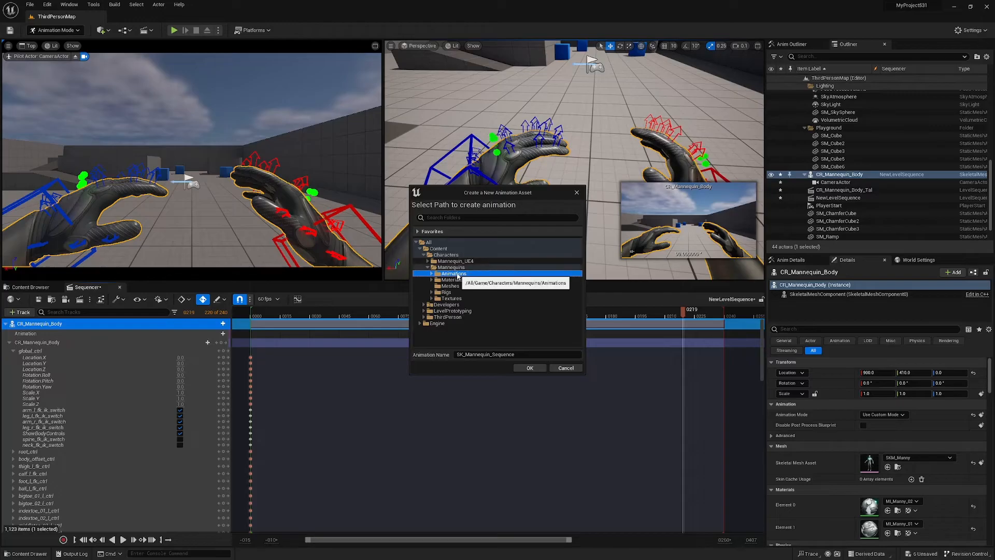
drag(537, 355, 420, 352)
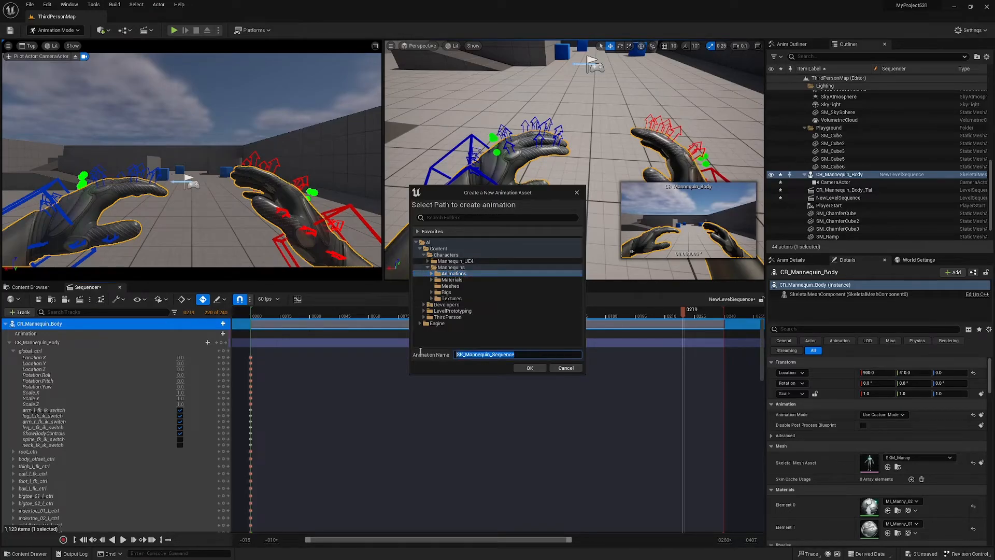
text(AS_TestIdle)
click(529, 367)
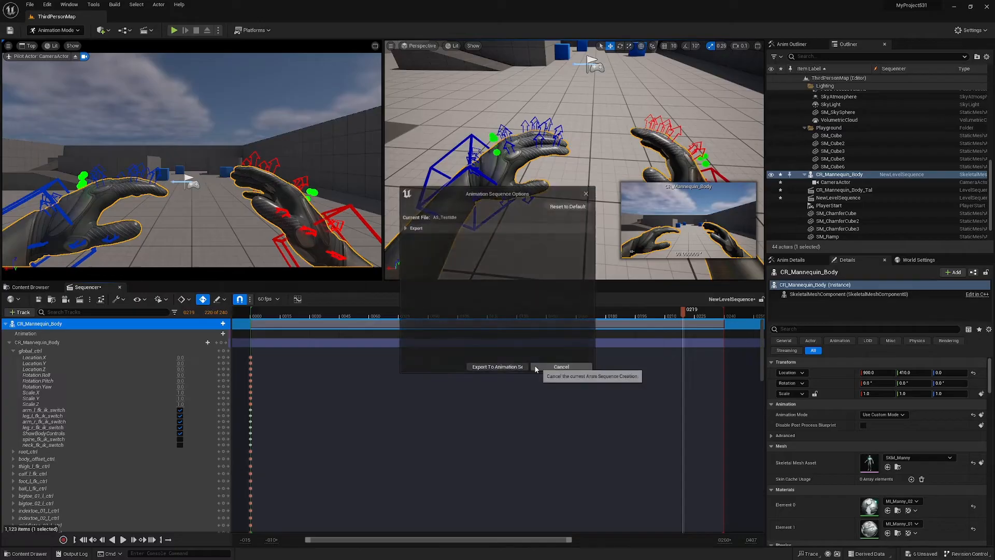
Step: Review the export options and export the animation sequence with the default settings
click(405, 228)
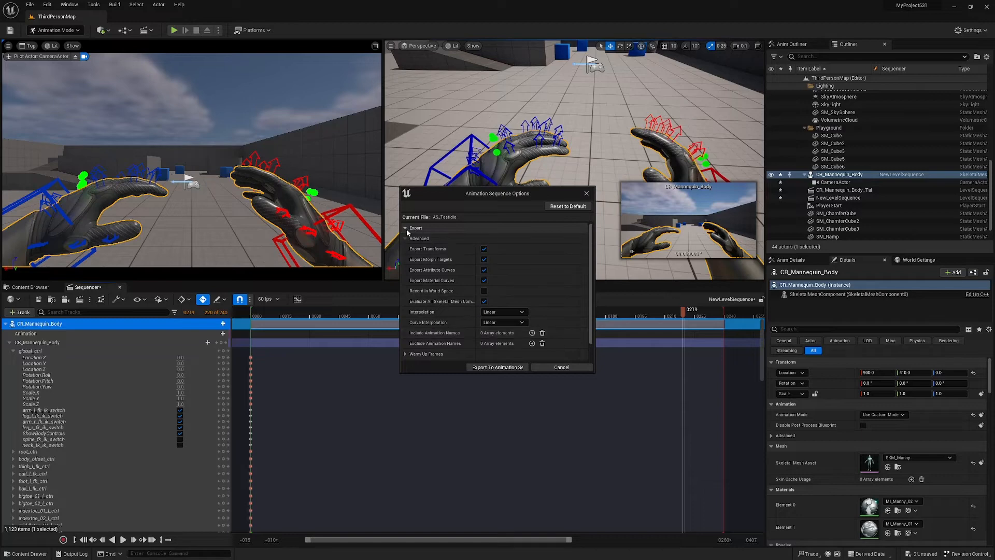
click(405, 229)
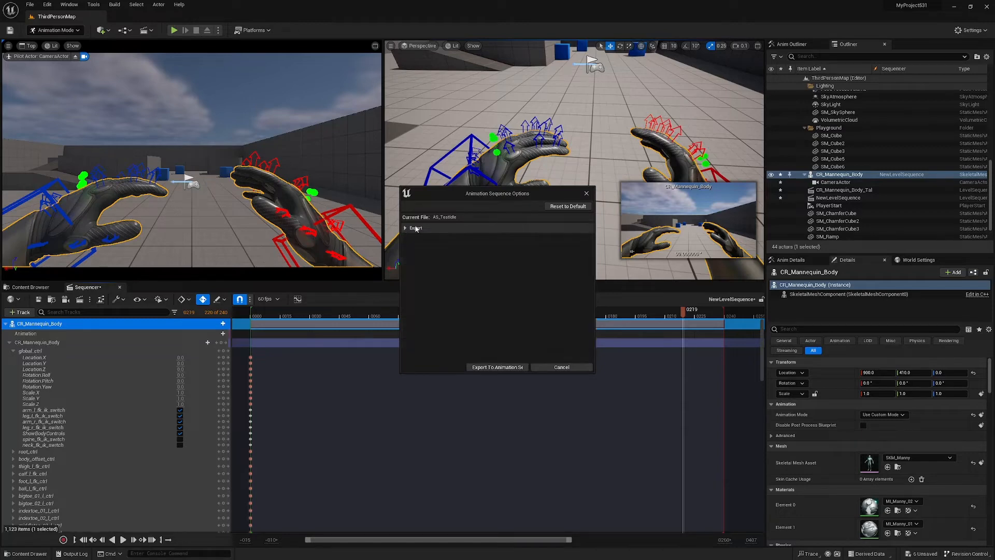
click(498, 367)
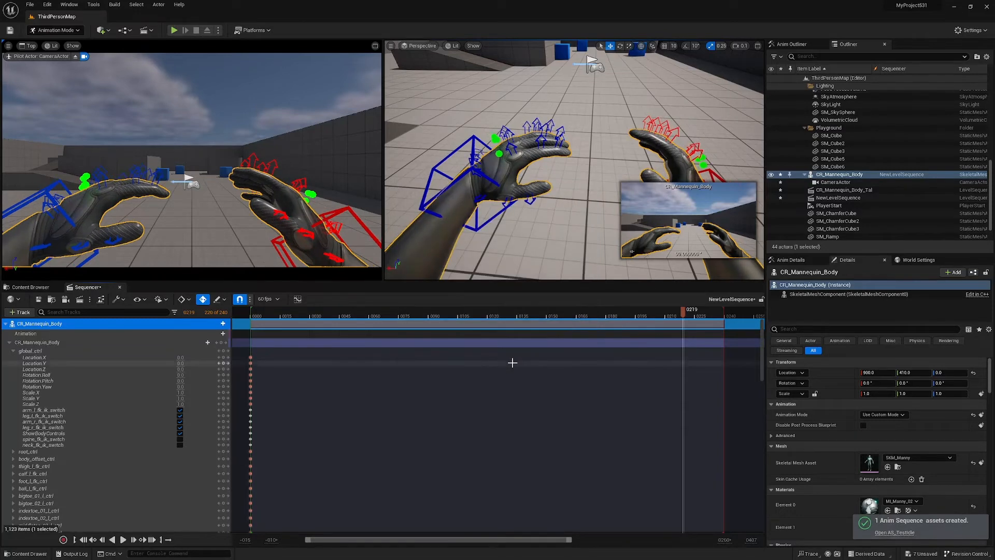
Step: Locate the baked AS_TestIdle asset in the Mannequins Animations folder and open it for inspection
click(40, 288)
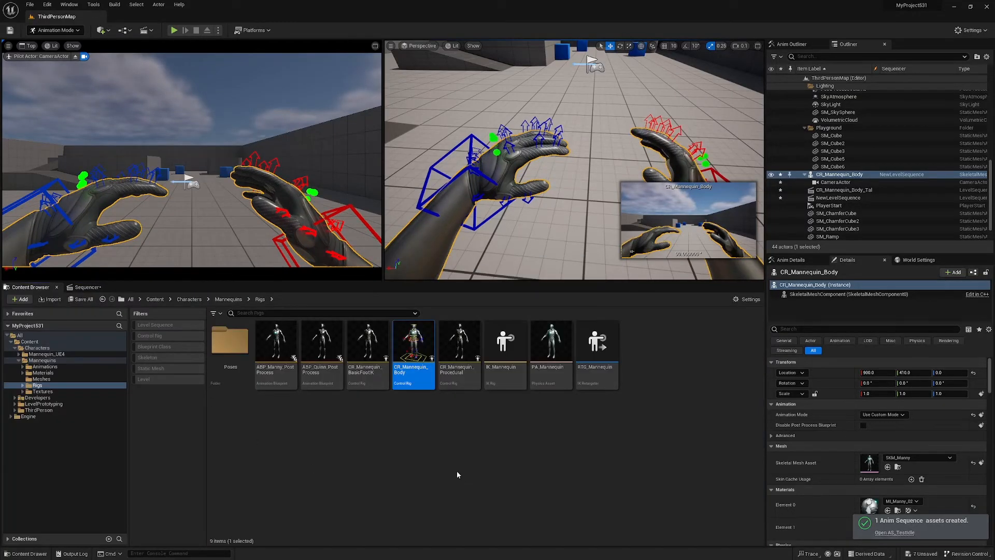
click(45, 366)
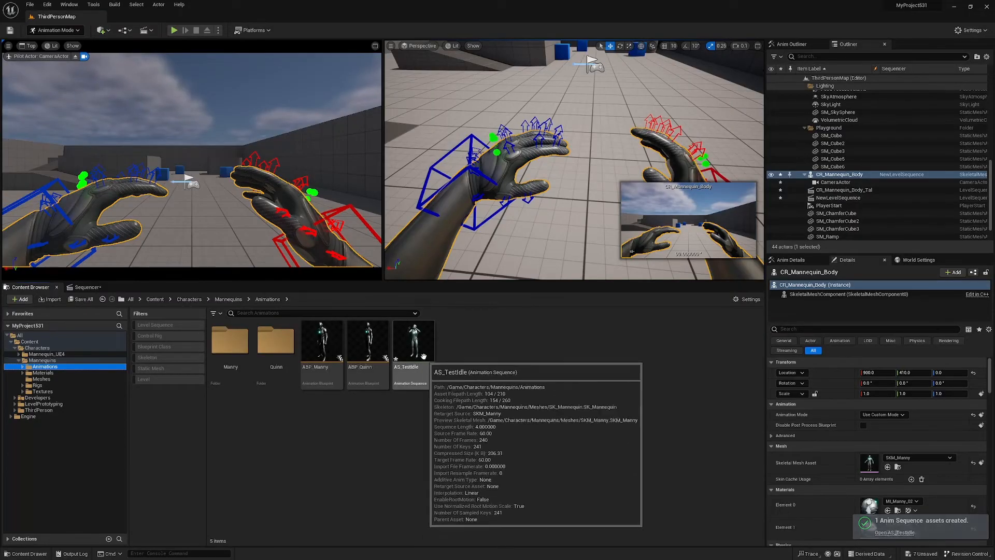
click(417, 339)
double_click(418, 339)
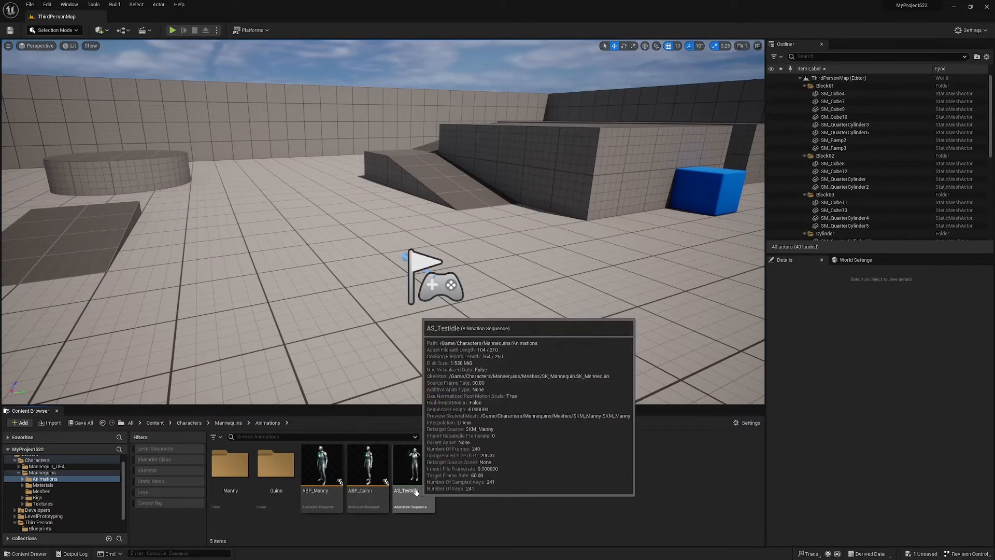
Step: Open the ABP_Manny animation blueprint and move the nodes around Control Rig away from Local To Component to make room
mouse_move(428, 475)
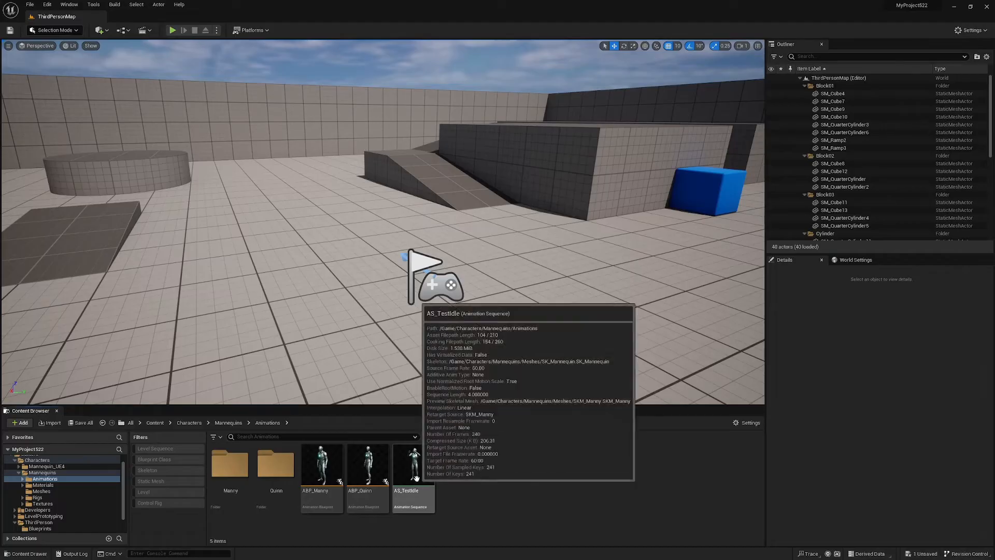
double_click(322, 470)
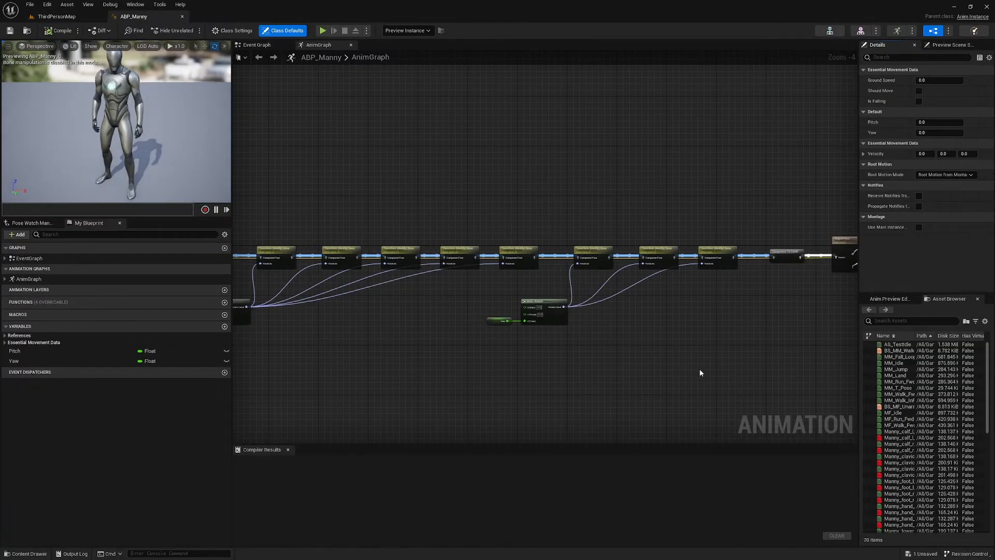
right_drag(428, 342, 798, 340)
drag(534, 294, 399, 182)
drag(517, 254, 474, 248)
Step: Insert a Layered blend per bone node between Control Rig and Local To Component and position it between them
click(461, 256)
scroll(461, 256, up, 4)
text(layer blend)
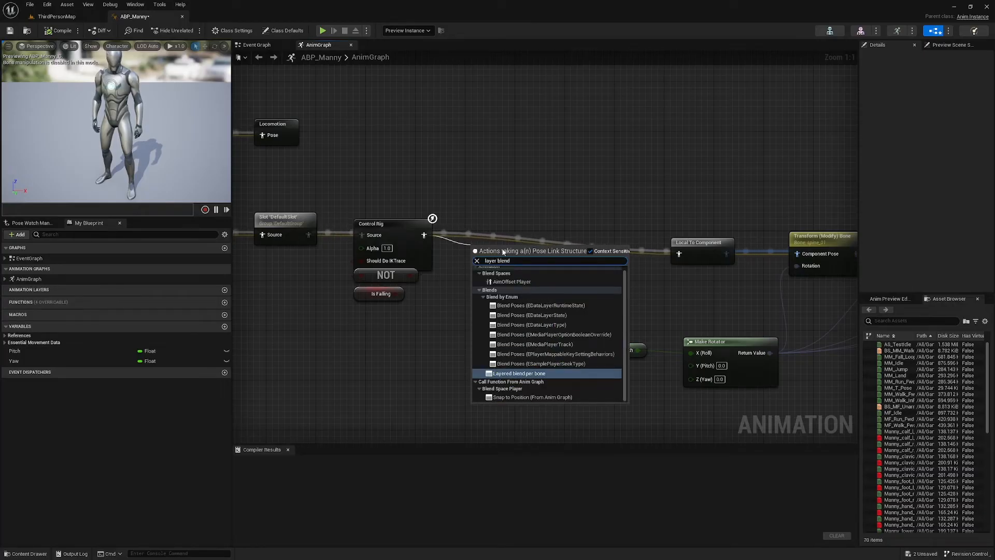
click(532, 373)
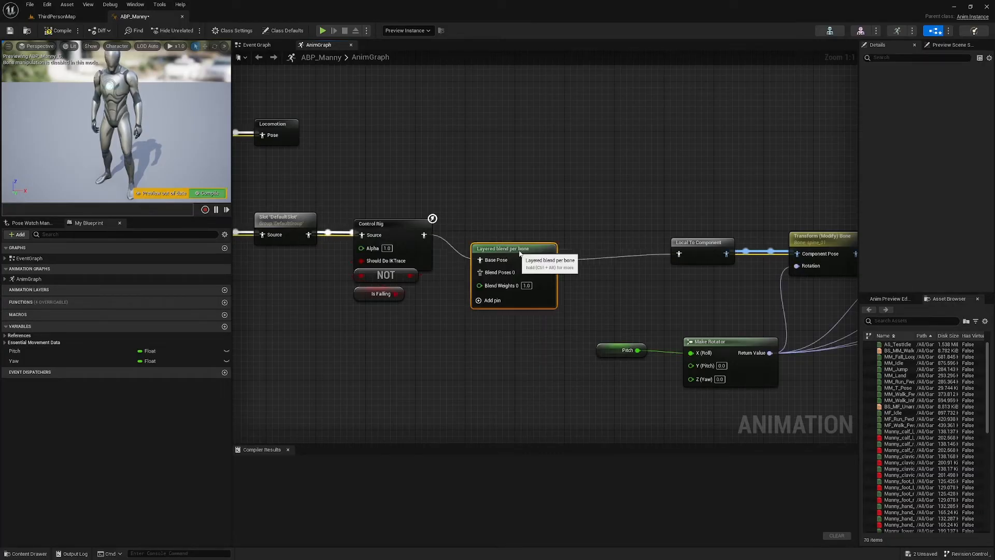
drag(505, 249, 536, 268)
click(473, 285)
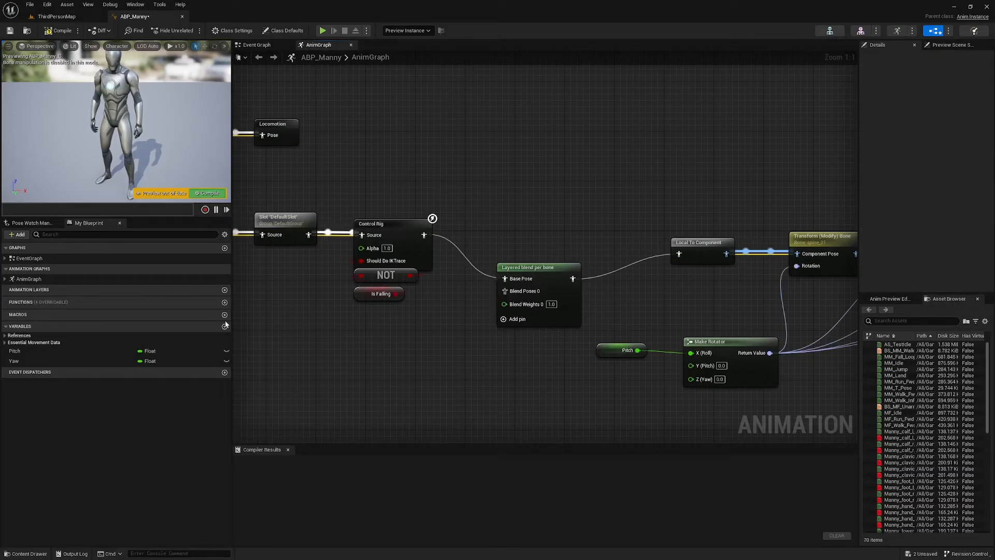
Step: Add an AS_TestIdle sequence player connected to Blend Poses 0 and enable its Loop Animation option
click(916, 344)
drag(916, 344, 505, 292)
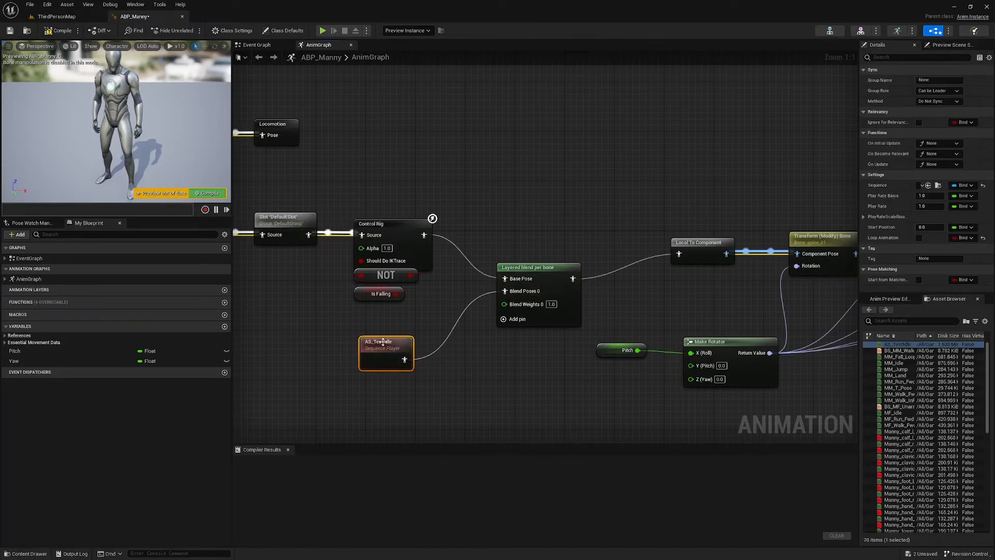
click(919, 237)
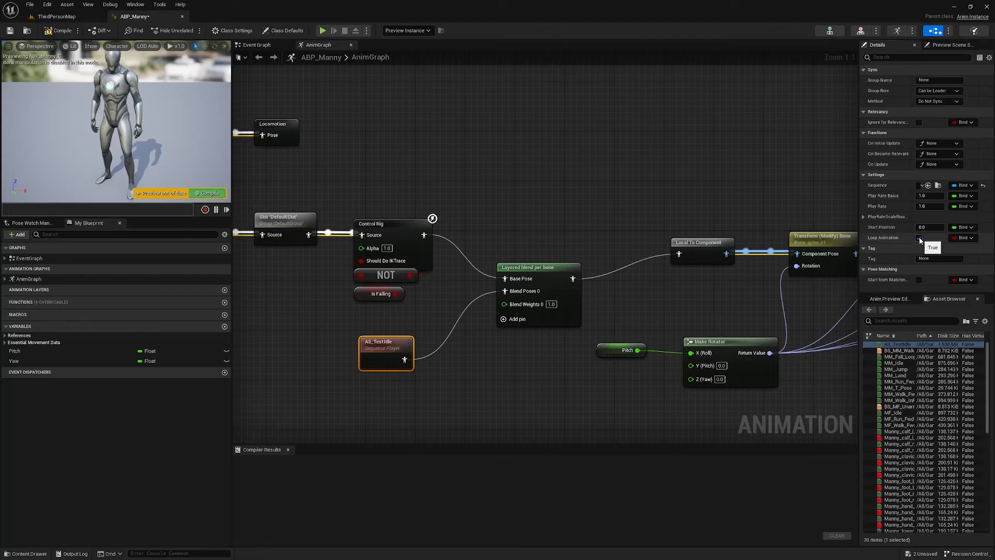
Step: Give the Layered blend per bone node a branch filter for bone spine_01, enable mesh space rotation and scale blending, and compile
click(533, 274)
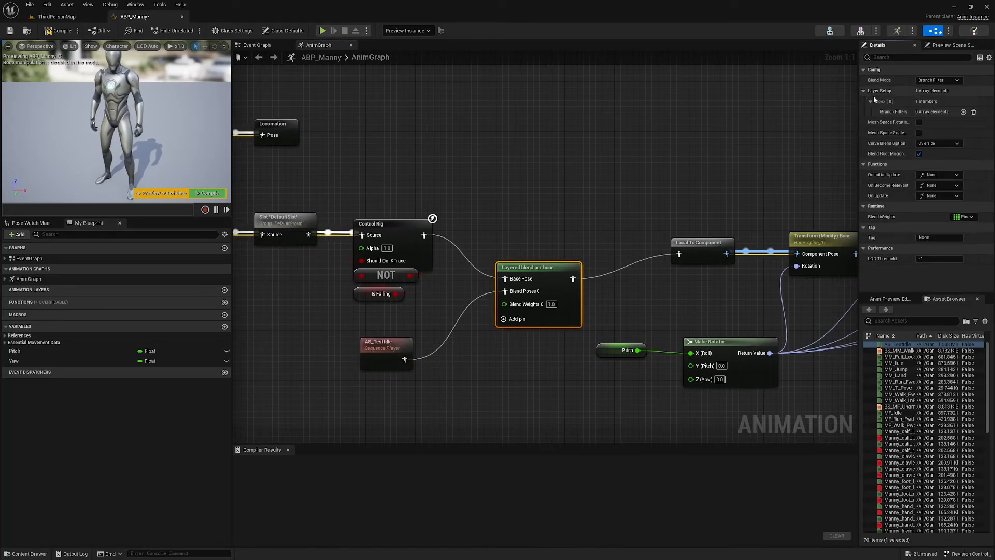
click(963, 112)
click(902, 123)
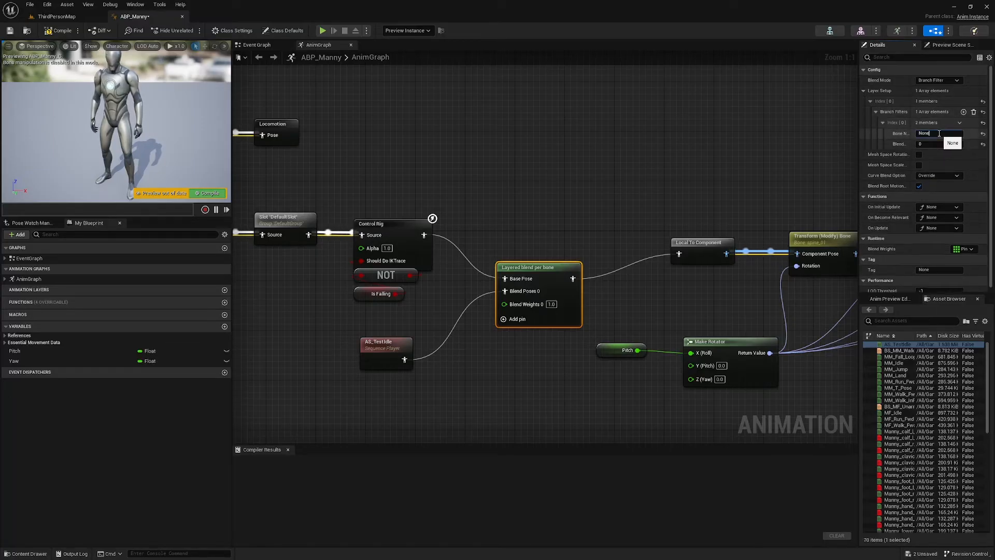
click(903, 133)
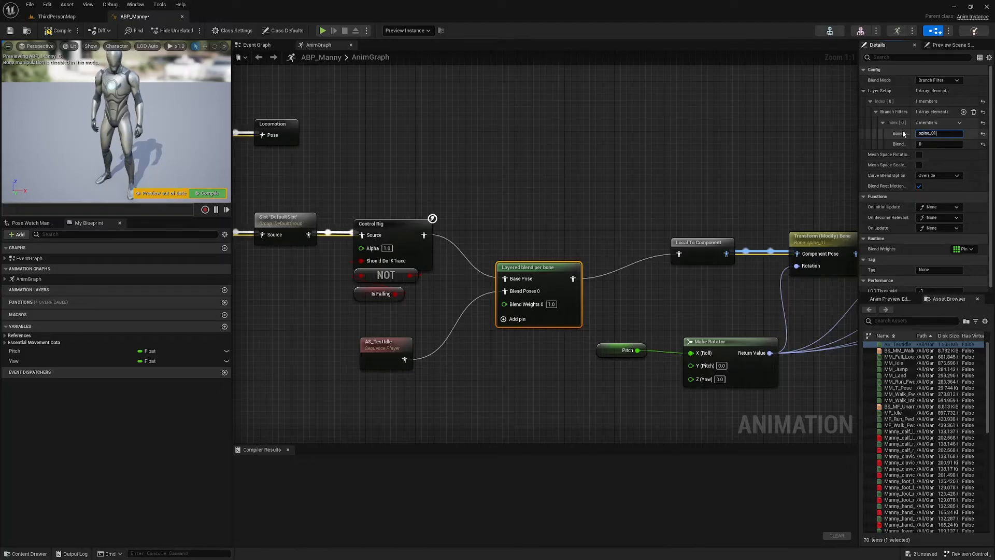
click(918, 155)
click(918, 165)
click(59, 31)
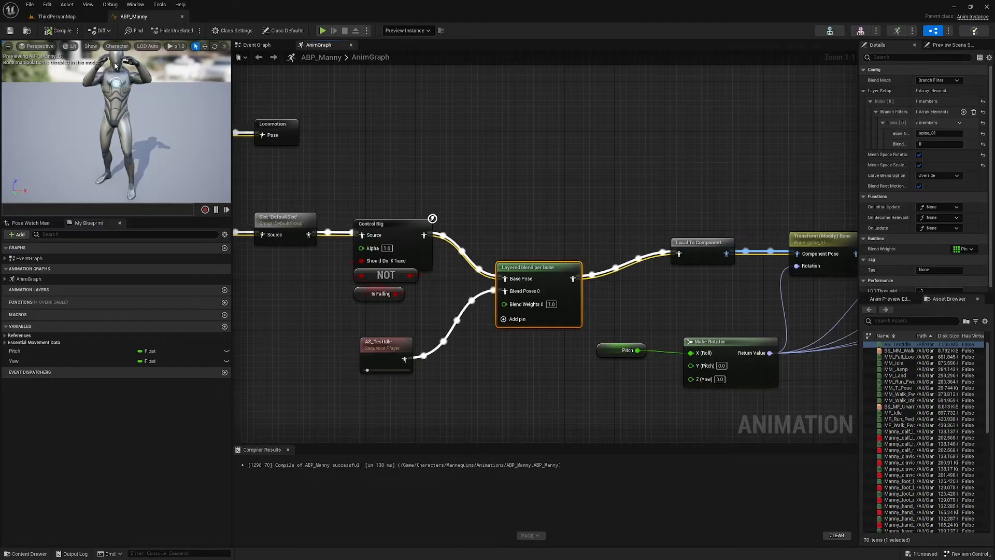
Step: Return to ThirdPersonMap and play the level full screen to test the first-person hand animation
click(62, 17)
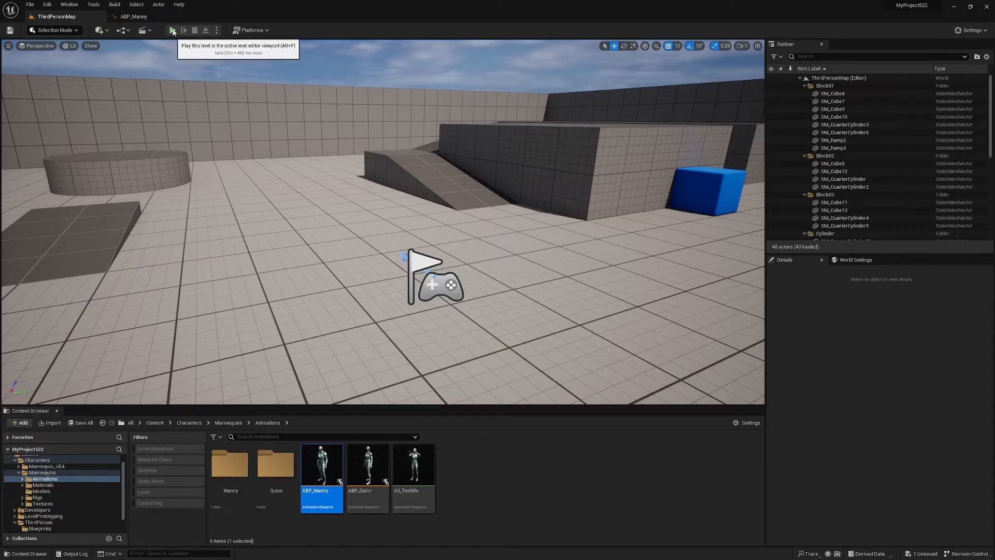
click(173, 31)
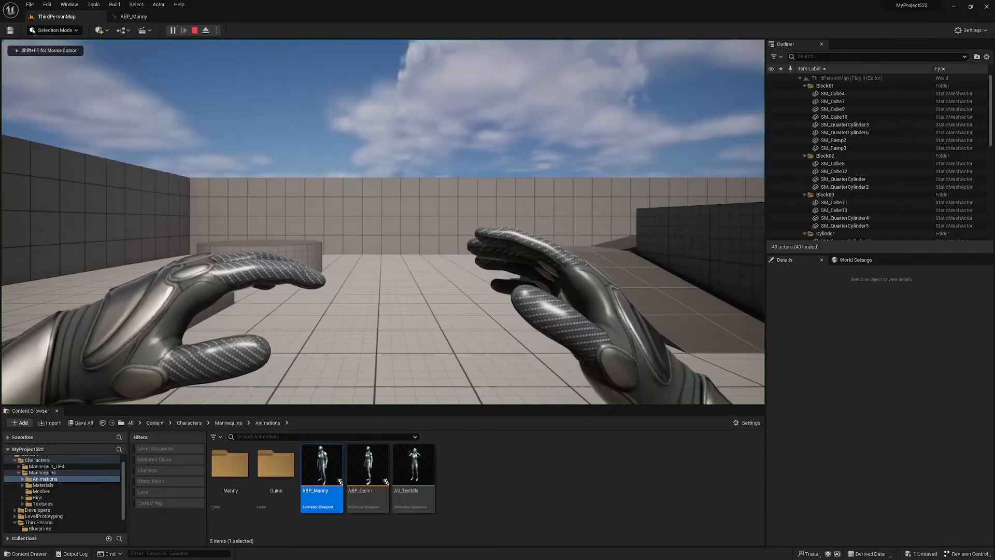
key(F11)
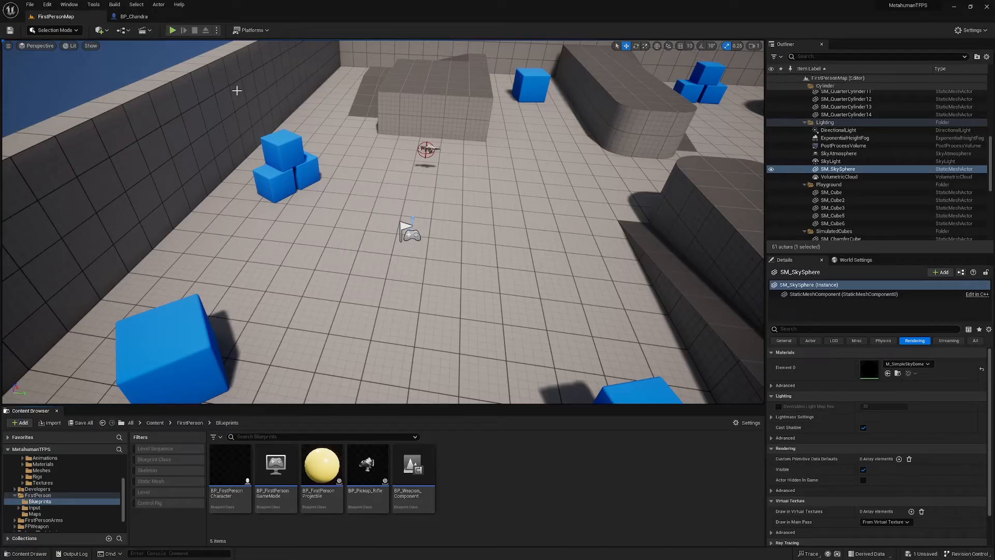
Step: Try to play FirstPersonMap in the editor and dismiss the blueprint compilation error dialog and message log
click(172, 30)
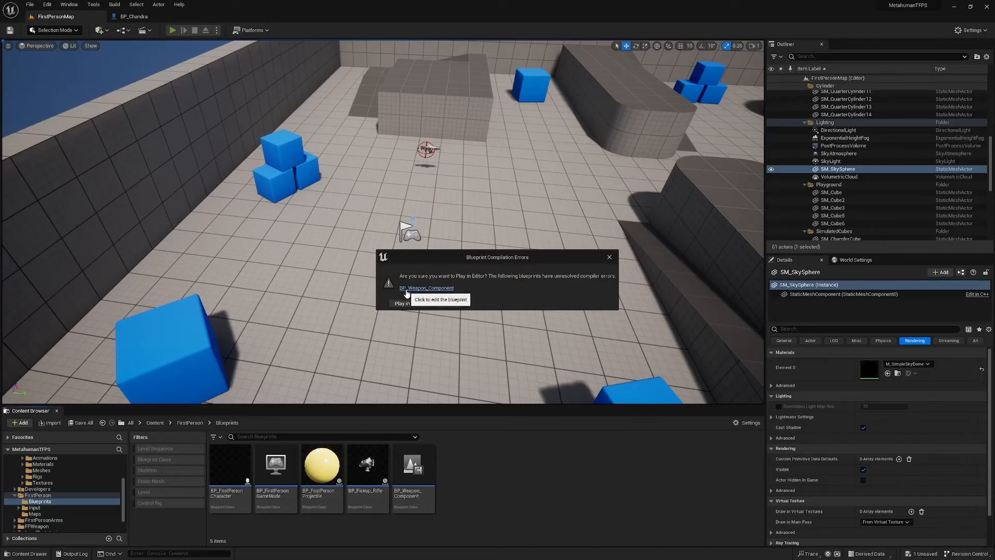
click(609, 257)
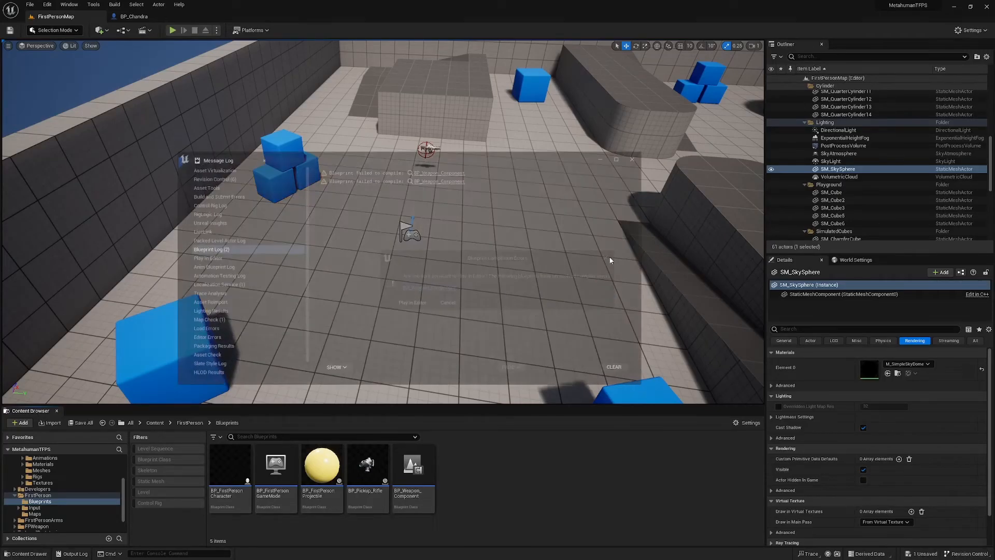
click(637, 158)
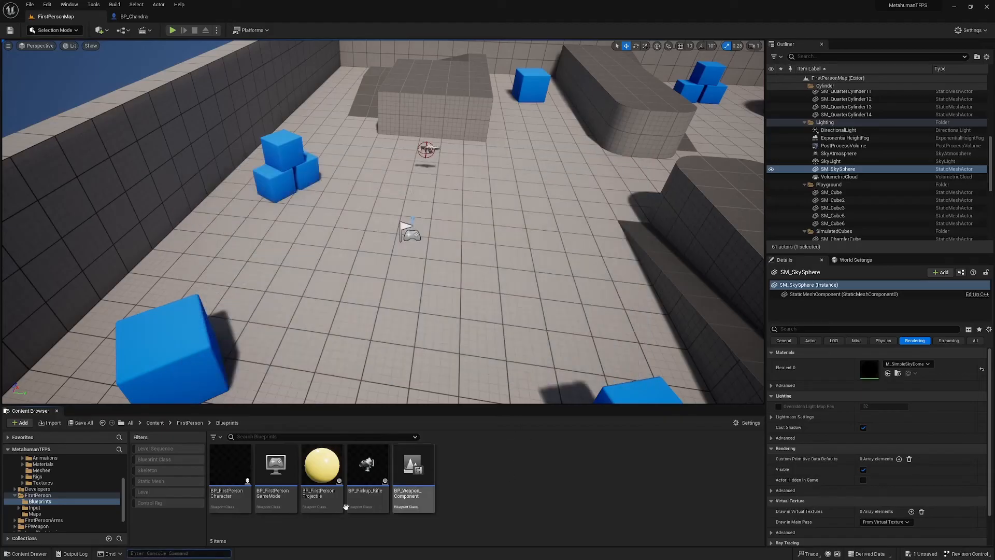
Step: Delete the BP_Weapon_Component, BP_Pickup_Rifle and BP_FirstPersonProjectile blueprints from the FirstPerson Blueprints folder
click(36, 495)
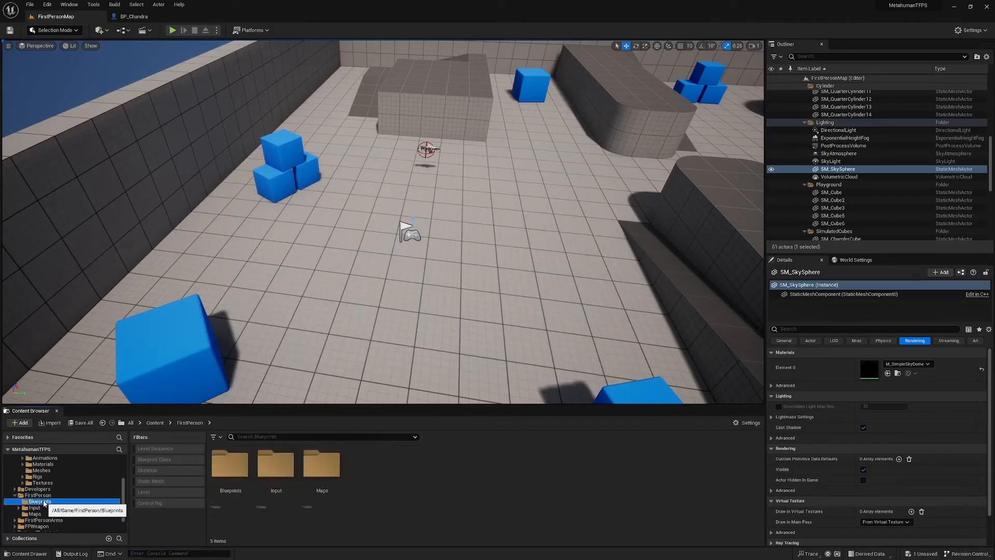
click(40, 501)
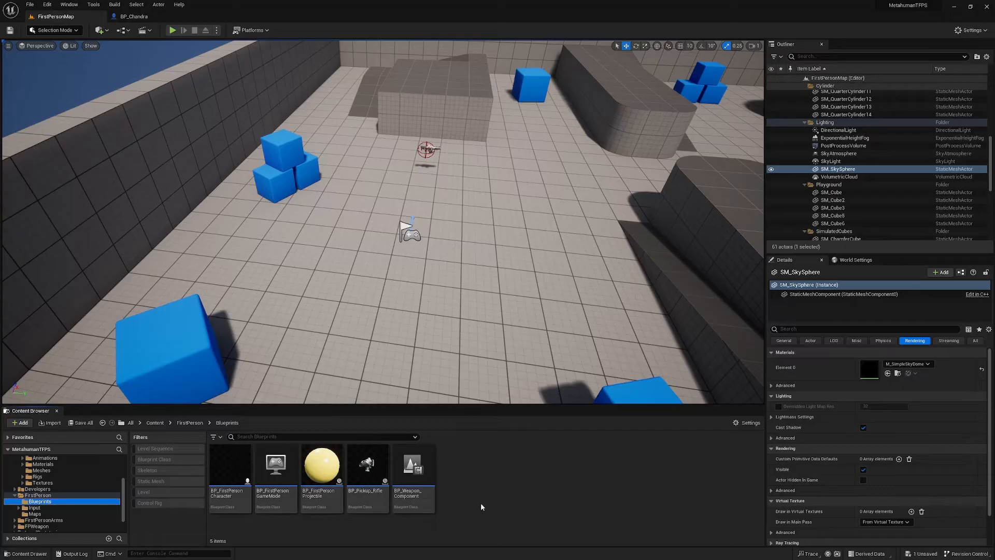
click(414, 469)
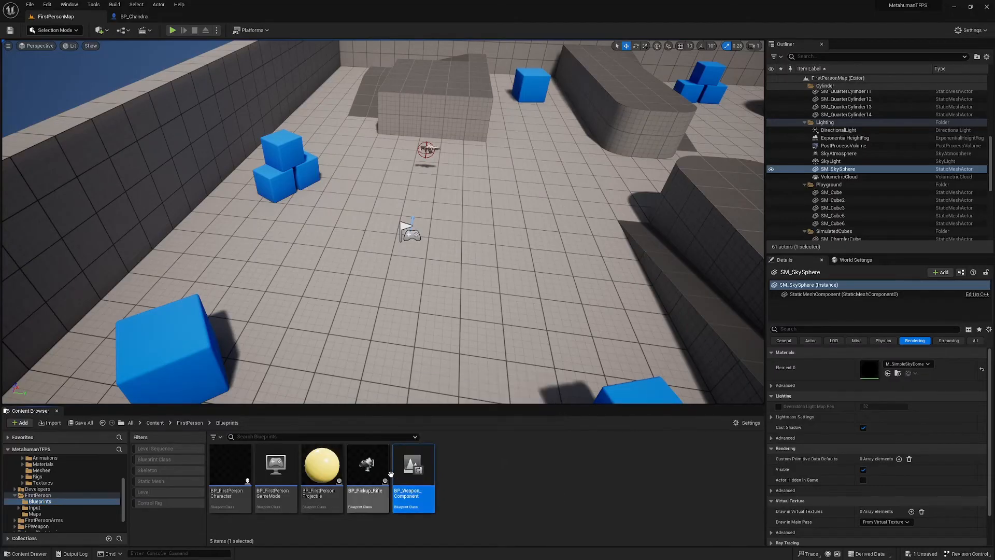
ctrl+click(369, 493)
ctrl+click(317, 494)
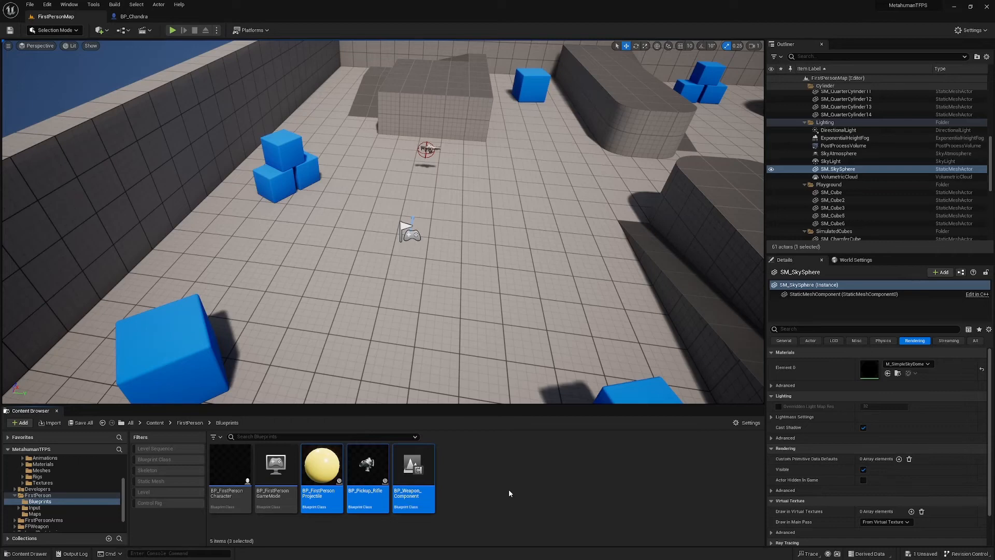
key(Delete)
click(500, 409)
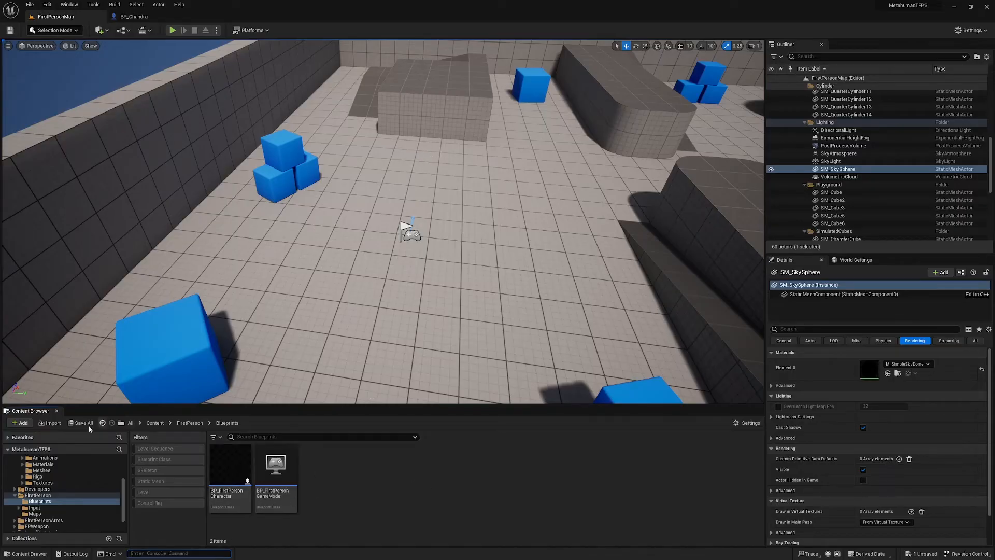
Step: Create a level sequence named LS_TestIdle in the _Main/Animation/_Anims folder, replacing the existing object of that name
click(36, 413)
drag(123, 504, 123, 474)
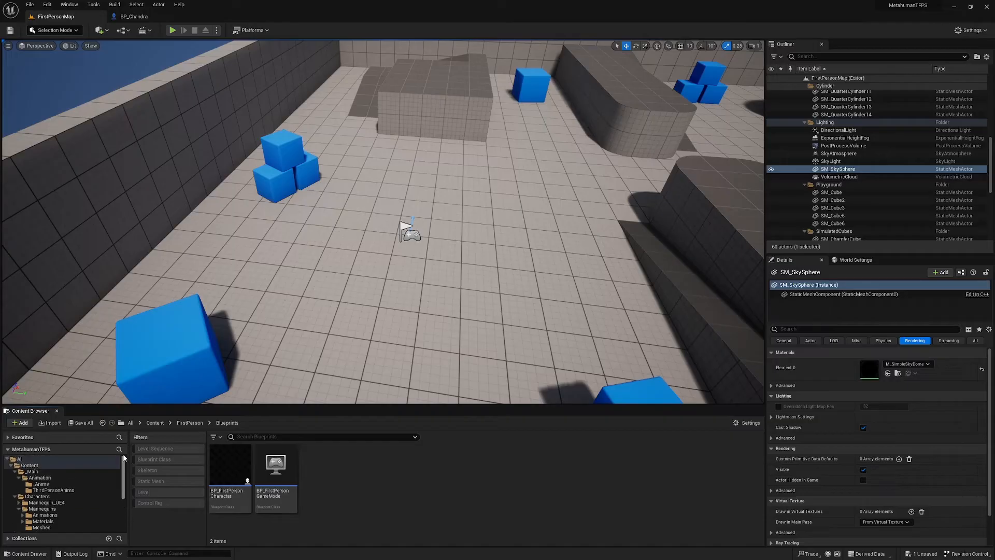
click(42, 477)
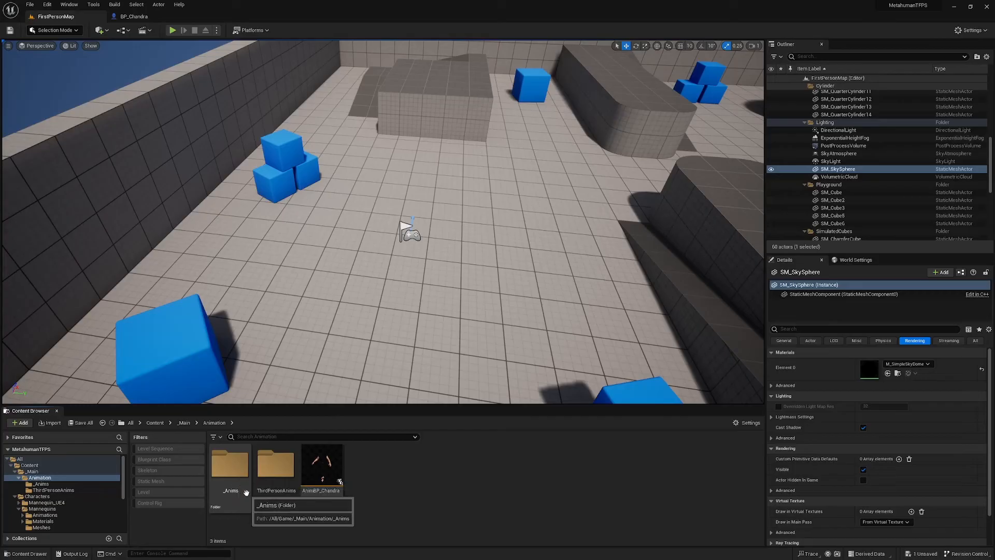
click(151, 30)
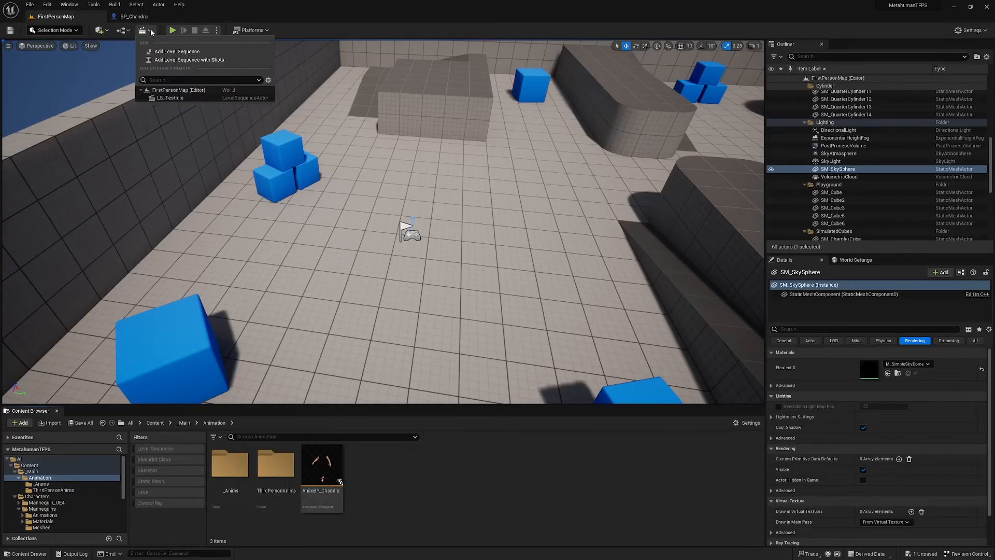
click(174, 47)
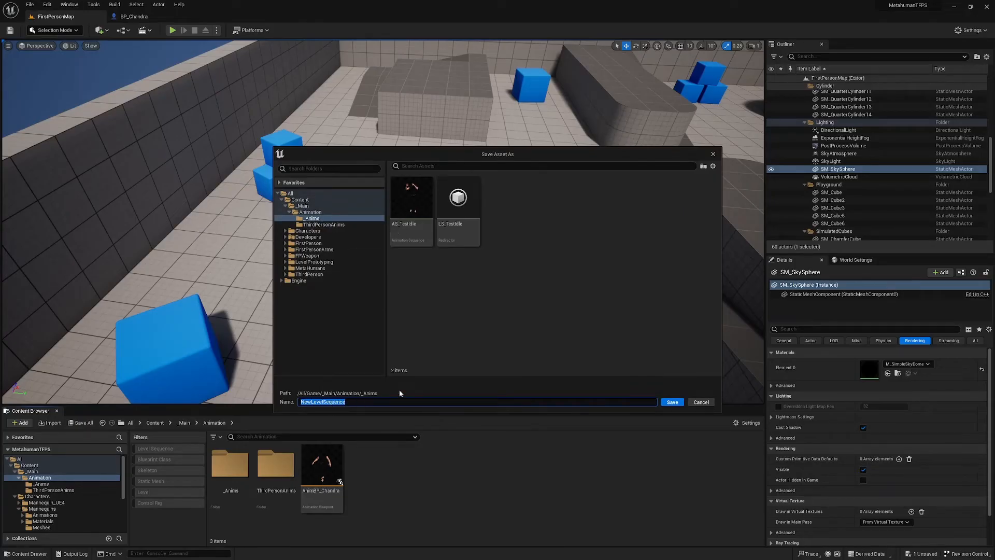
text(AS)
key(BackSpace)
key(BackSpace)
text(LS_TestIdle)
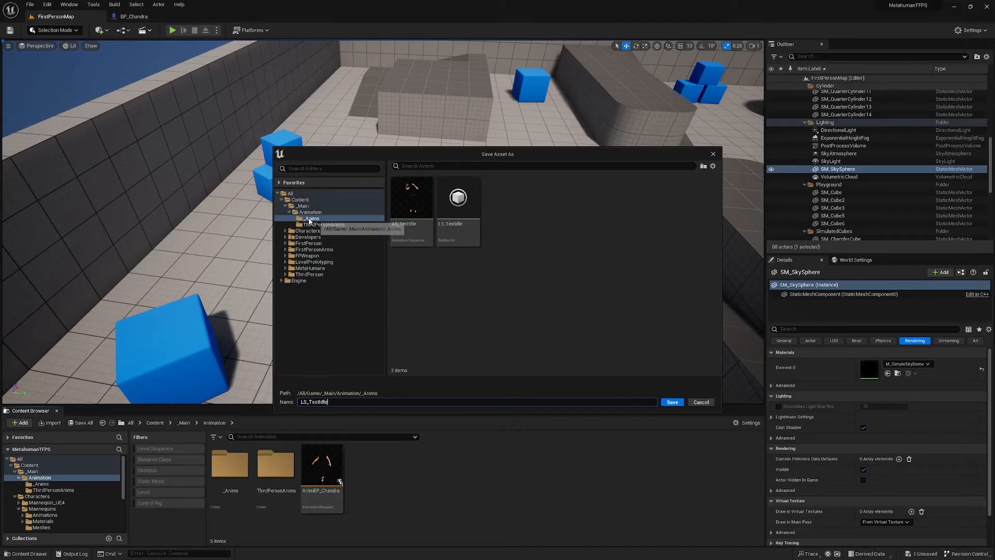
click(673, 402)
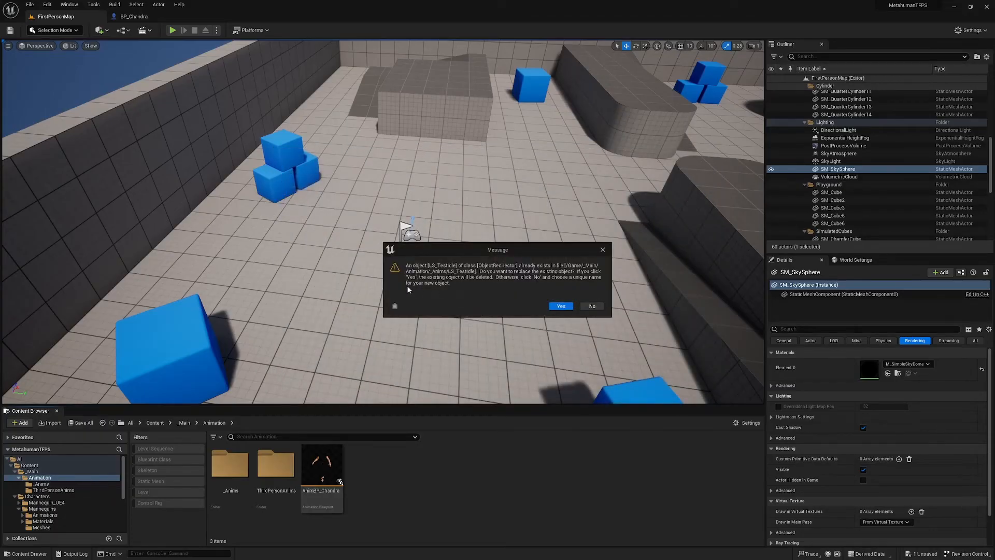
click(561, 305)
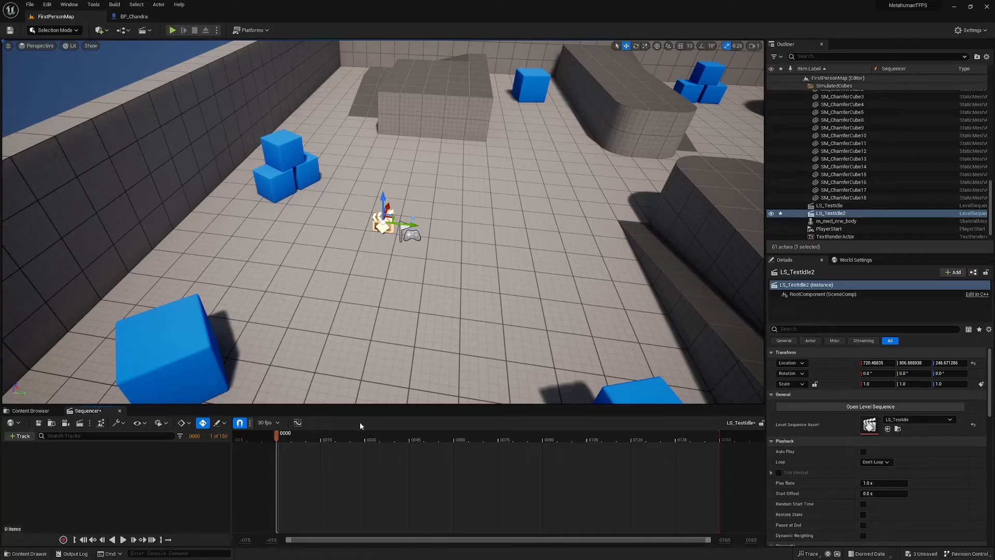
Step: Place the m_med_nrw_body skeletal mesh from MetaHumans/Chandra/Male/Medium/NormalWeight/Body on the floor near the stacked blue cubes
click(30, 410)
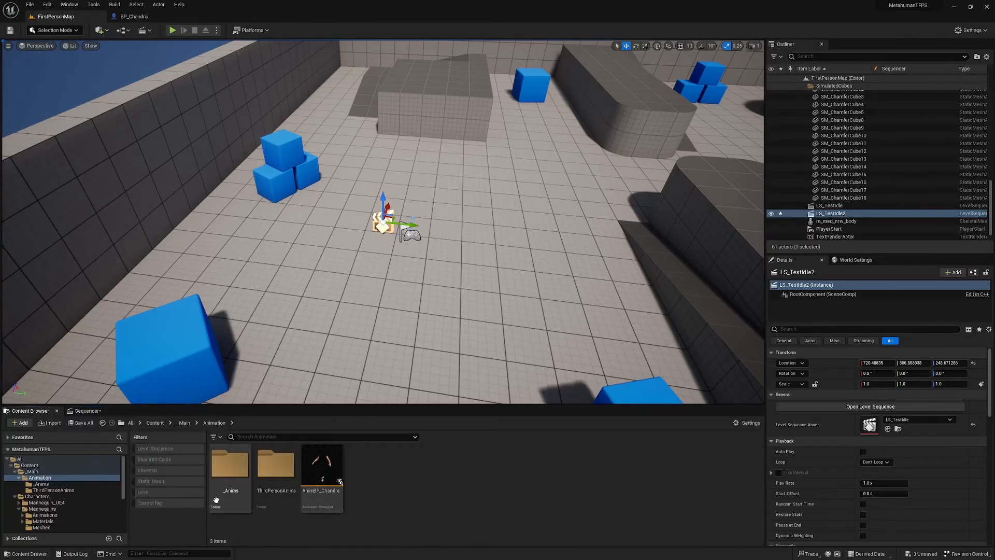
scroll(60, 500, down, 5)
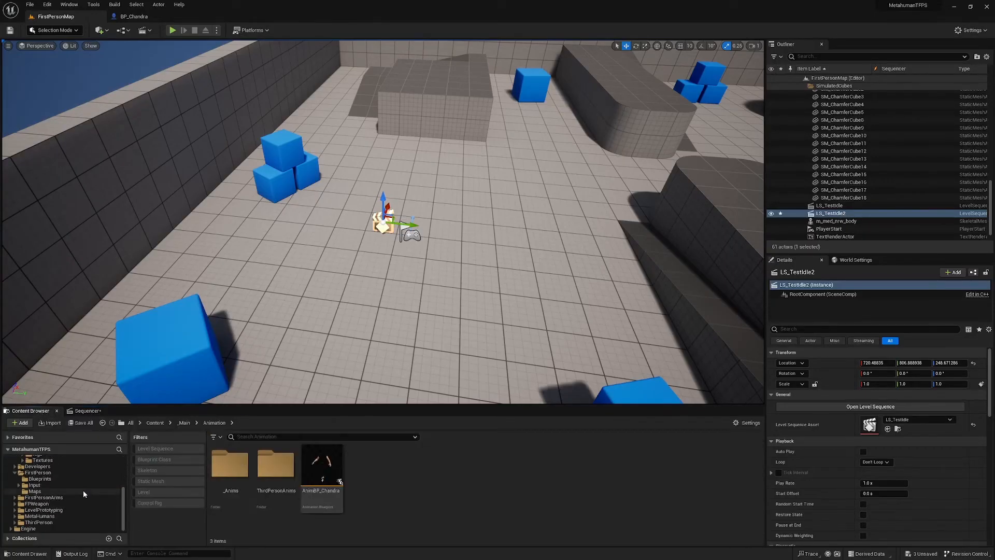
click(47, 517)
double_click(230, 463)
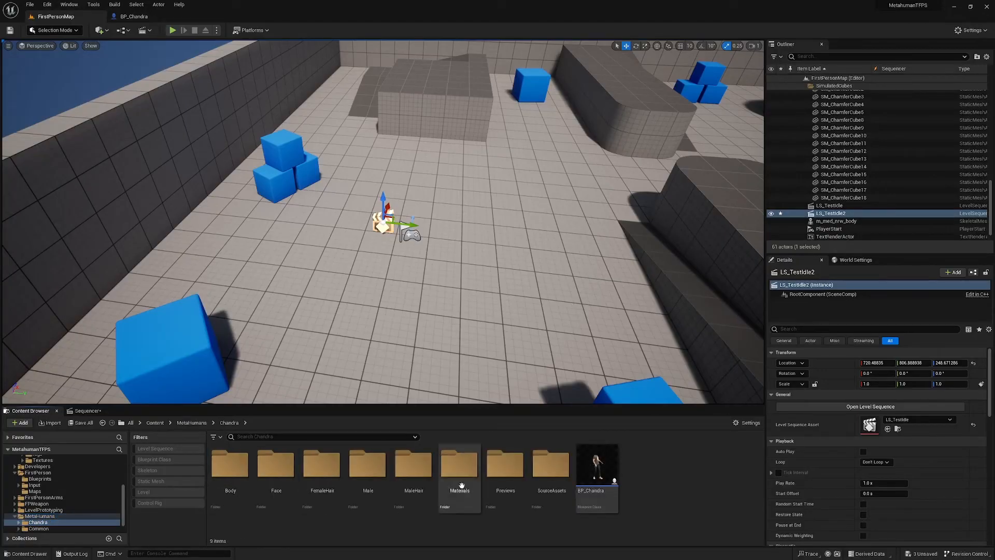
double_click(369, 469)
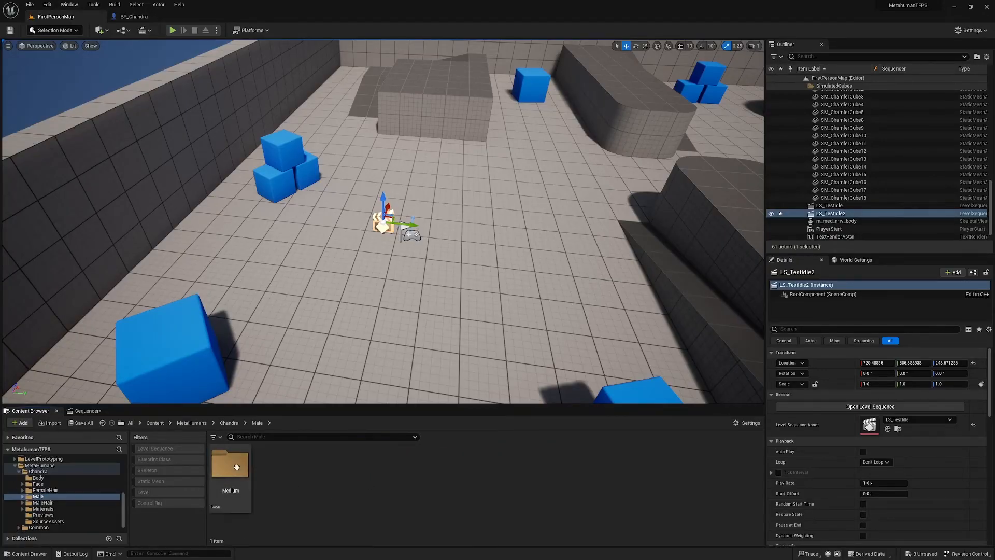
double_click(235, 466)
double_click(234, 466)
double_click(235, 466)
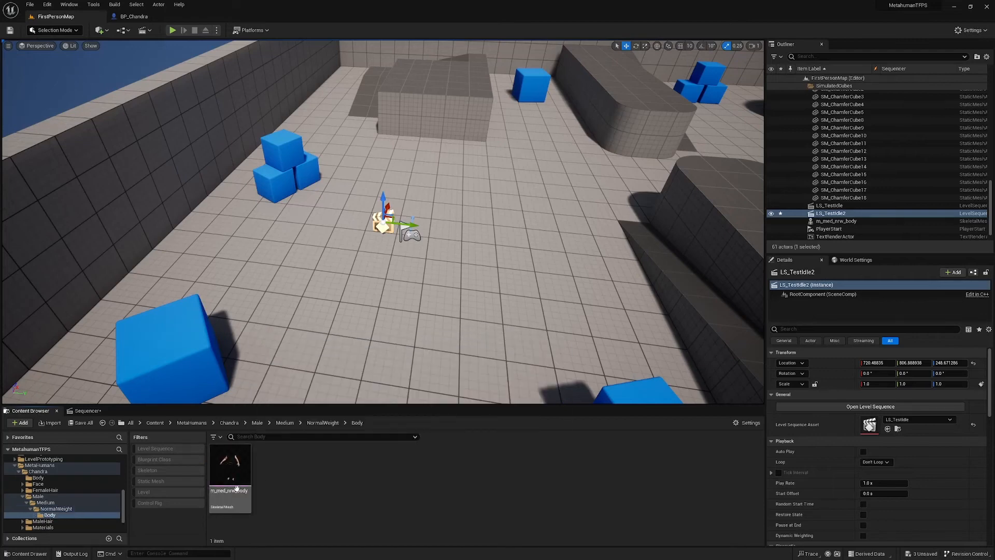
drag(247, 477, 221, 247)
right_drag(221, 247, 150, 247)
key(w)
scroll(221, 247, down, 3)
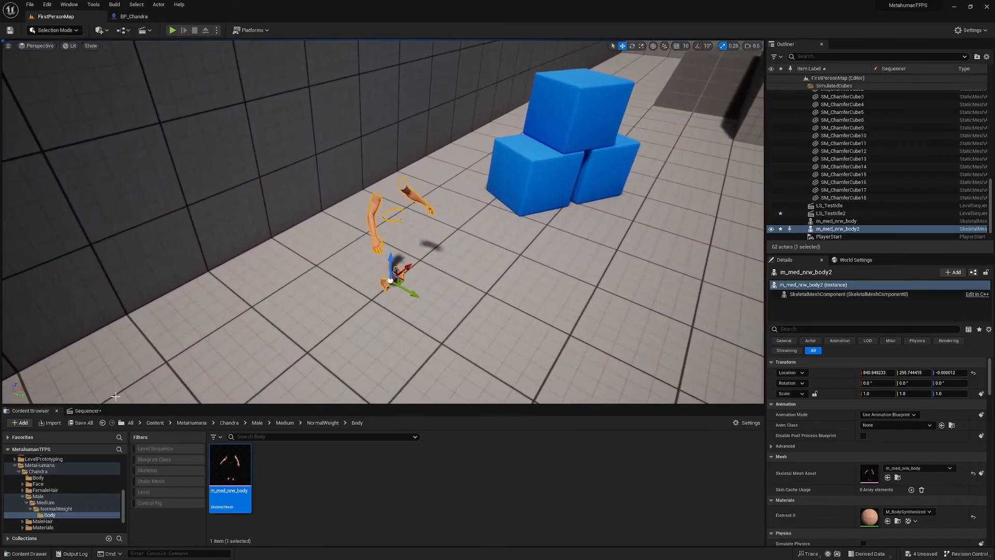
Step: Add the m_med_nrw_body2 actor to the LS_TestIdle sequence as a track with its MetaHuman control rig
click(86, 410)
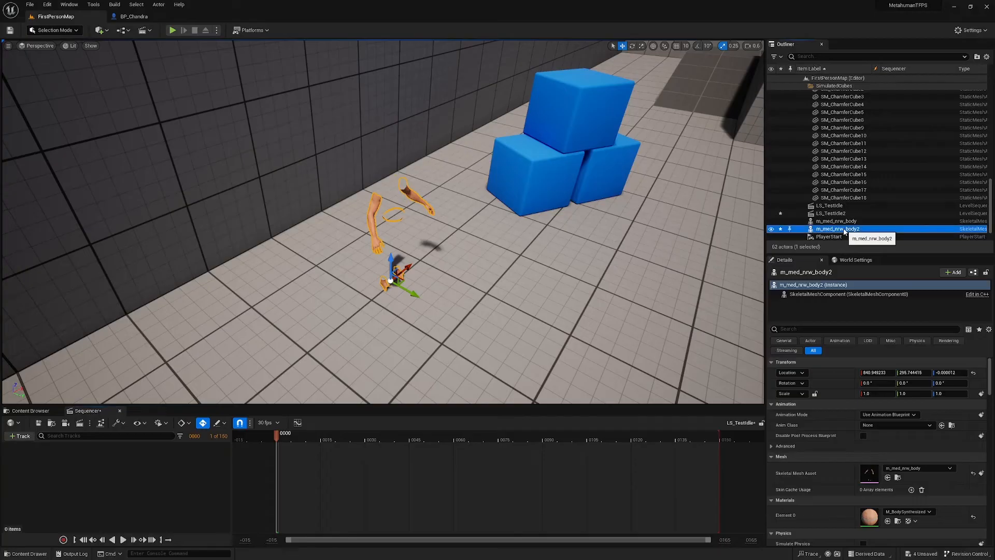
drag(843, 231, 67, 466)
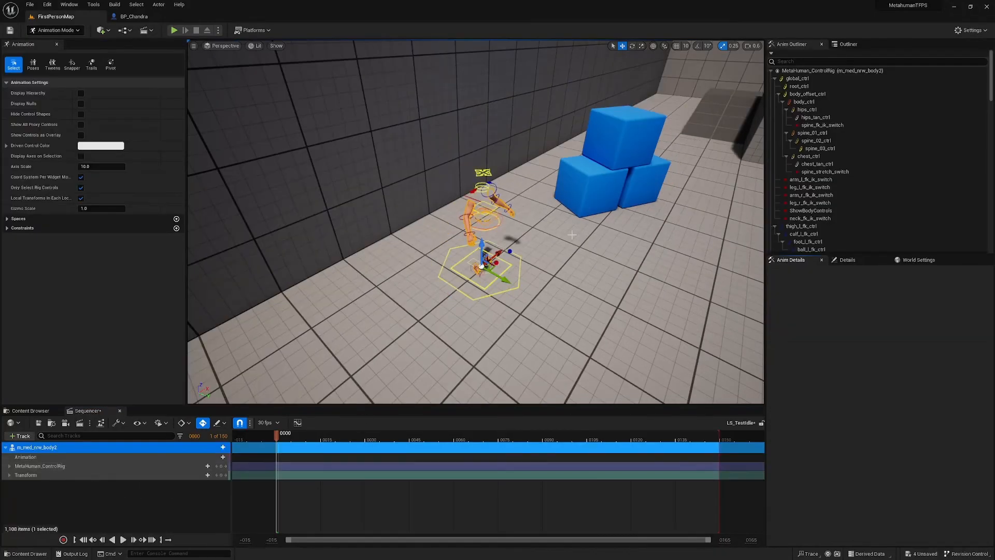
right_drag(542, 233, 541, 240)
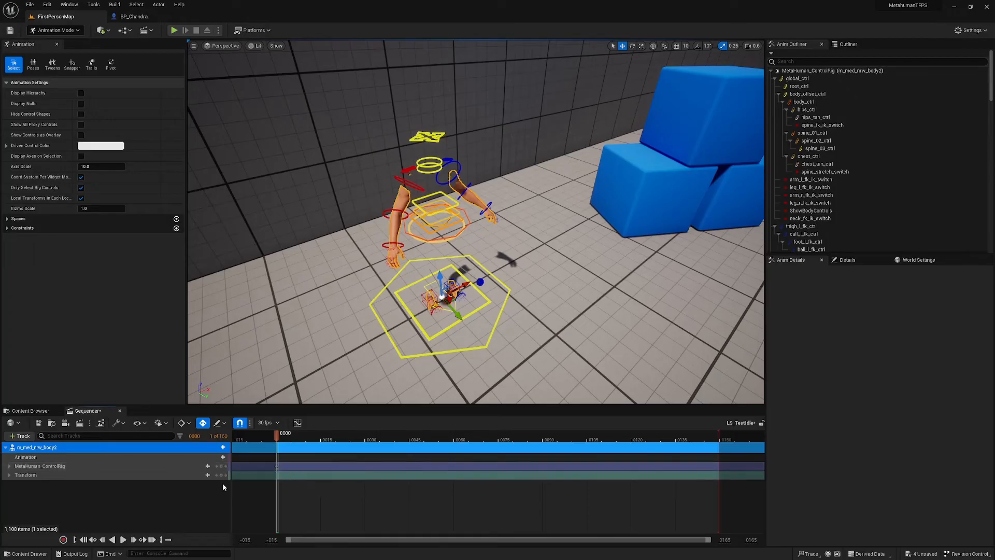
Step: Enable arm_l_fk_ik_switch and arm_r_fk_ik_switch under global_ctrl of MetaHuman_ControlRig to put both arms in IK mode
click(8, 466)
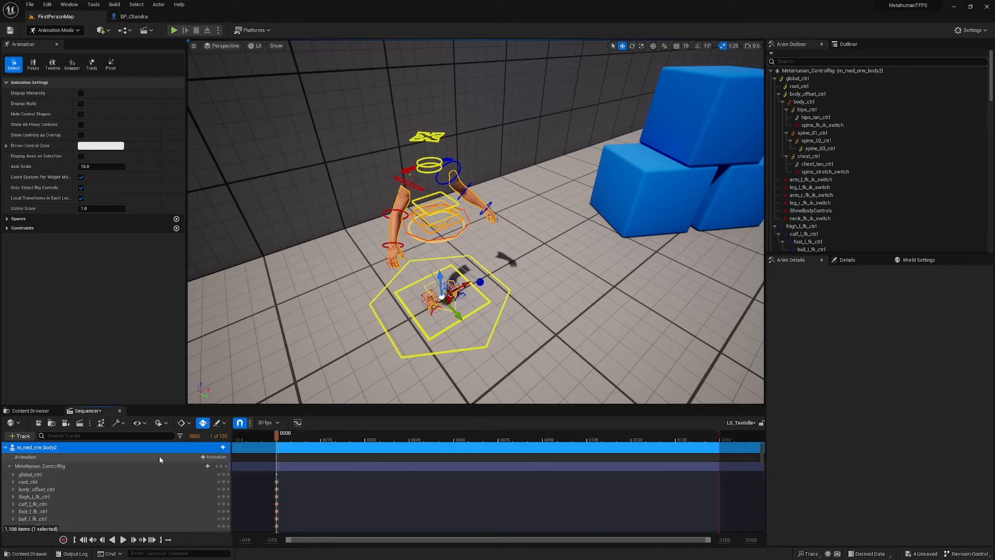
click(14, 475)
scroll(142, 493, down, 3)
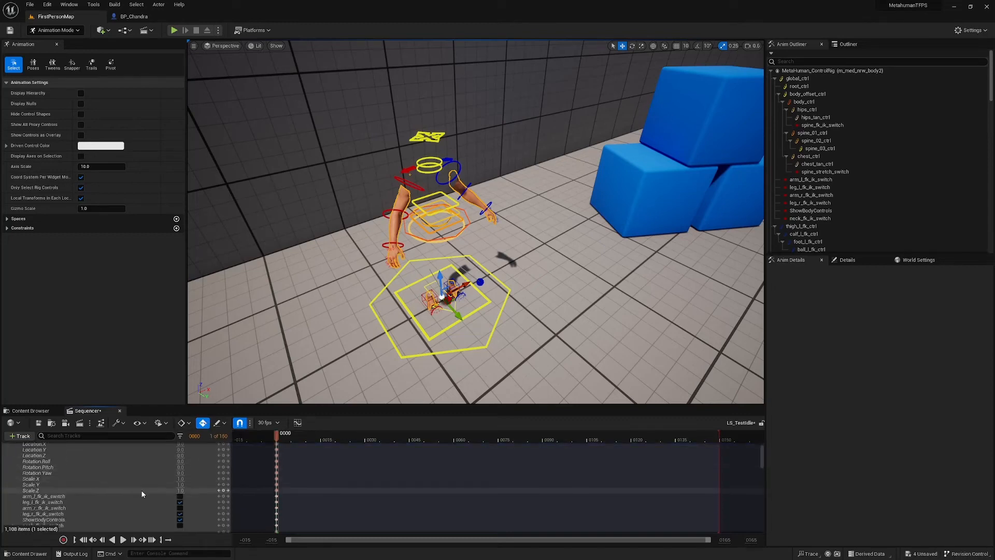
scroll(141, 494, down, 1)
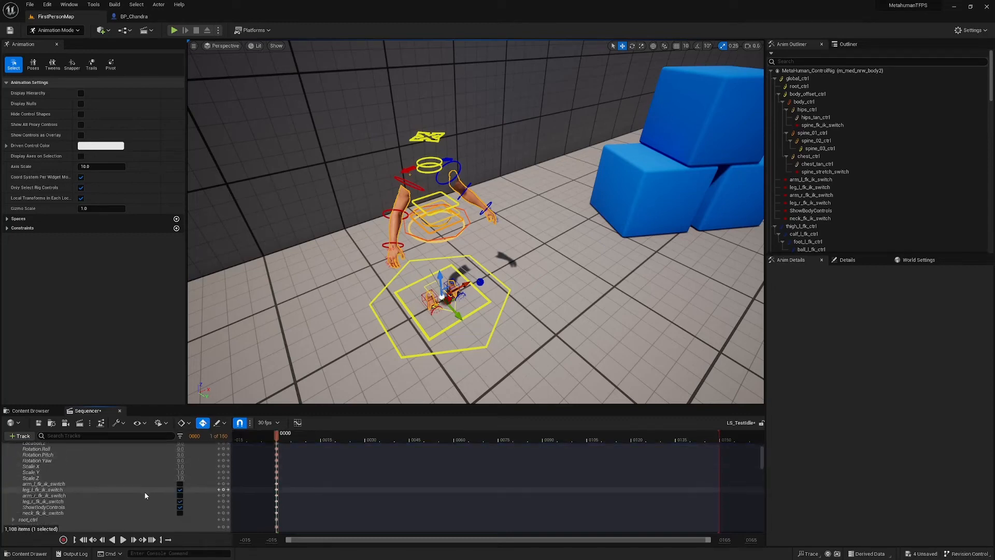
click(180, 483)
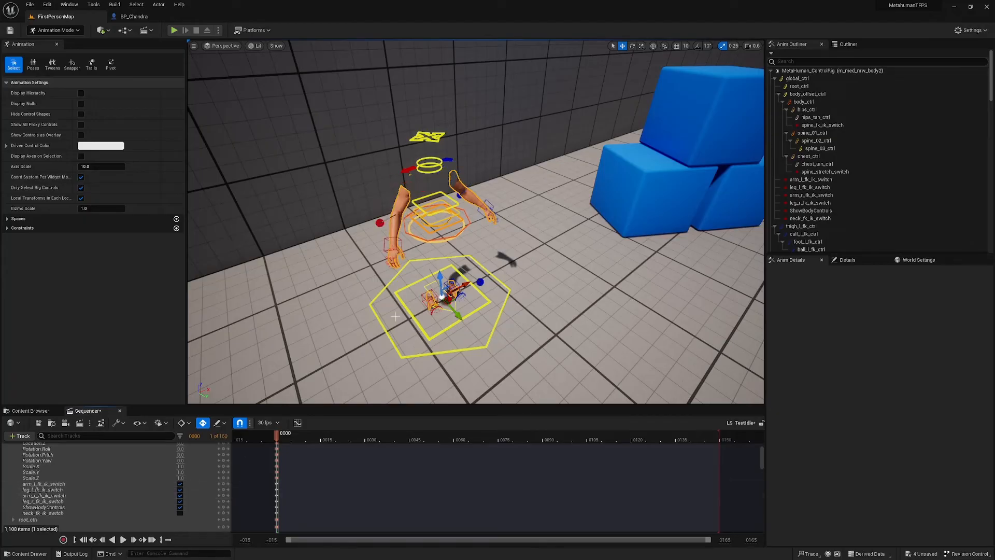
Step: Add a Camera Actor to the level beside the MetaHuman body rig
right_drag(396, 316, 401, 315)
click(102, 30)
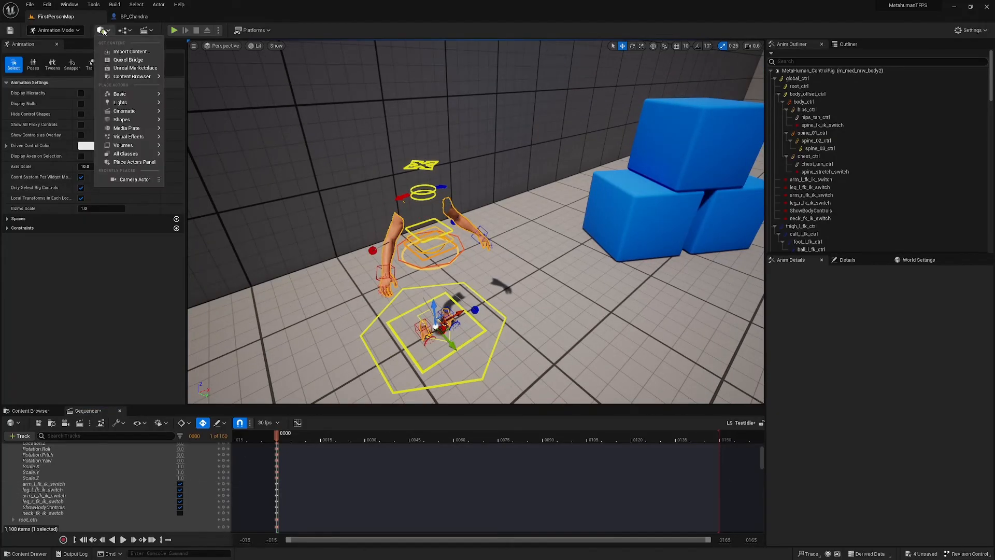
mouse_move(130, 154)
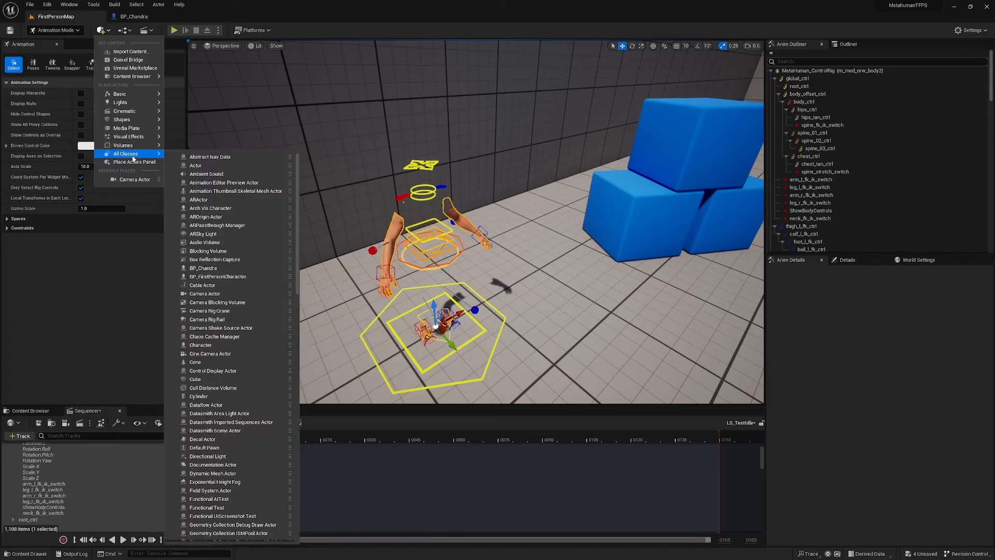
click(223, 293)
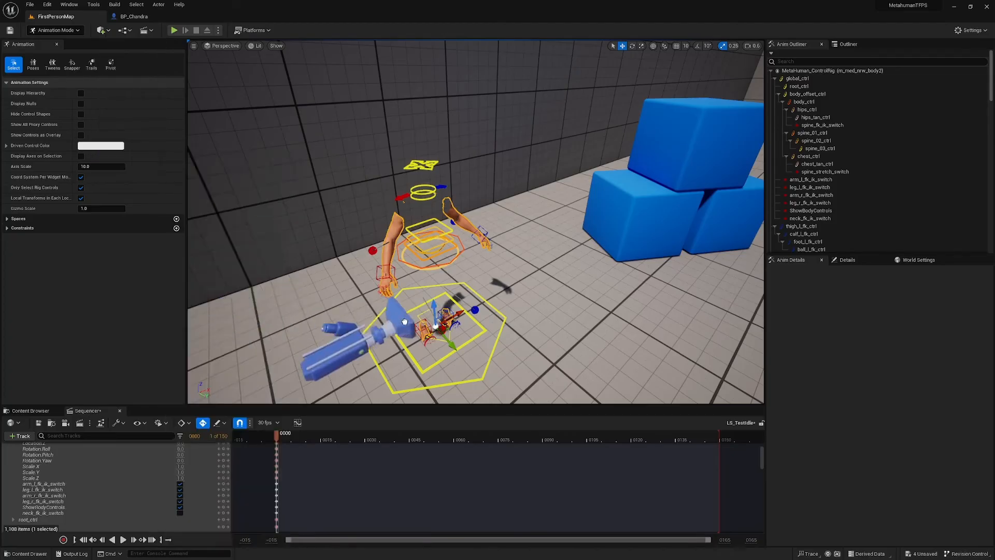
Step: Attach CameraActor to the head bone of m_med_nrw_body2 and reset its rotation and location to zero
click(854, 45)
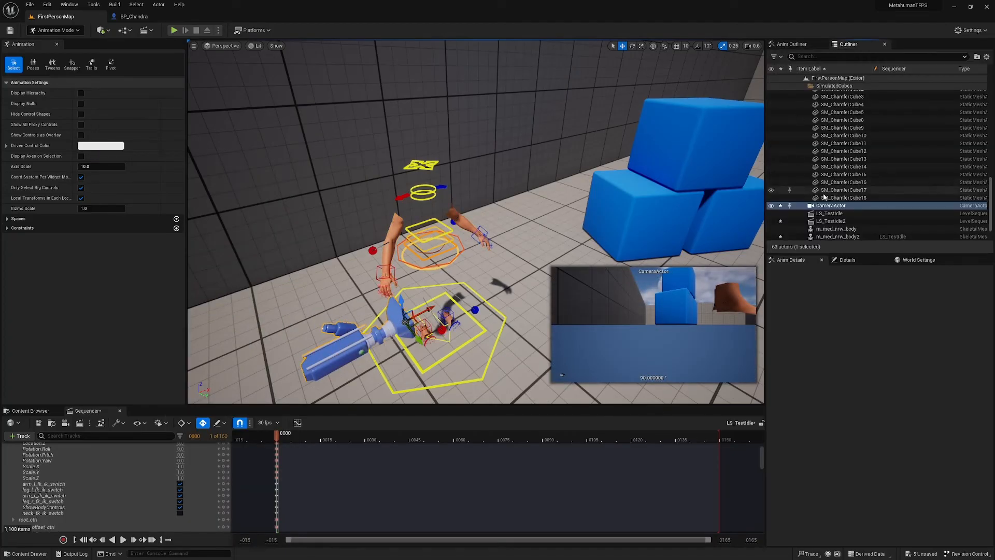
click(839, 208)
drag(839, 207, 846, 238)
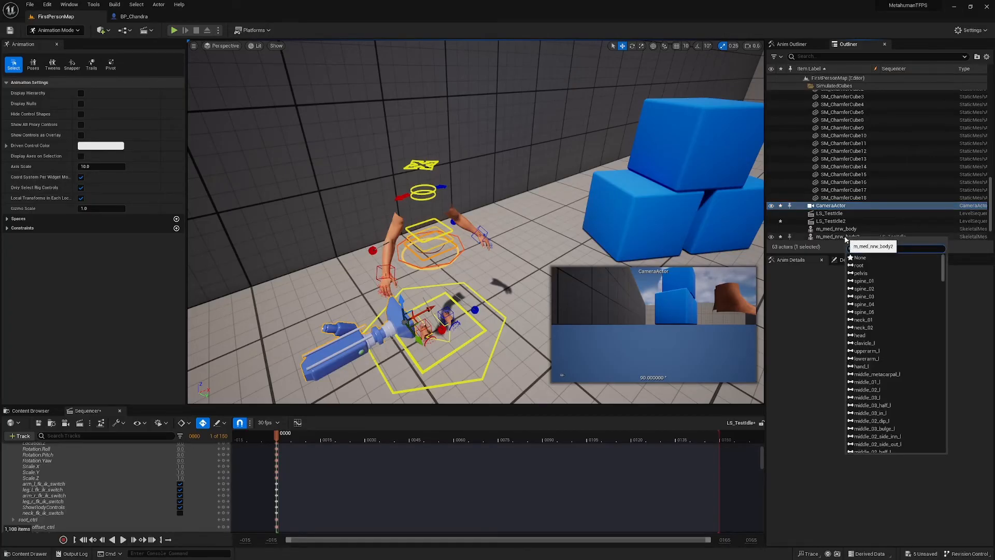
click(862, 337)
click(841, 260)
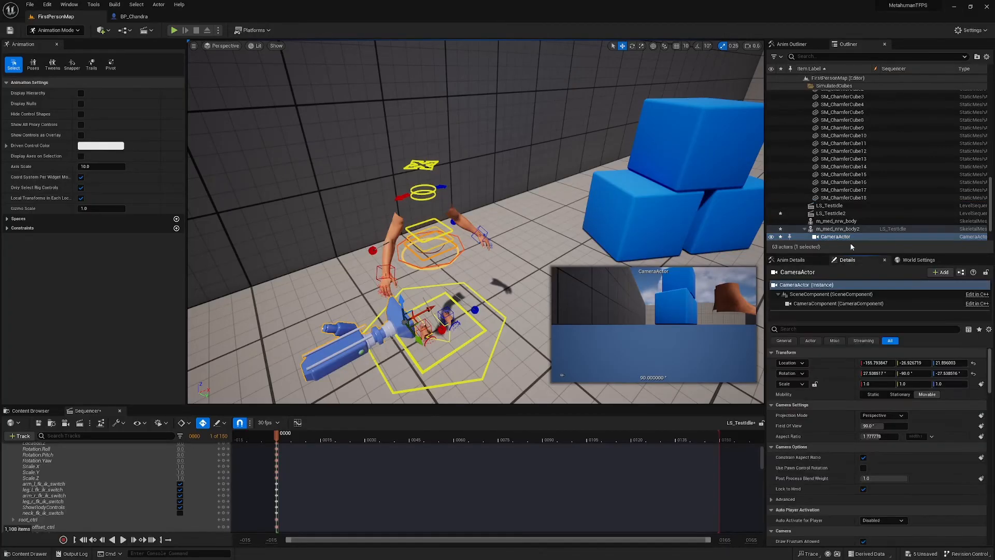
click(973, 373)
click(973, 363)
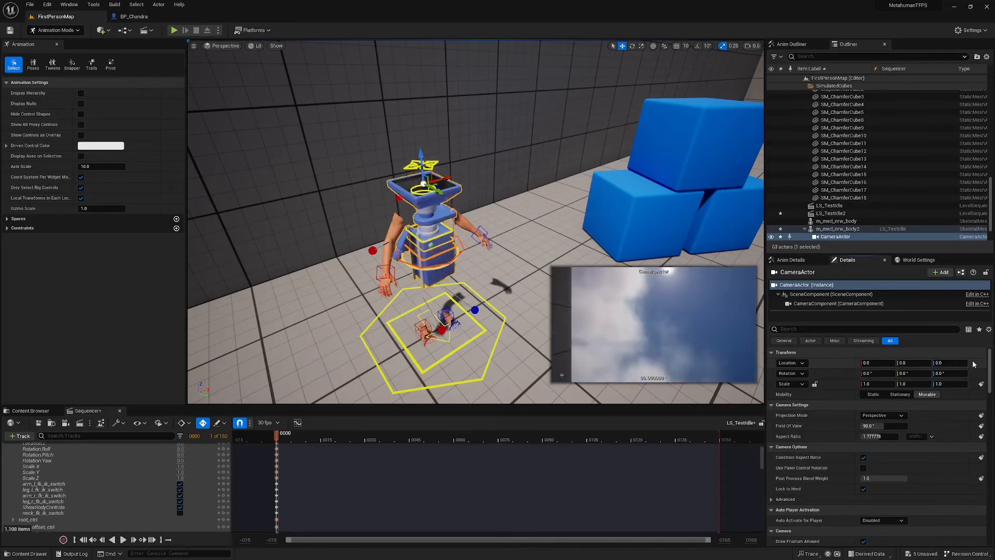
Step: Rotate CameraActor with 10° rotation snapping to -90° on X and 90° on Z so it faces forward from the head
key(e)
right_drag(447, 208, 456, 204)
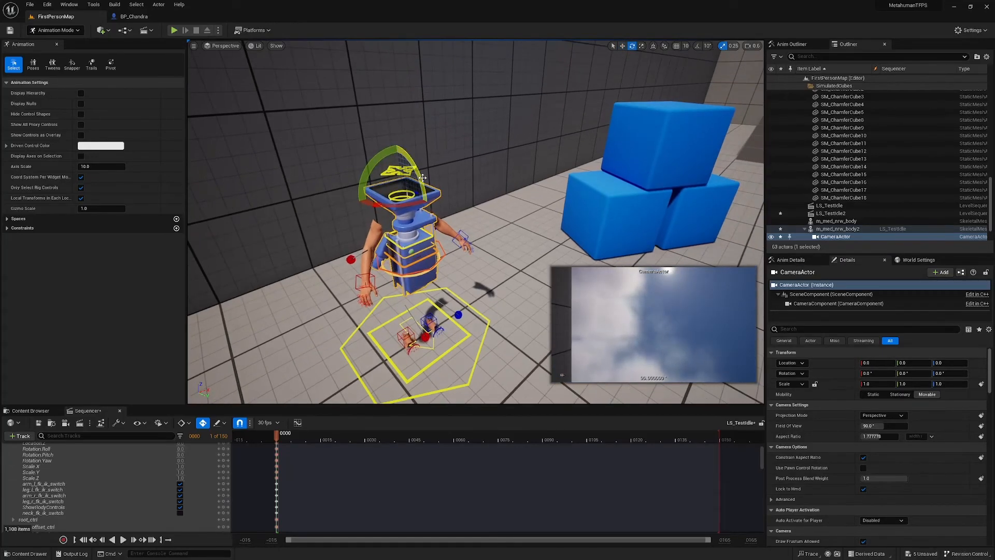
drag(421, 177, 428, 217)
key(ctrl+z)
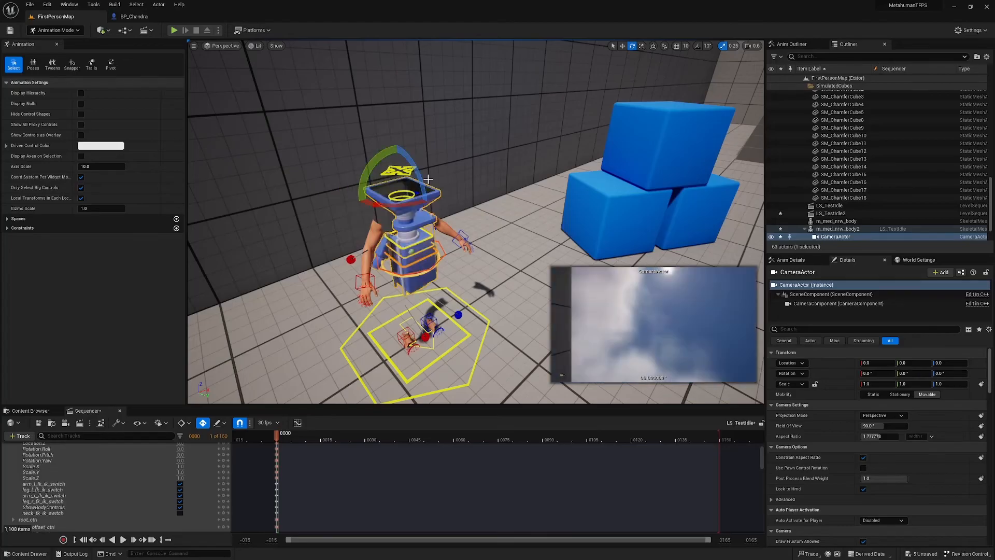
click(697, 46)
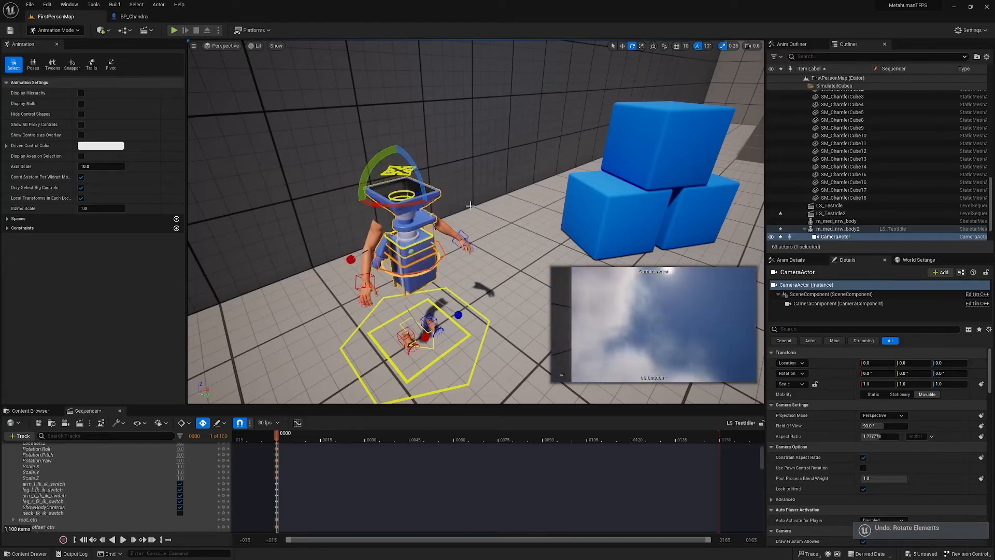
drag(417, 180, 425, 228)
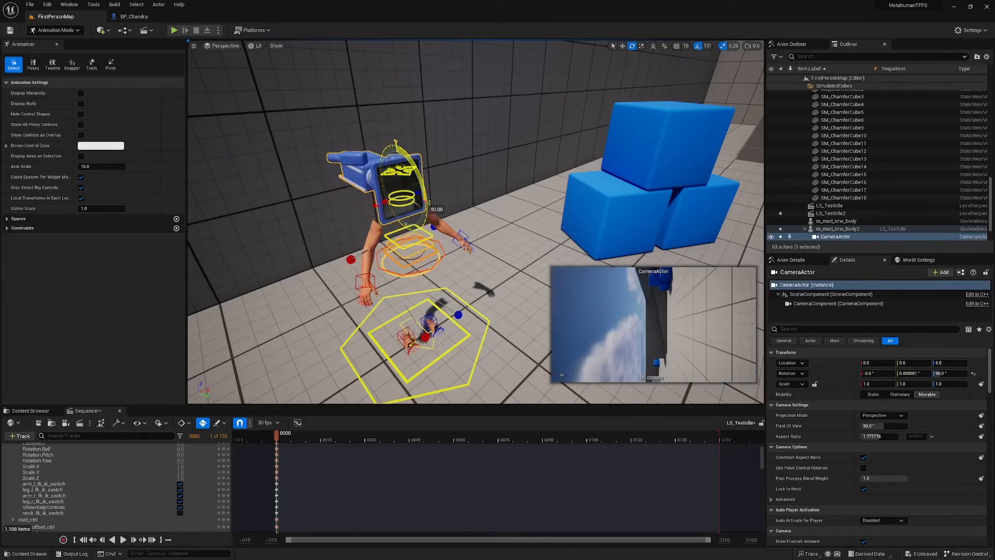
drag(367, 166, 398, 139)
key(a)
right_drag(433, 167, 474, 168)
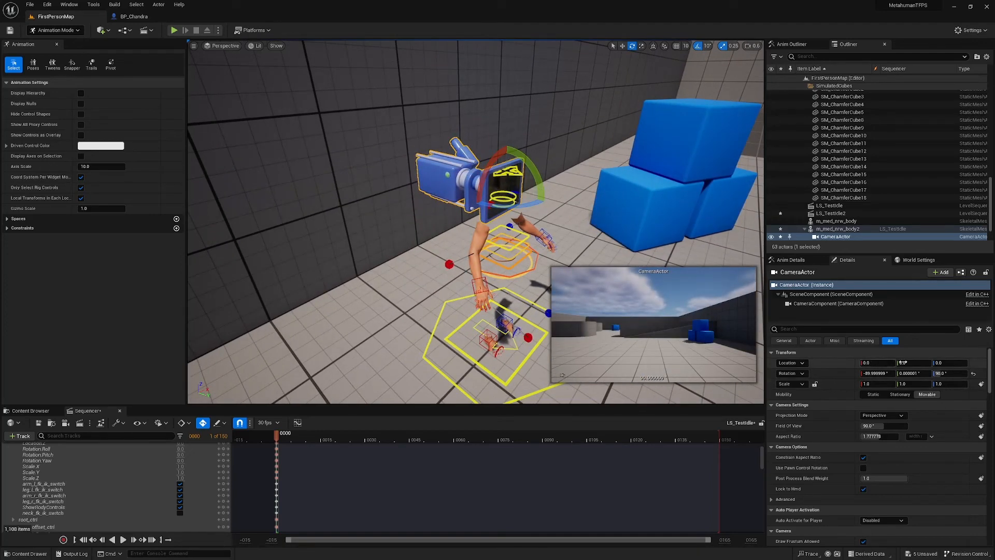
Step: Match CameraActor's location to the TrueFirstPersonCamera offset in BP_Chandra by setting X to 6 and Y to 10
click(136, 17)
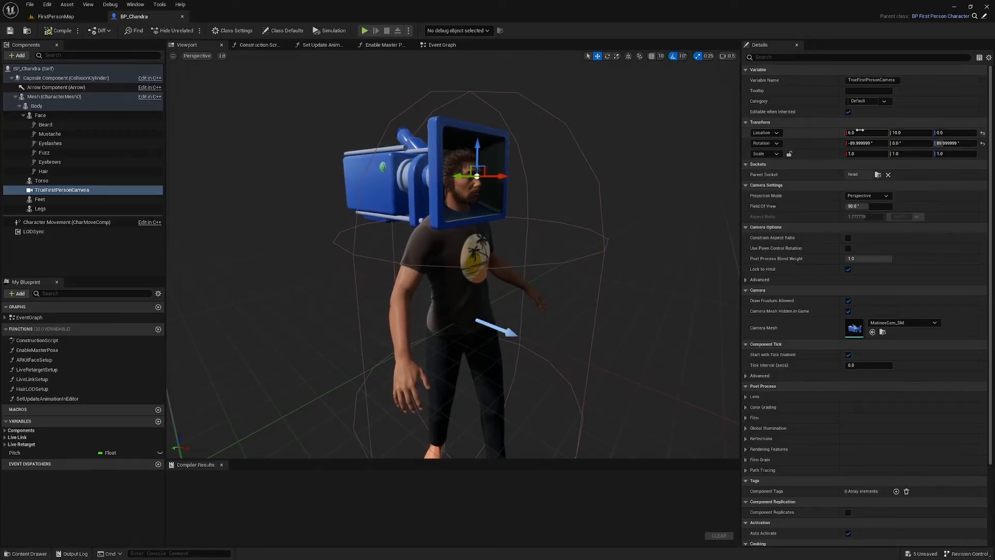
click(77, 18)
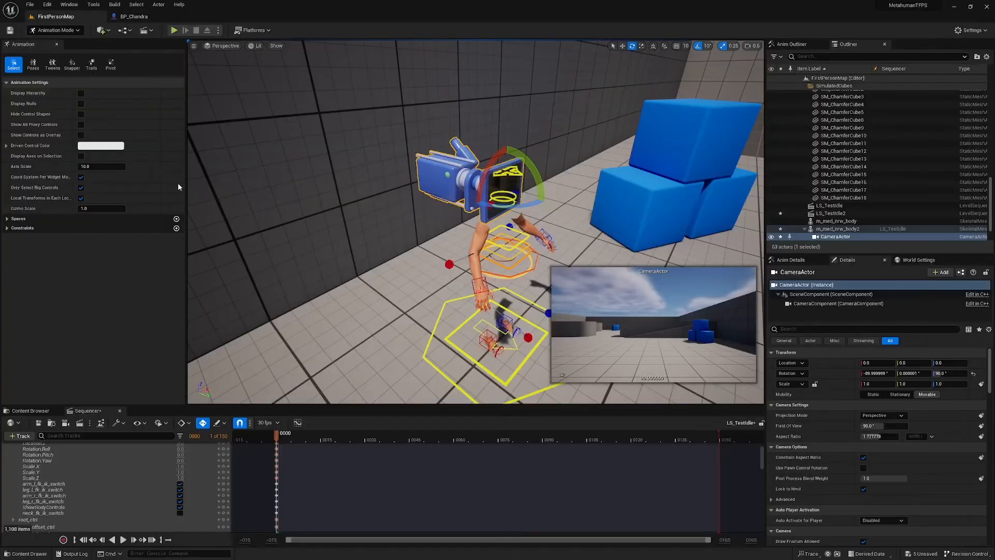
click(885, 362)
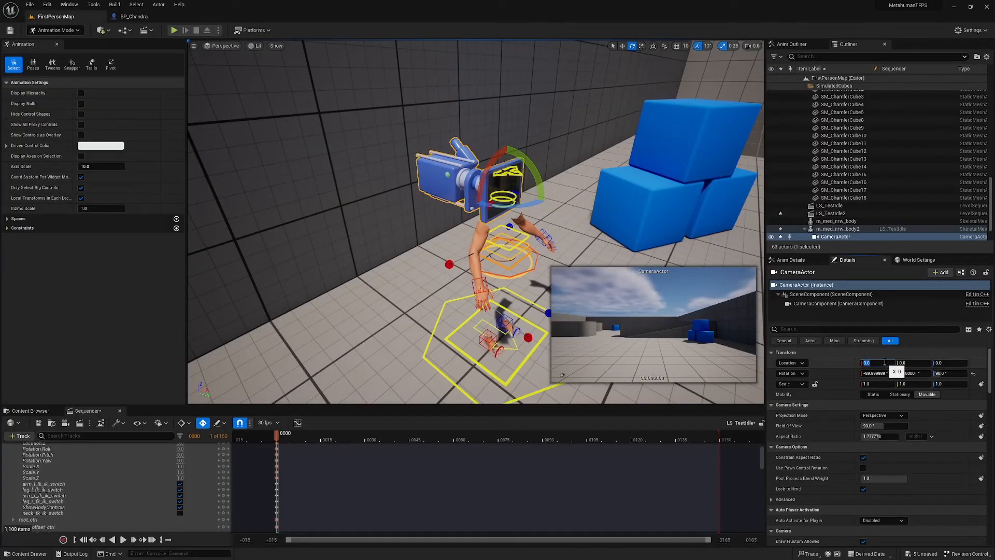
text(6)
click(921, 362)
text(10)
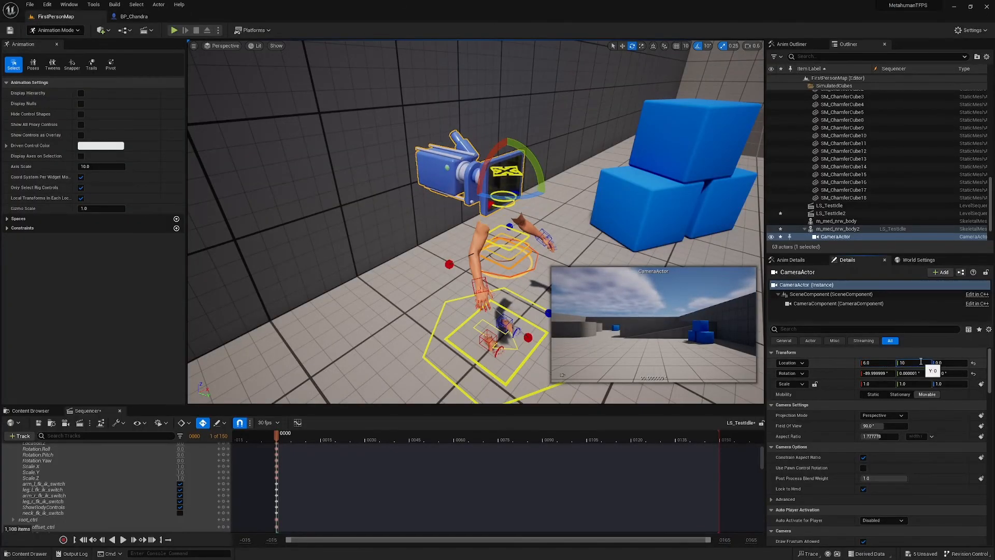
key(Return)
right_drag(523, 167, 539, 171)
key(w)
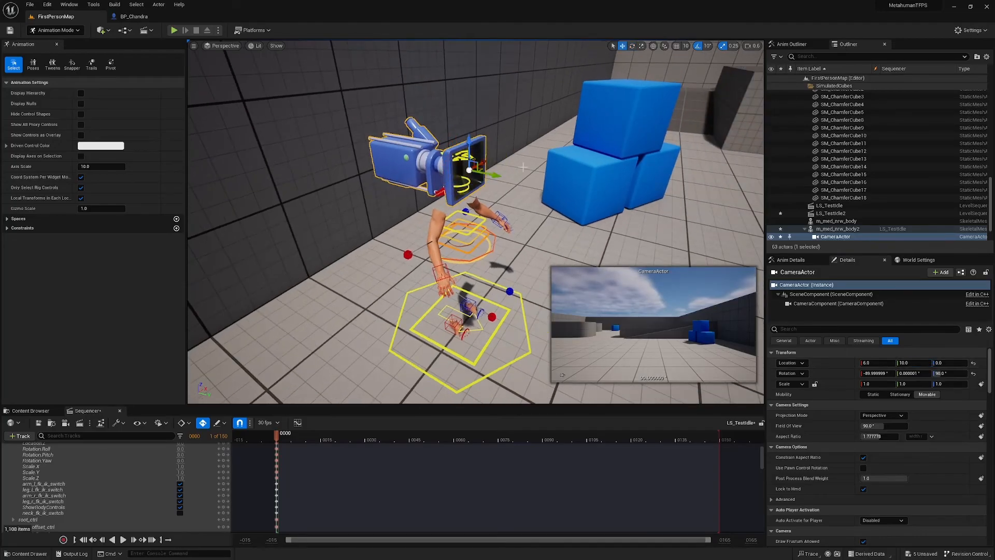
Step: Split the viewport into two side-by-side panes with one looking through CameraActor, and hide the Animation mode settings
click(193, 46)
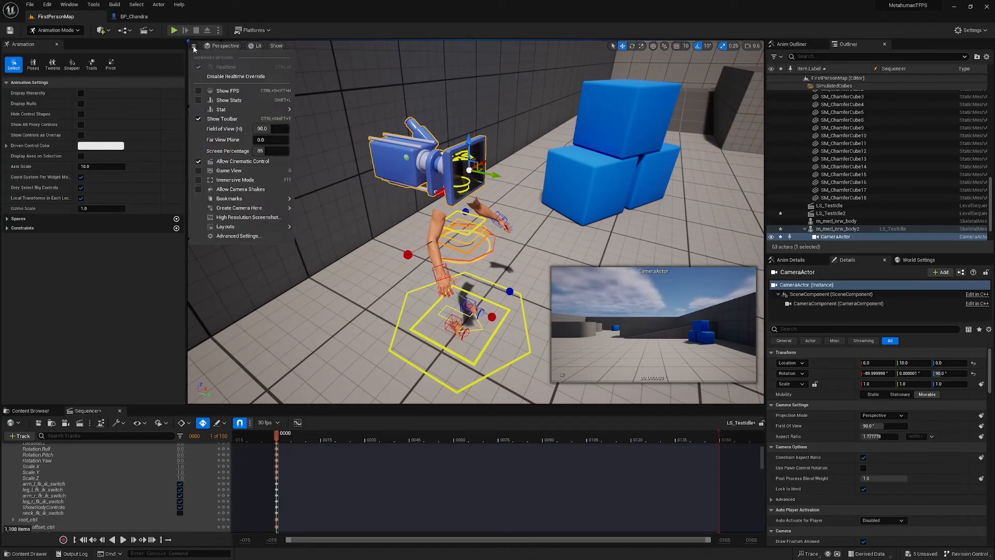
mouse_move(243, 227)
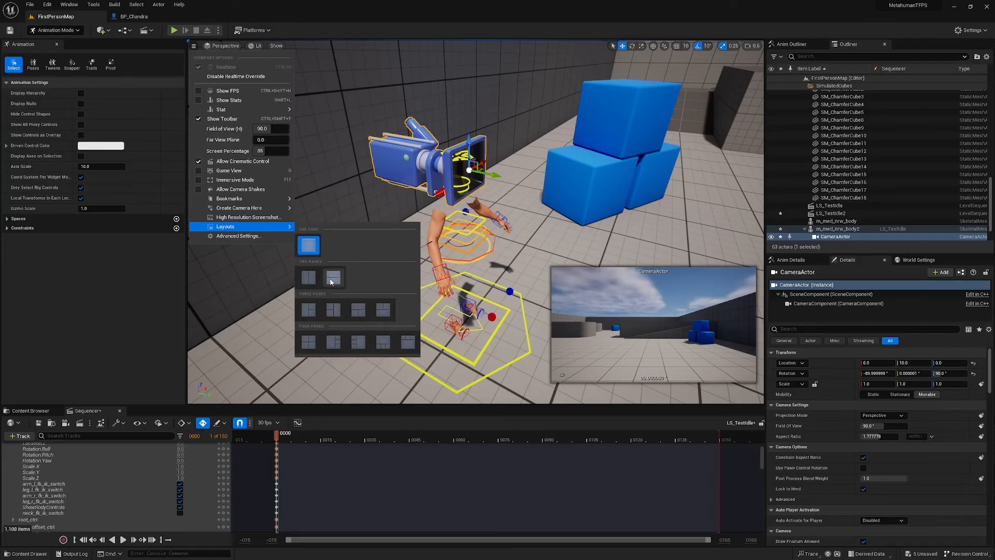
click(310, 279)
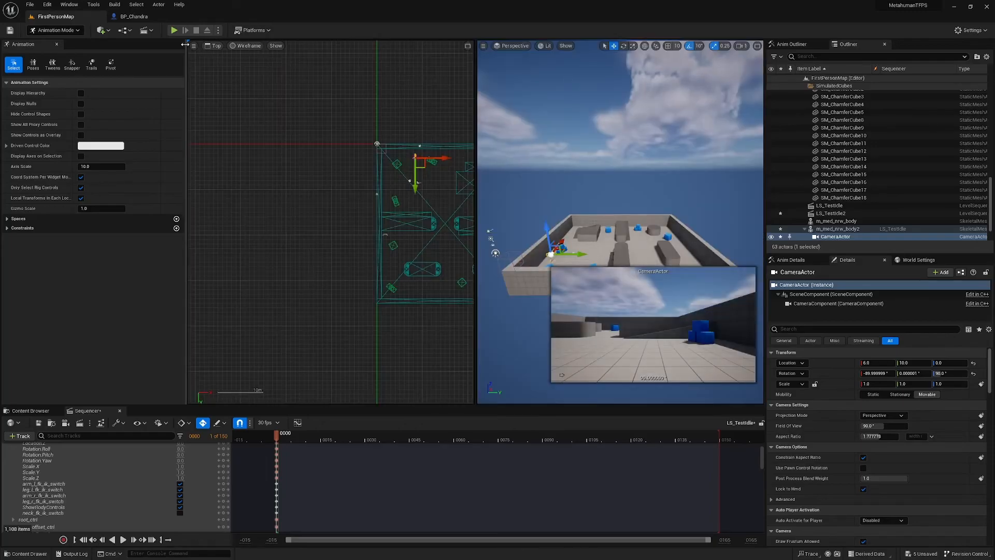
click(216, 46)
click(241, 133)
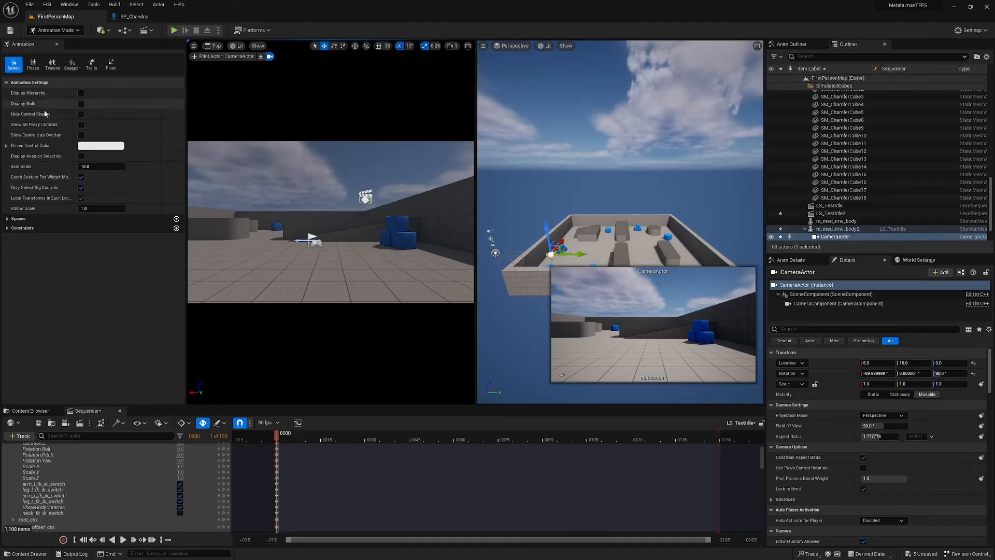
click(57, 45)
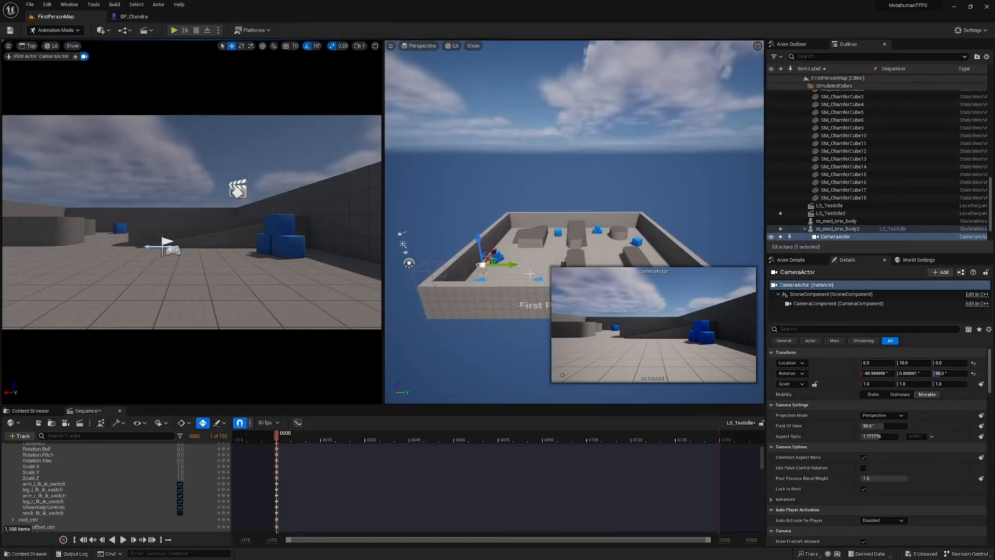
Step: Raise the right hand control hand_r_ik_ctrl in front of CameraActor and rotate it so the hand shows in the camera view
key(f)
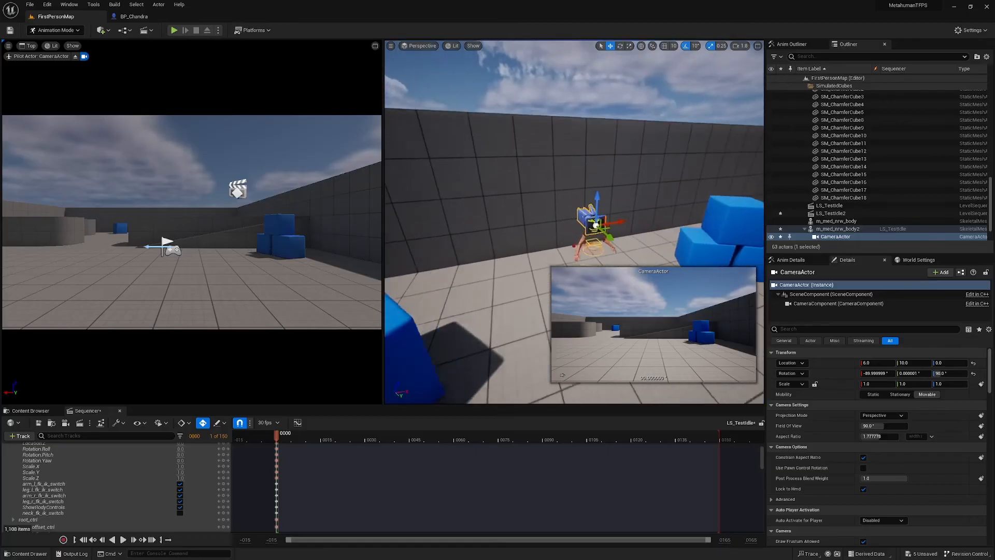
right_drag(574, 222, 570, 244)
scroll(622, 269, down, 3)
click(508, 267)
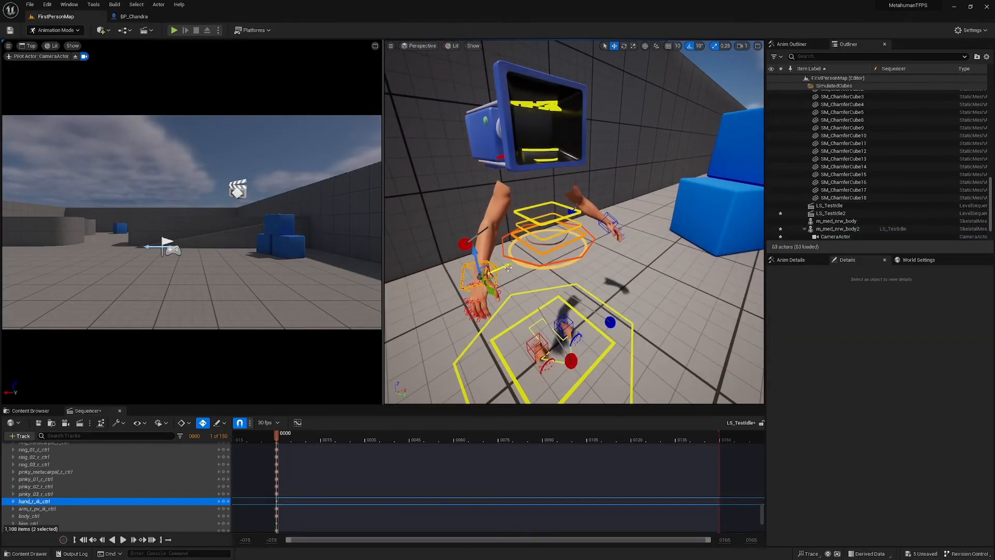
drag(484, 273, 565, 124)
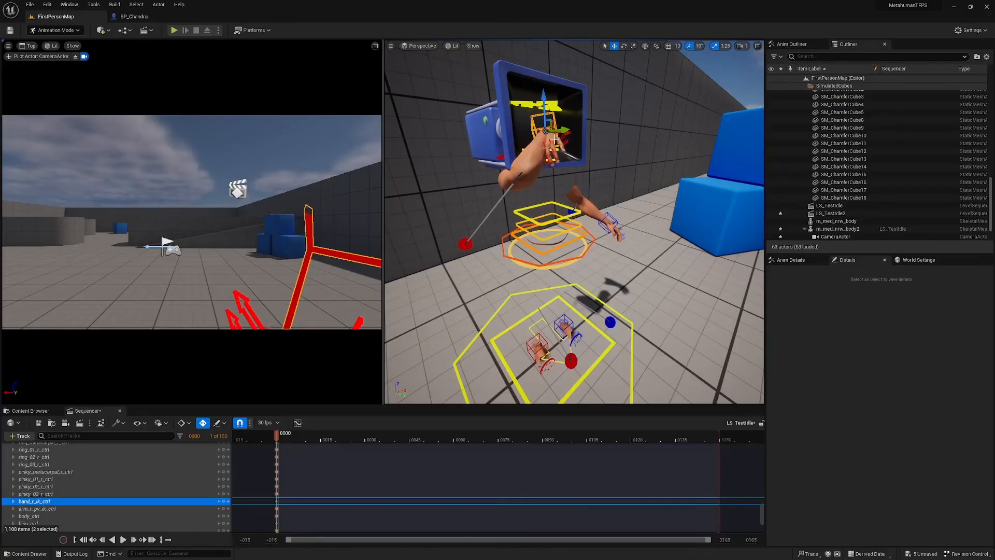
key(e)
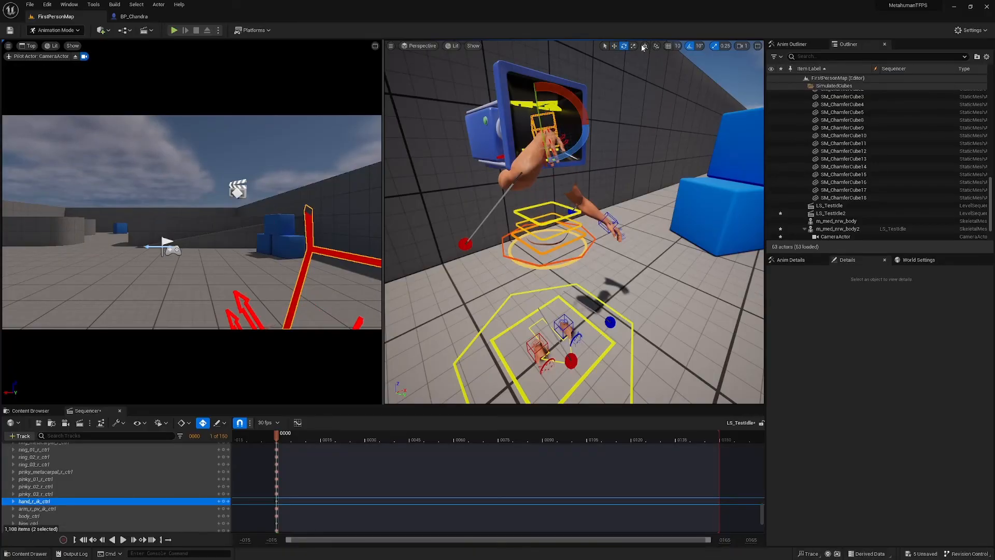
drag(572, 132, 586, 162)
key(w)
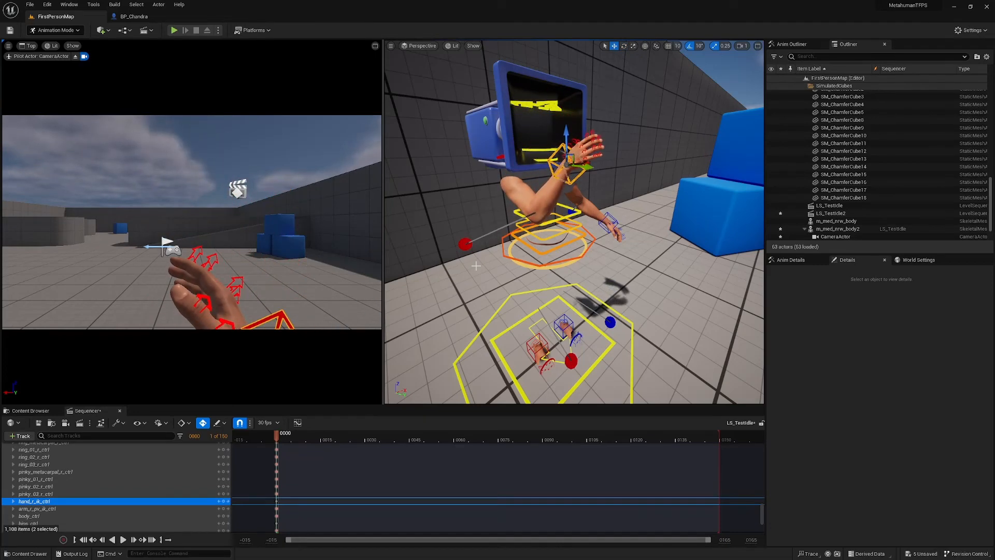
Step: Open the AnimBP_Chandra animation blueprint from the _Main/Animation folder
click(31, 410)
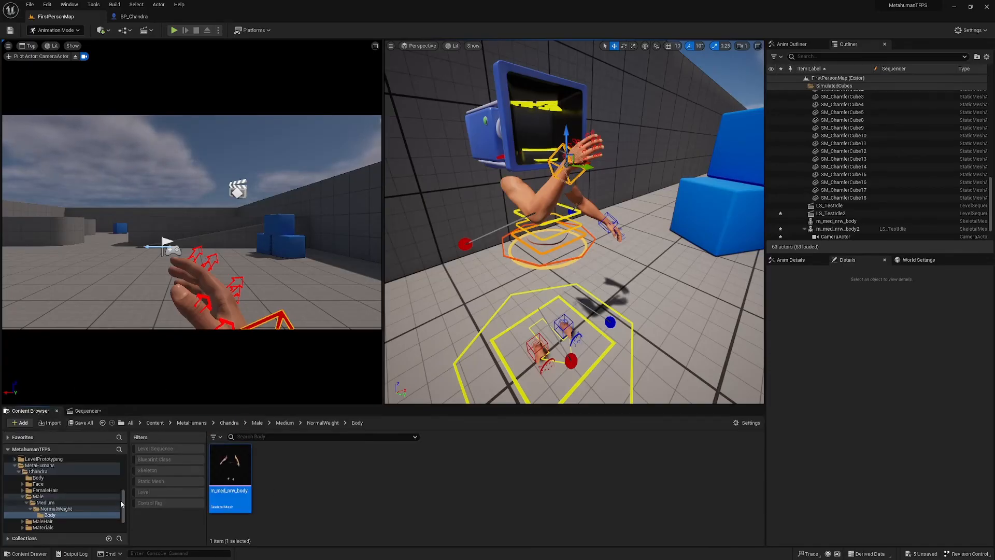
drag(125, 503, 129, 465)
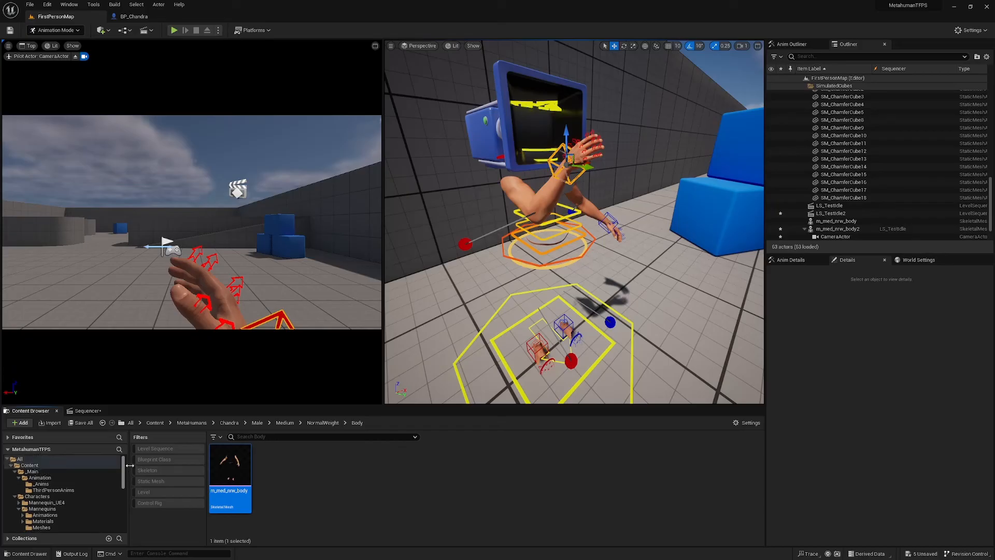
click(49, 478)
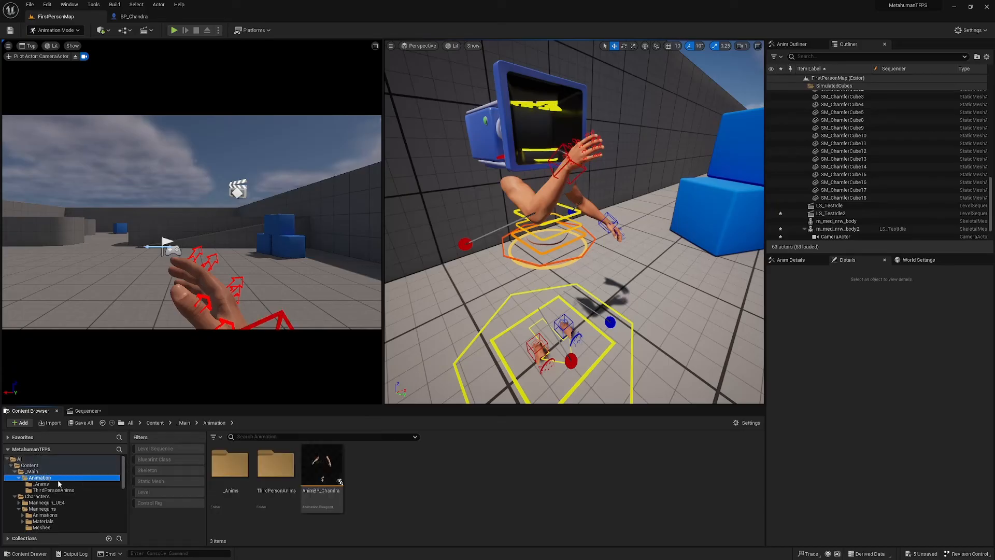
double_click(319, 477)
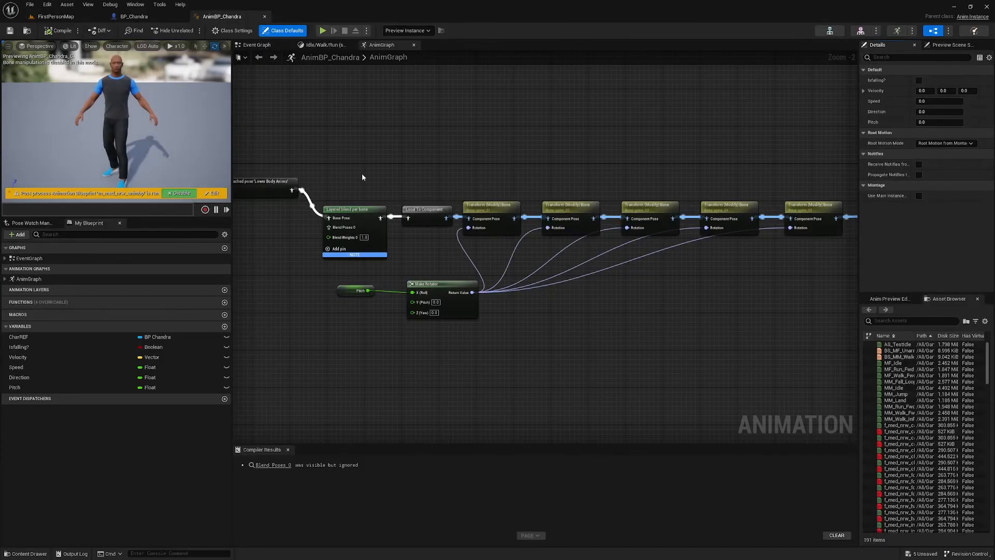
Step: Connect a looping AS_TestIdle sequence player to Blend Poses 0 of the Layered blend per bone node and compile AnimBP_Chandra
right_drag(329, 155, 543, 181)
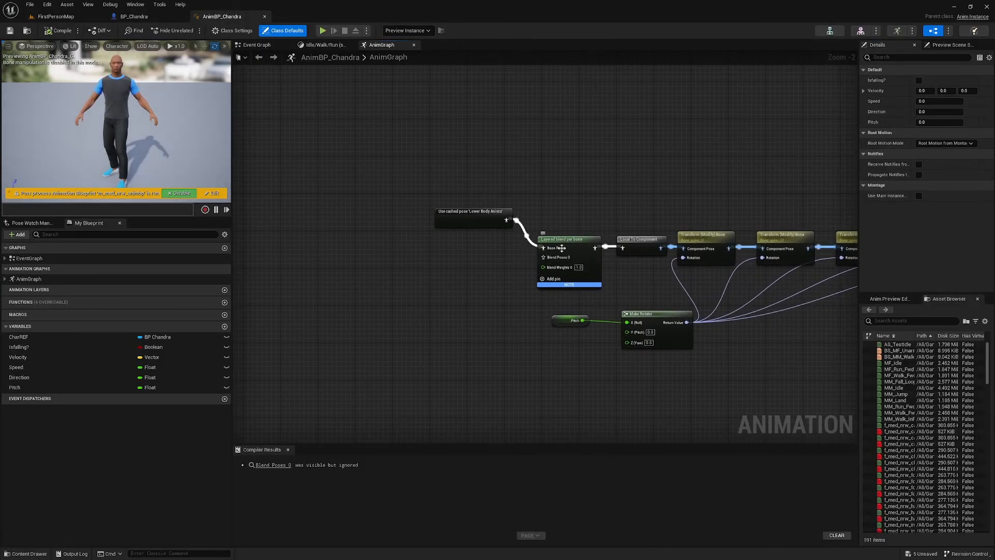
click(554, 248)
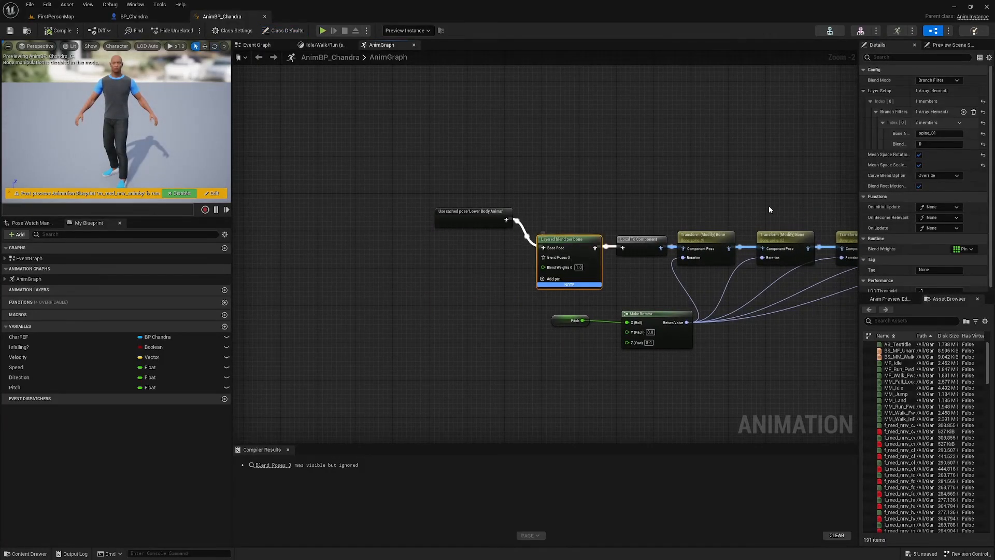
click(919, 165)
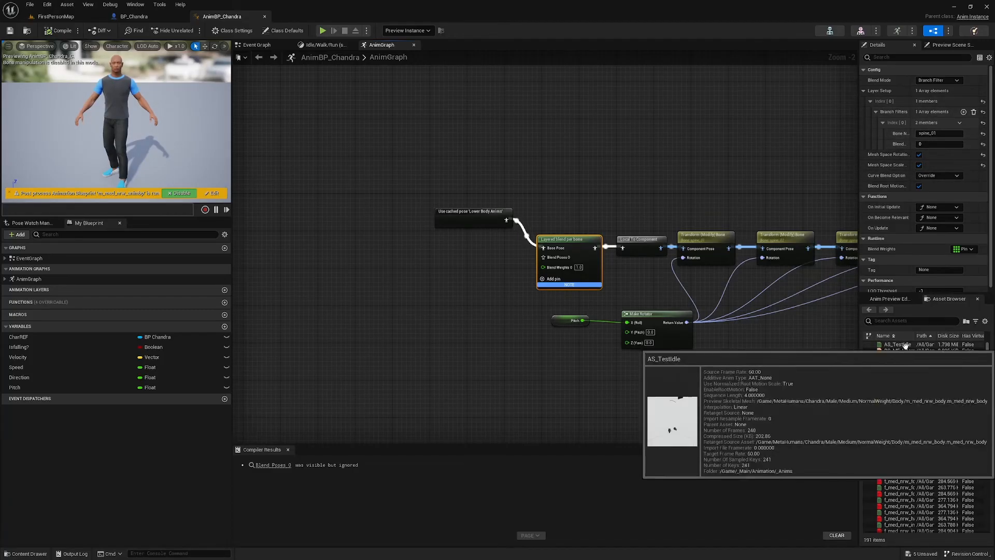
drag(897, 344, 543, 257)
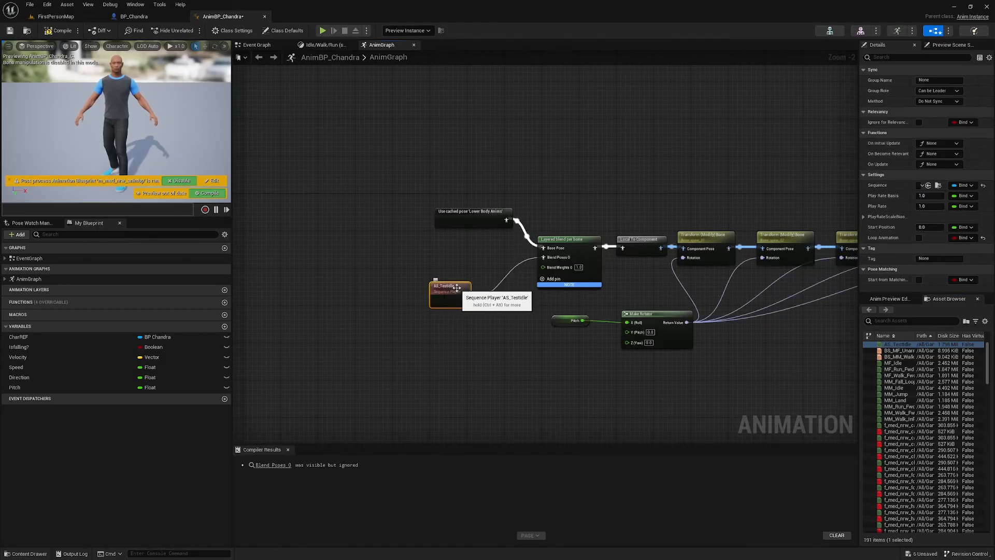
click(919, 237)
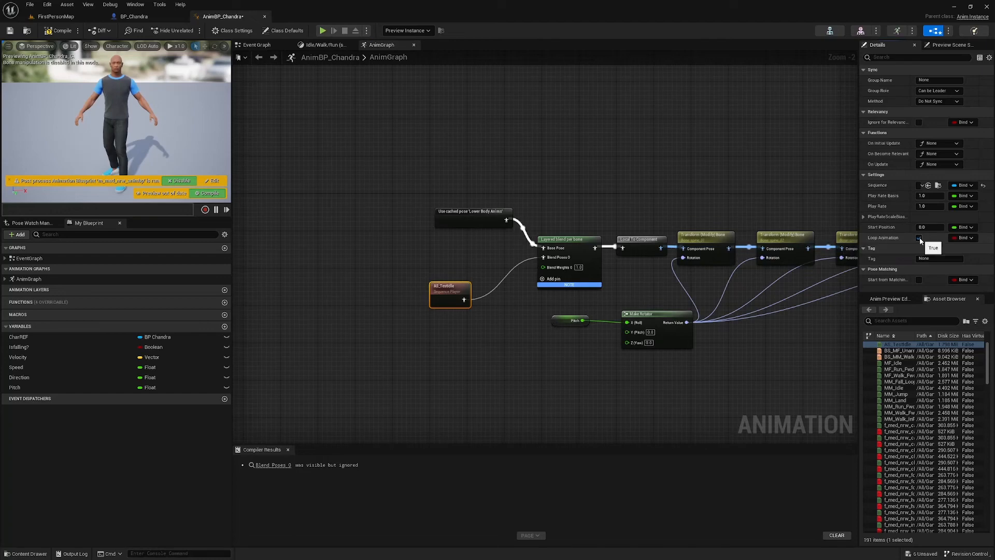
click(58, 31)
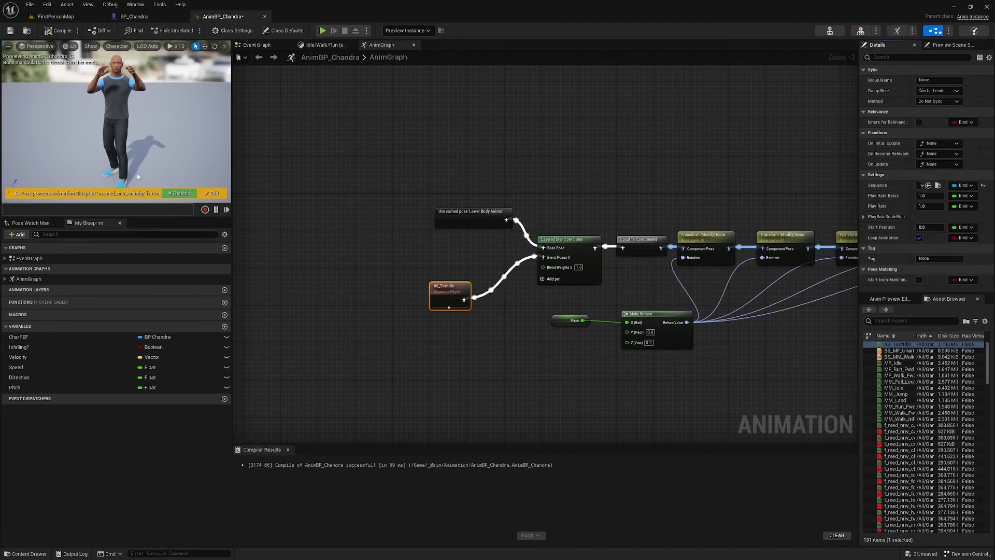
Step: Play FirstPersonMap and examine the hand idle in first person and, in full screen, on the character from outside
click(55, 16)
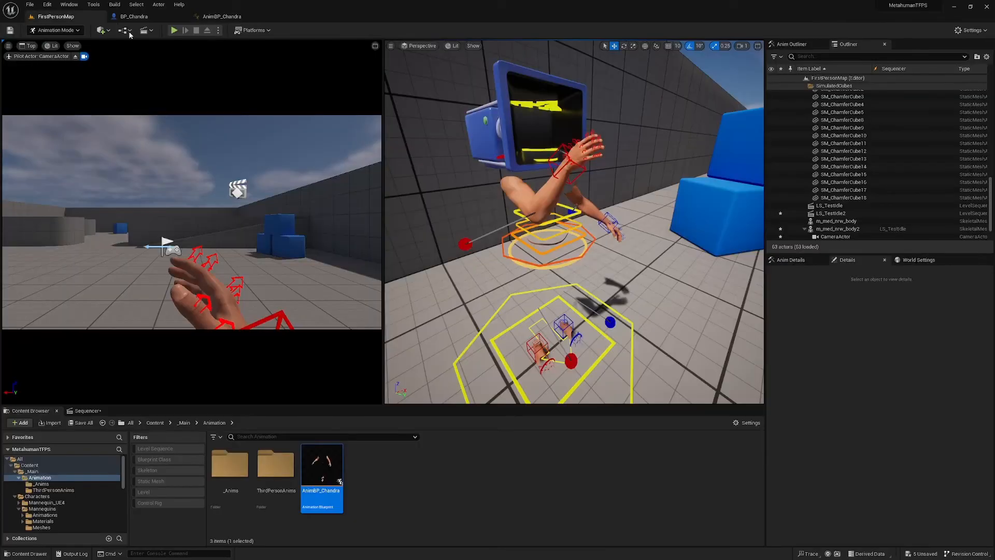
click(175, 30)
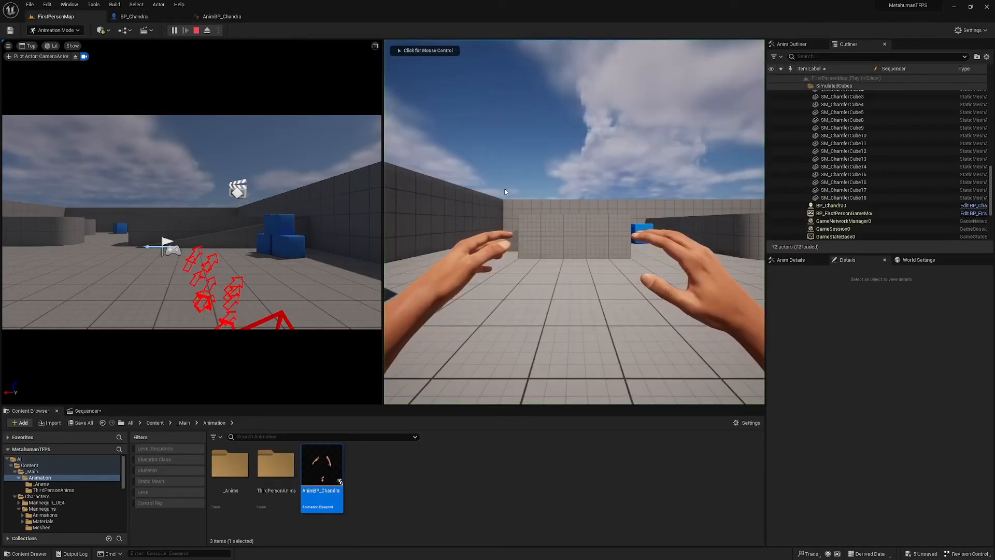
key(F11)
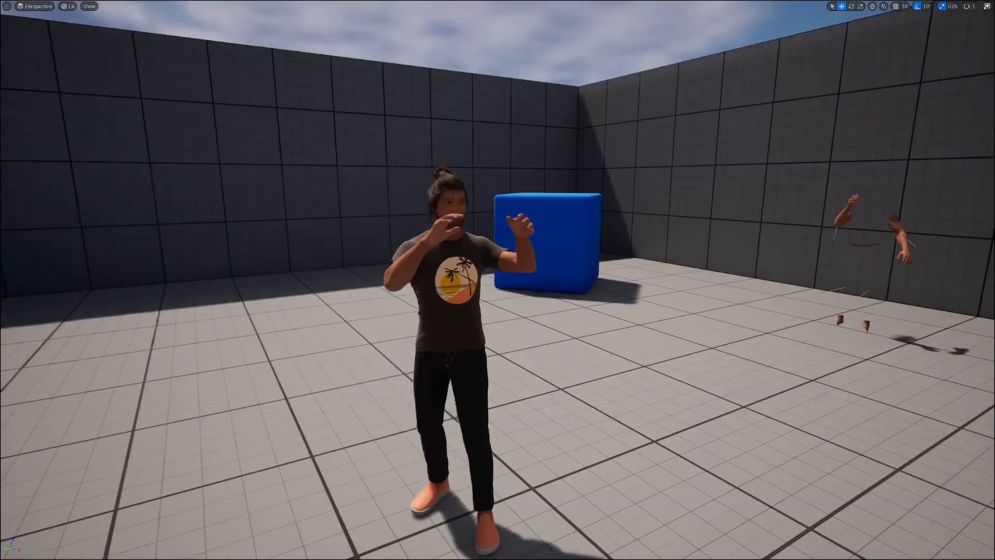
right_drag(497, 280, 430, 236)
scroll(481, 277, down, 1)
key(w)
key(w)
right_drag(577, 236, 588, 263)
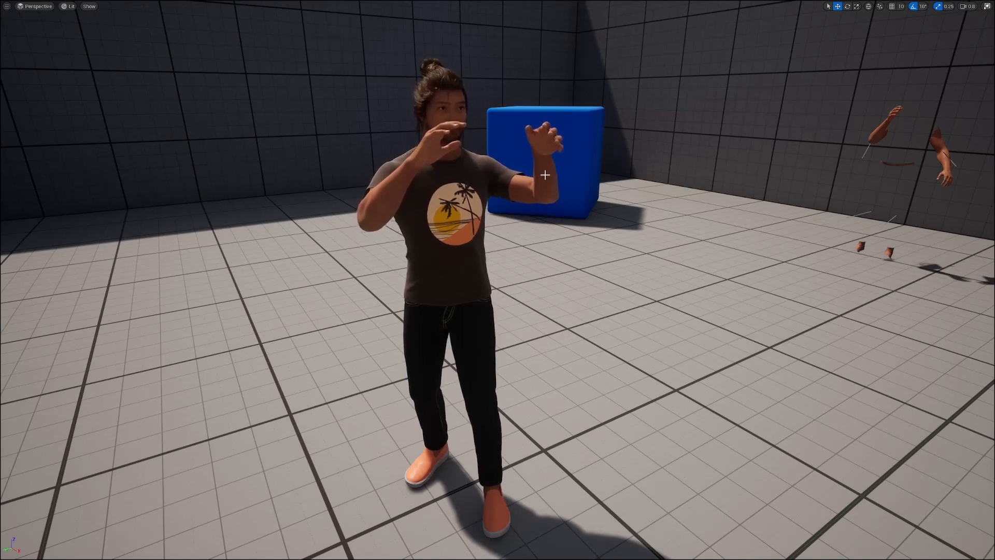
right_drag(546, 194, 542, 185)
key(F11)
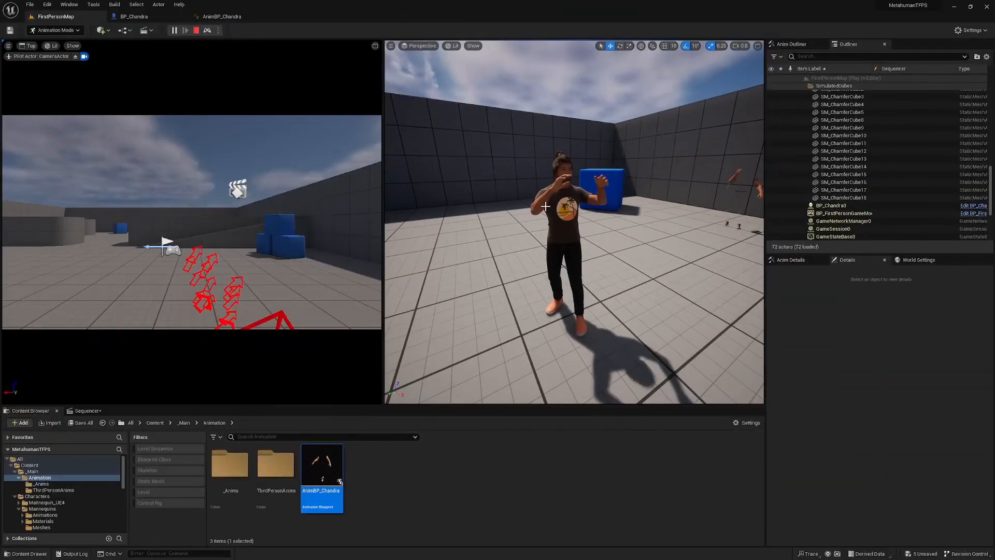
Step: Review the AS_TestIdle blend in AnimBP_Chandra's AnimGraph, and examine the playing character full screen from the front and from behind
click(222, 17)
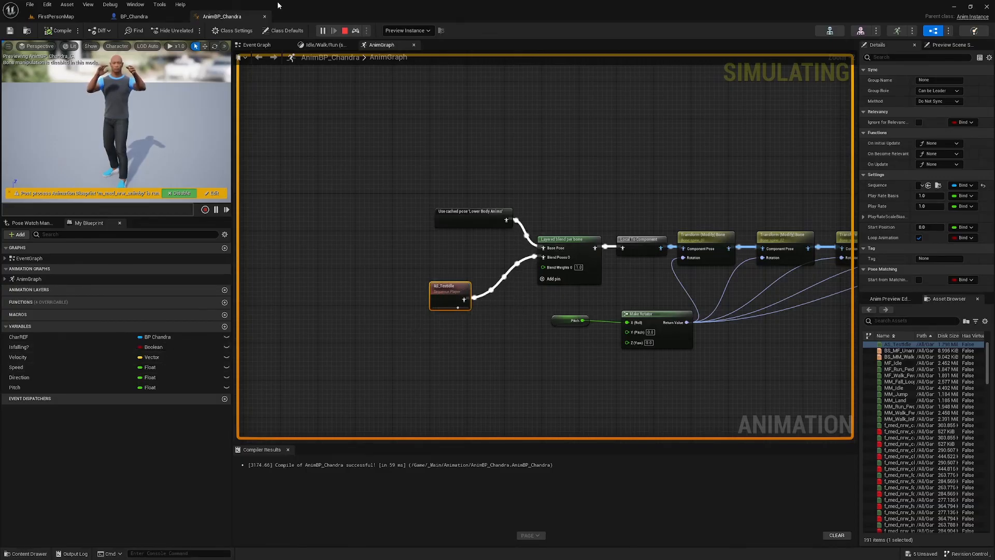
click(78, 18)
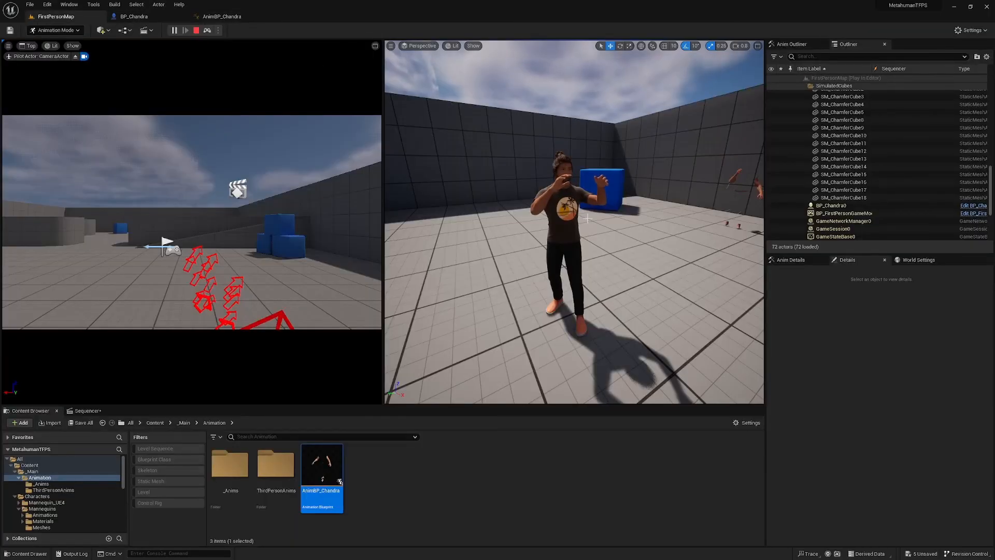
key(F11)
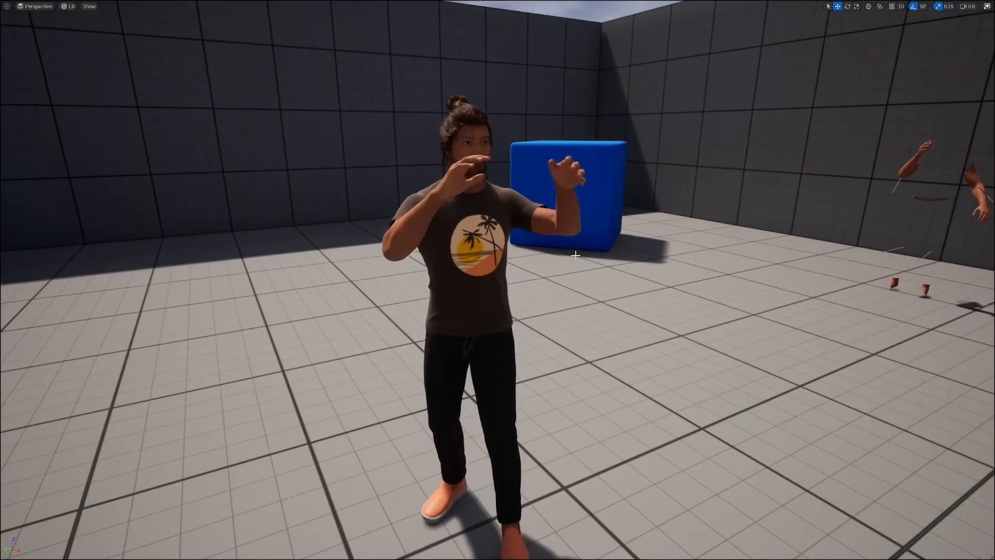
right_drag(575, 255, 584, 283)
key(w)
key(d)
key(e)
key(d)
key(a)
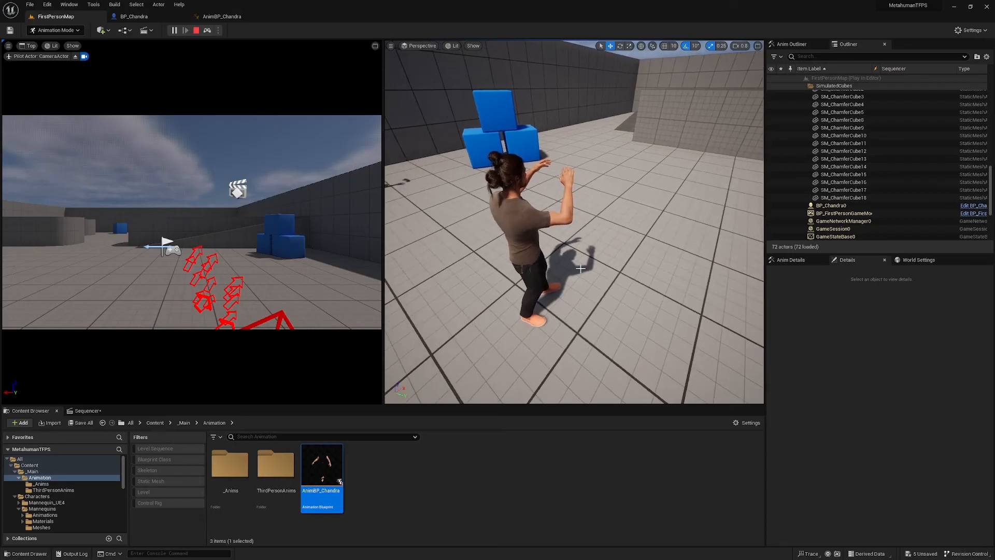
Step: Show the MetaHuman_ControlRig track in the LS_TestIdle sequence and examine the character's raised hands up close from over the shoulder
click(86, 411)
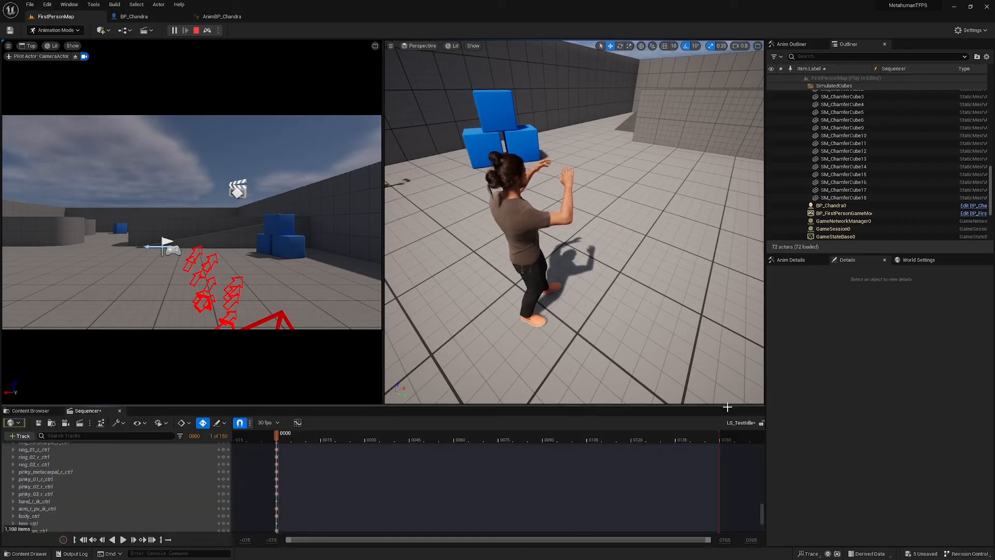
drag(761, 513, 752, 446)
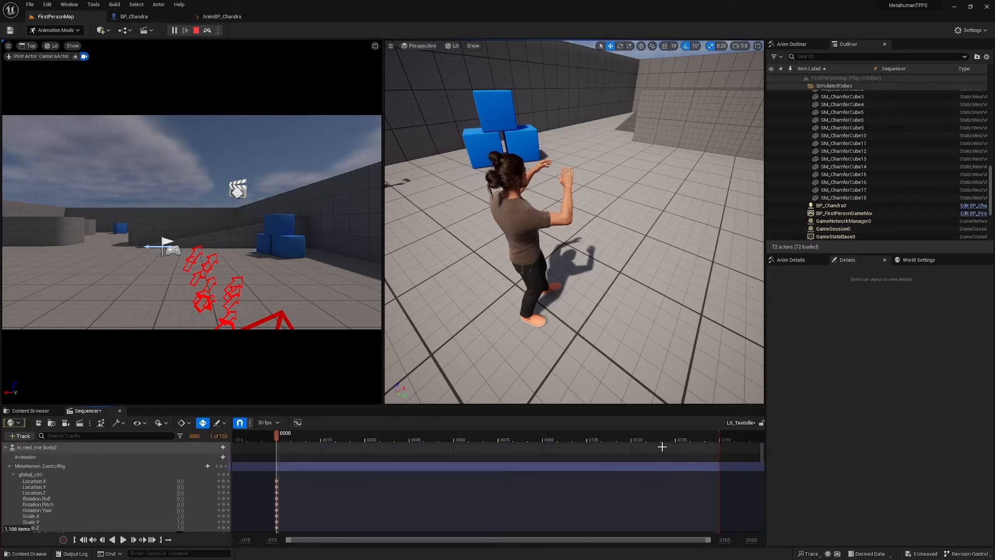
right_drag(561, 378, 551, 383)
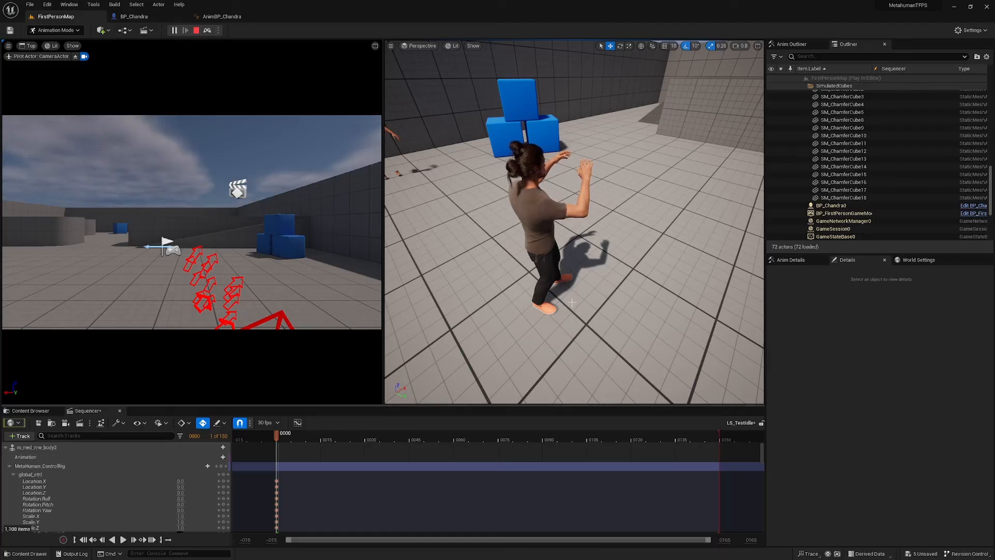
alt+drag(577, 287, 752, 267)
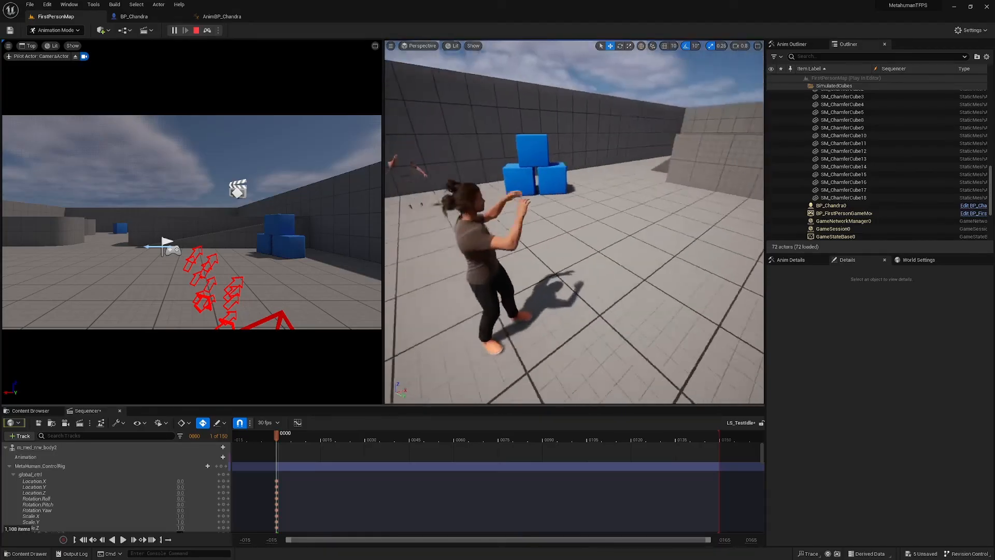
key(w)
right_drag(576, 287, 568, 257)
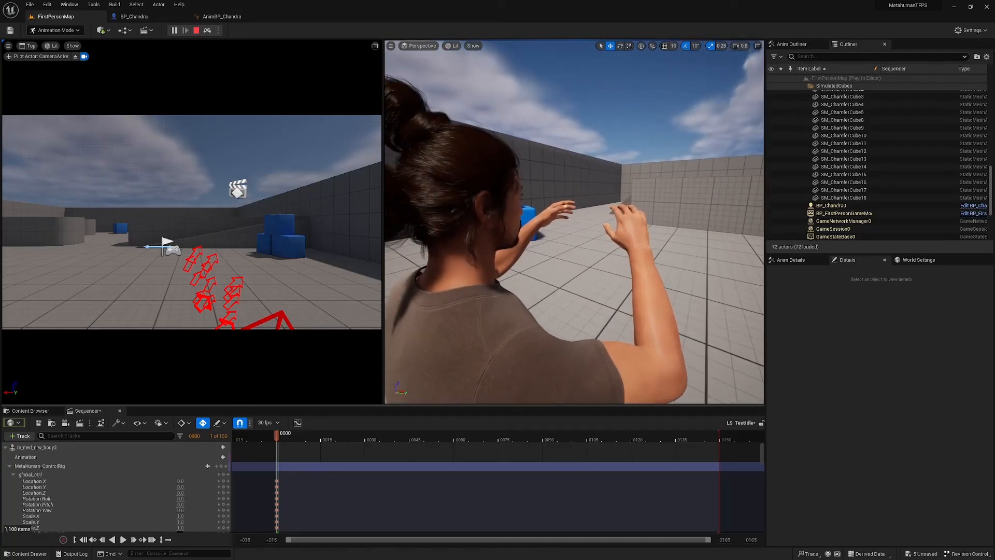